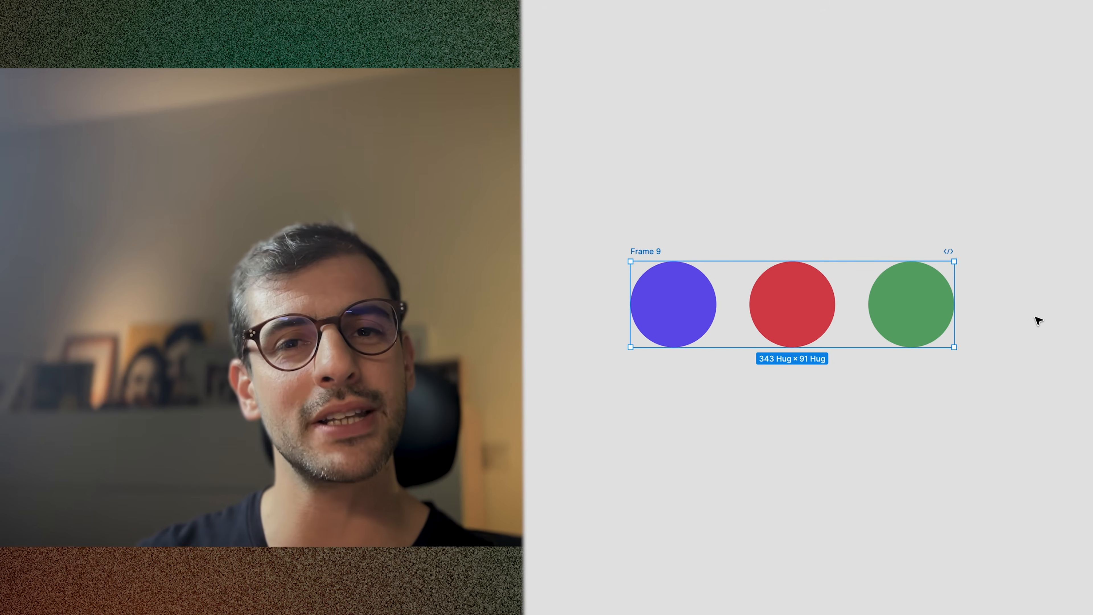
Make the auto layout frame around the three circles narrower
drag(955, 310, 901, 341)
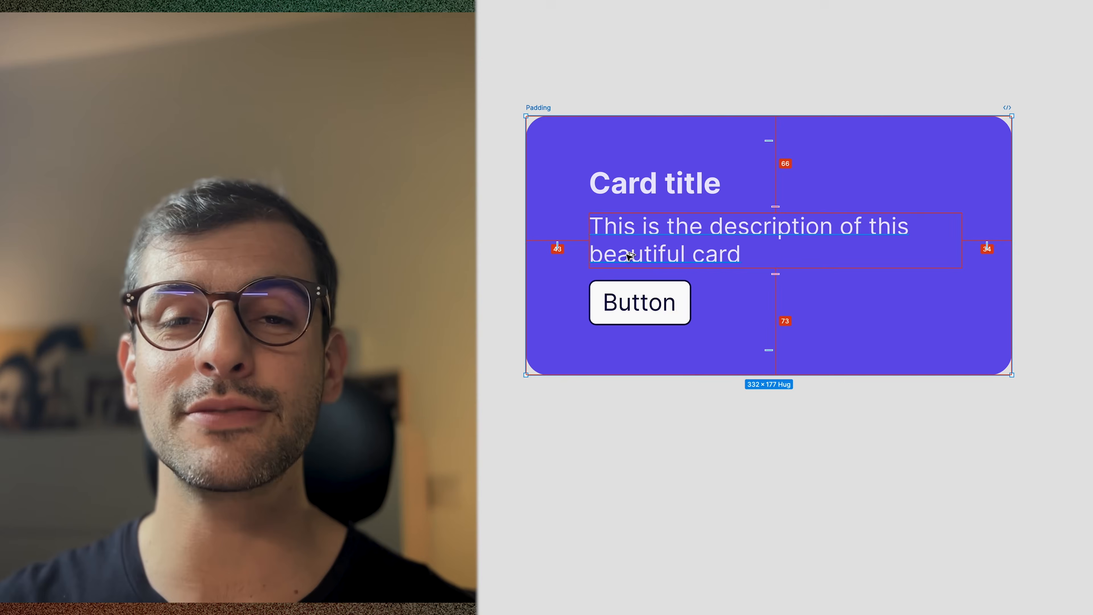
Adjust the card's vertical padding on the canvas and enter 20 as its value
mouse_move(784, 164)
mouse_down()
mouse_move(767, 181)
mouse_move(776, 142)
mouse_move(780, 163)
mouse_up()
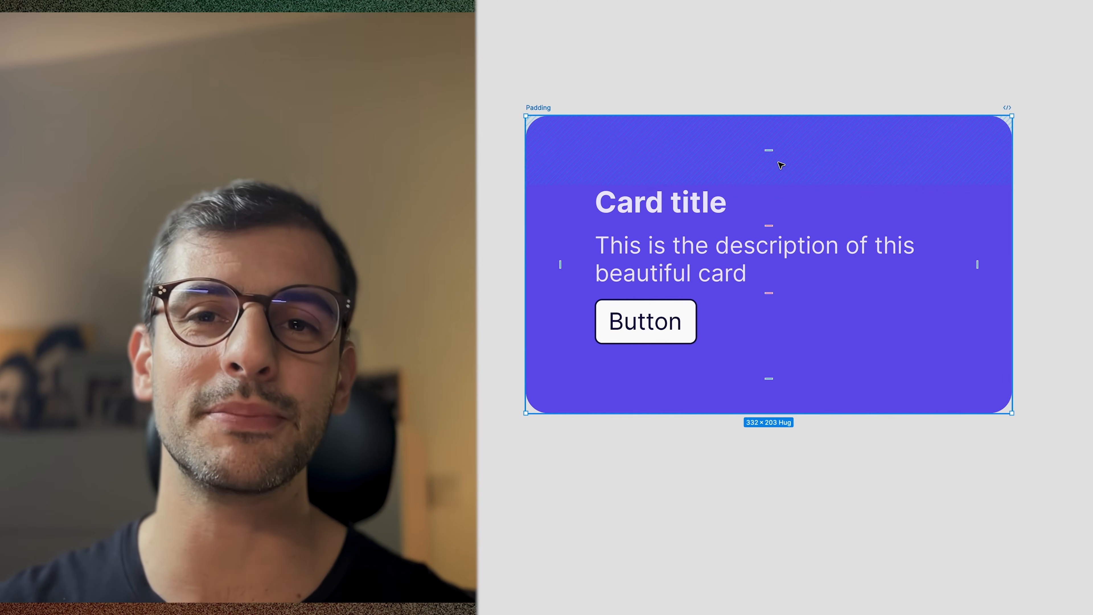
text(20)
key(Return)
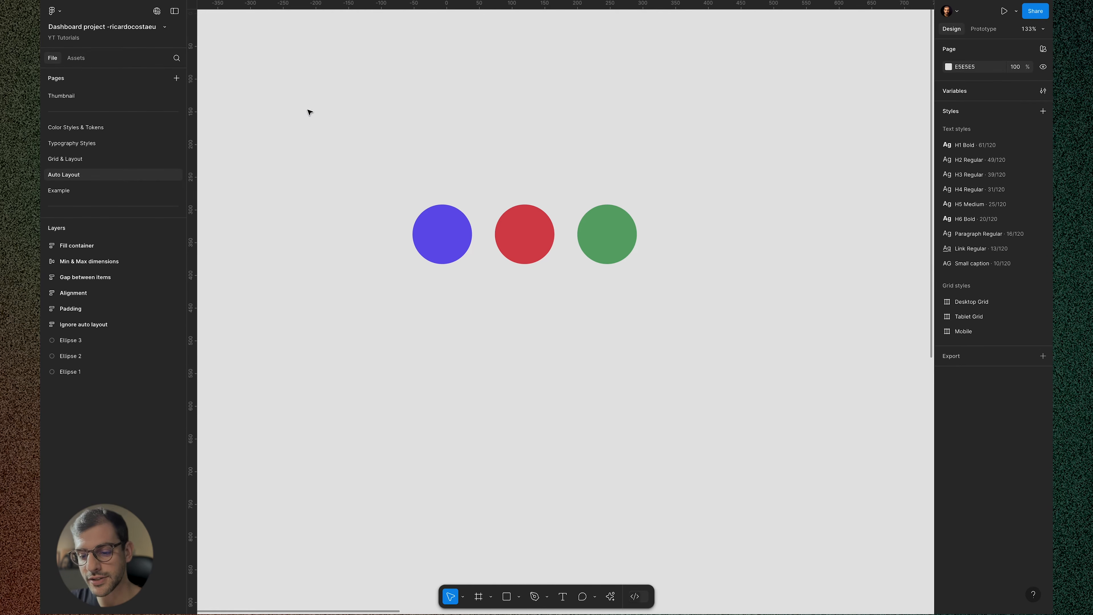
Try wrapping the three circles in an auto layout frame, and undo it
drag(307, 110, 721, 344)
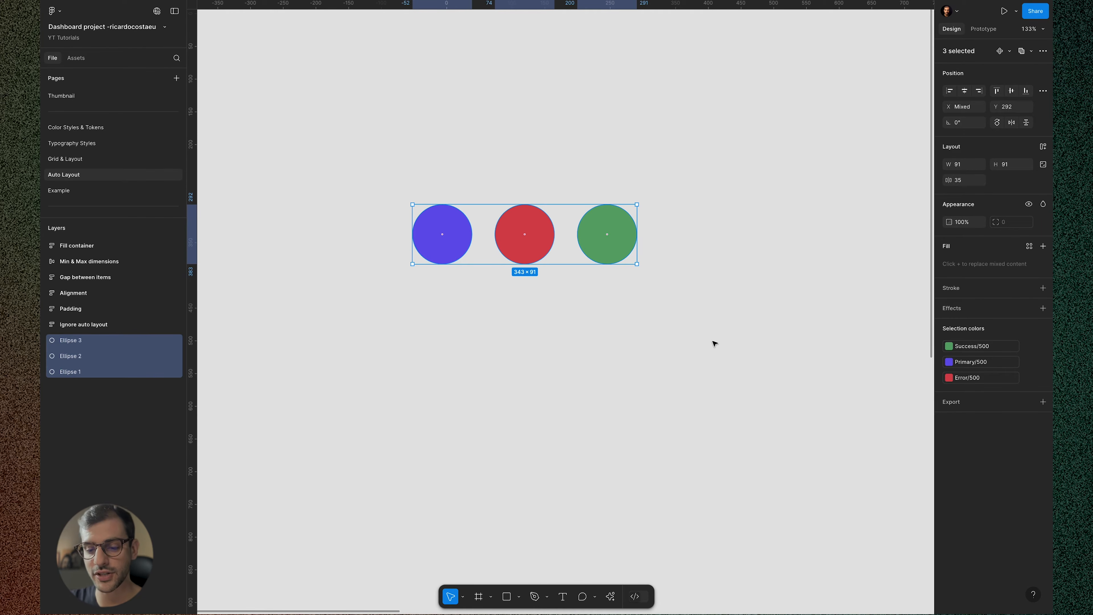
key(shift+a)
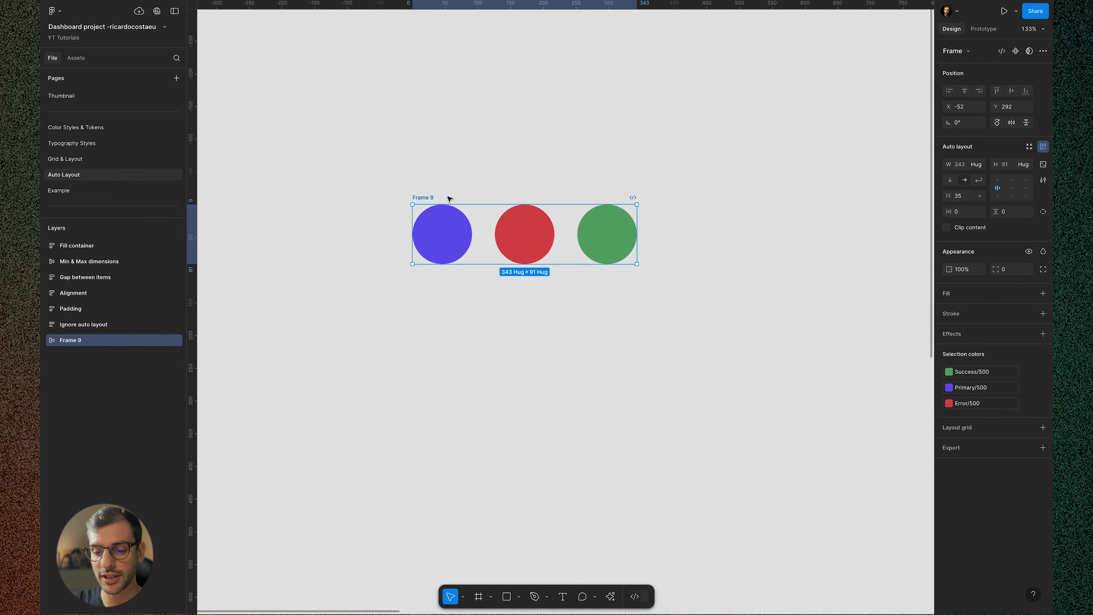
key(ctrl+z)
right_click(448, 212)
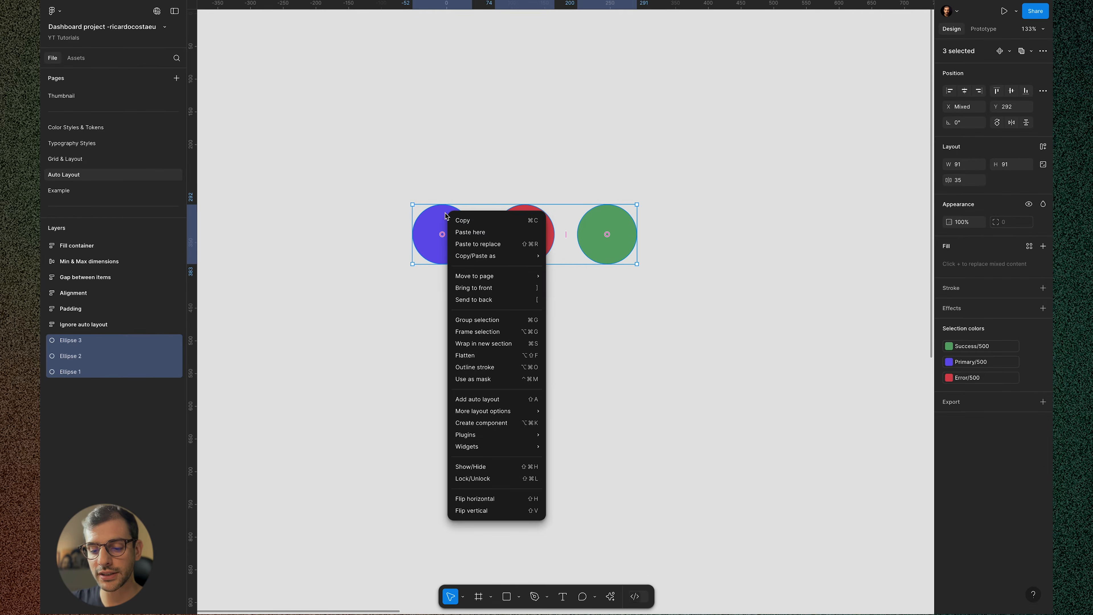
mouse_move(498, 410)
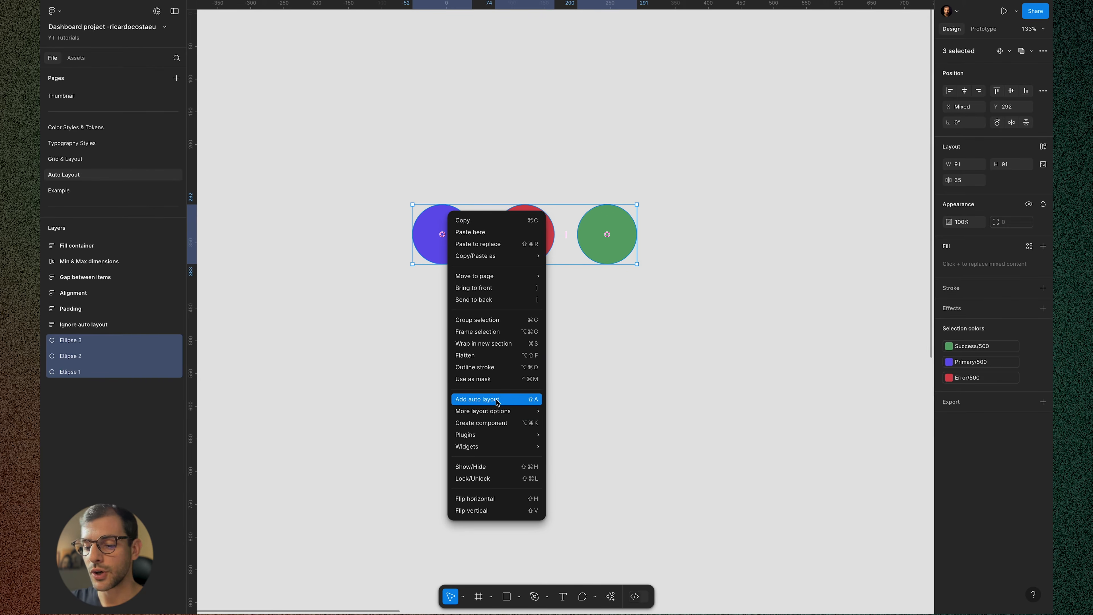
click(712, 365)
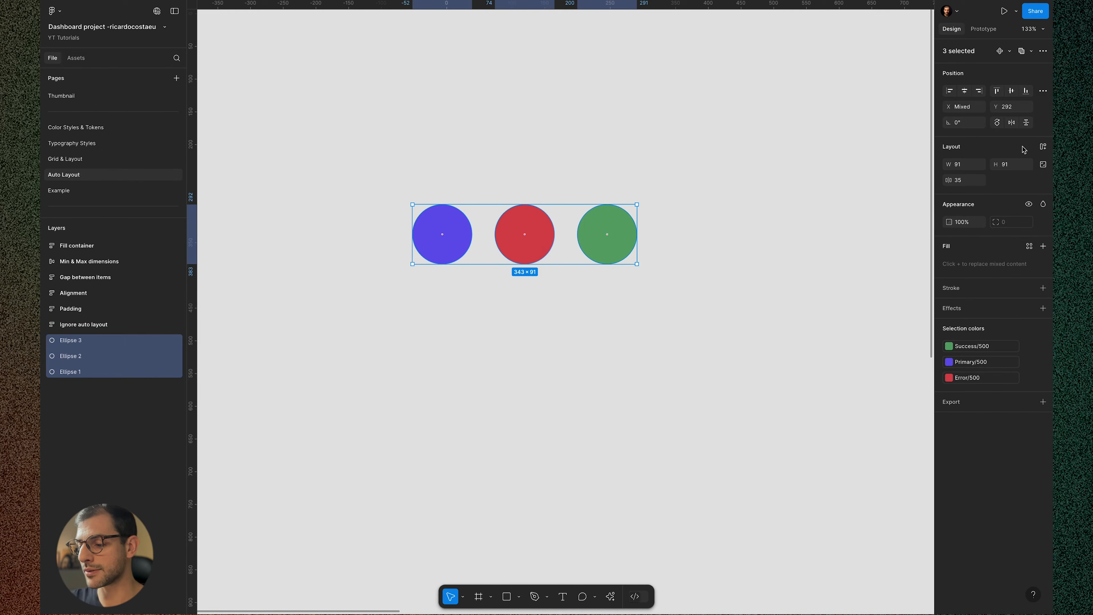
Apply auto layout to the three selected circles and expand the resulting frame's layers
click(1044, 147)
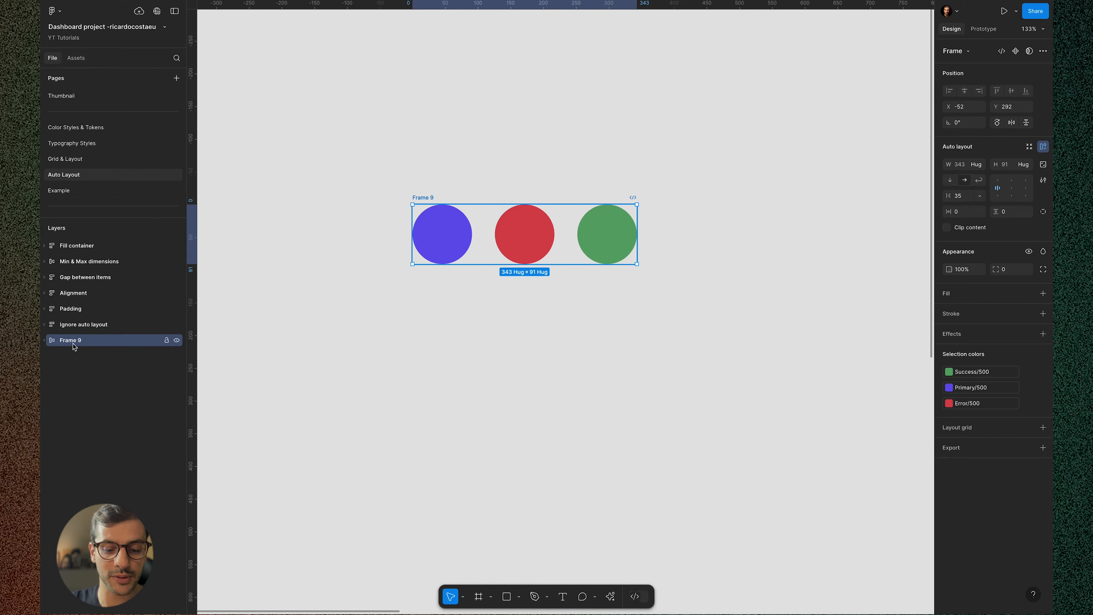
click(44, 341)
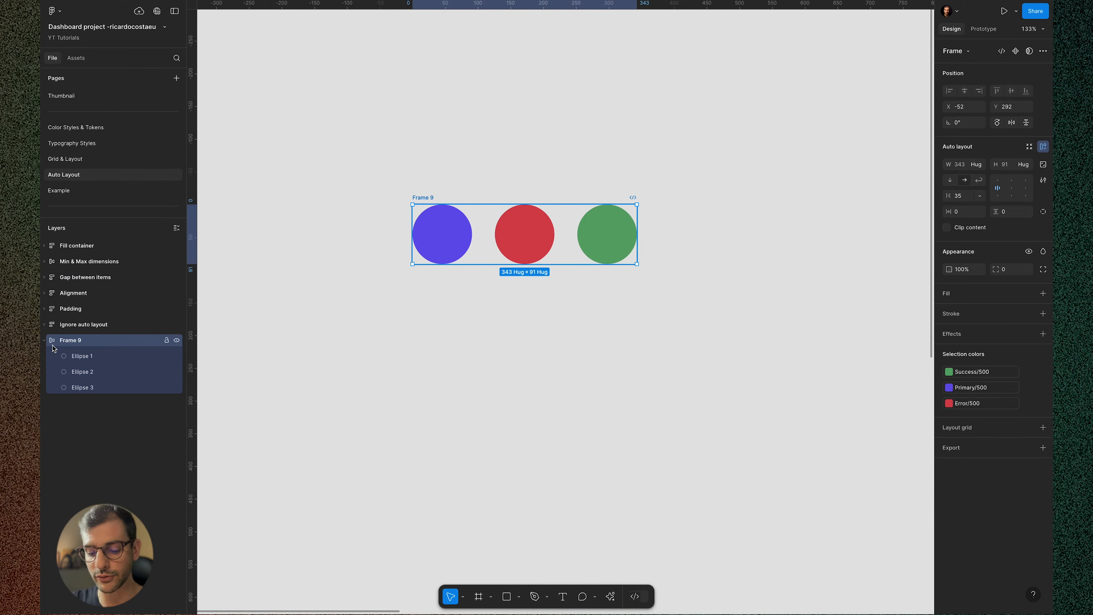
Try auto layout on an empty frame of about 231 × 195 drawn below the circles, and delete that frame
click(480, 597)
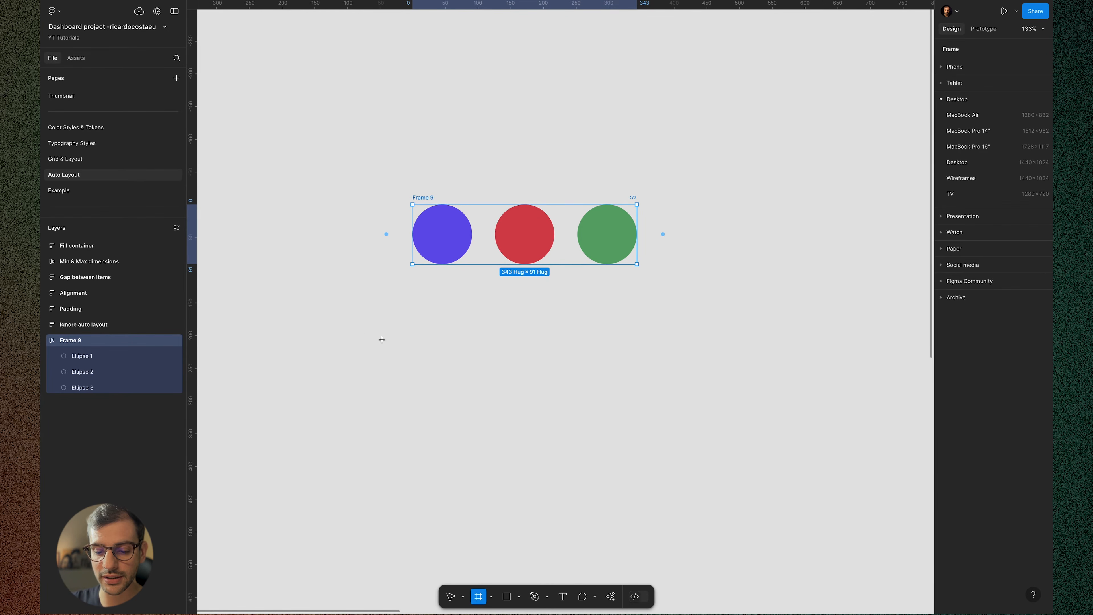
drag(358, 329, 509, 456)
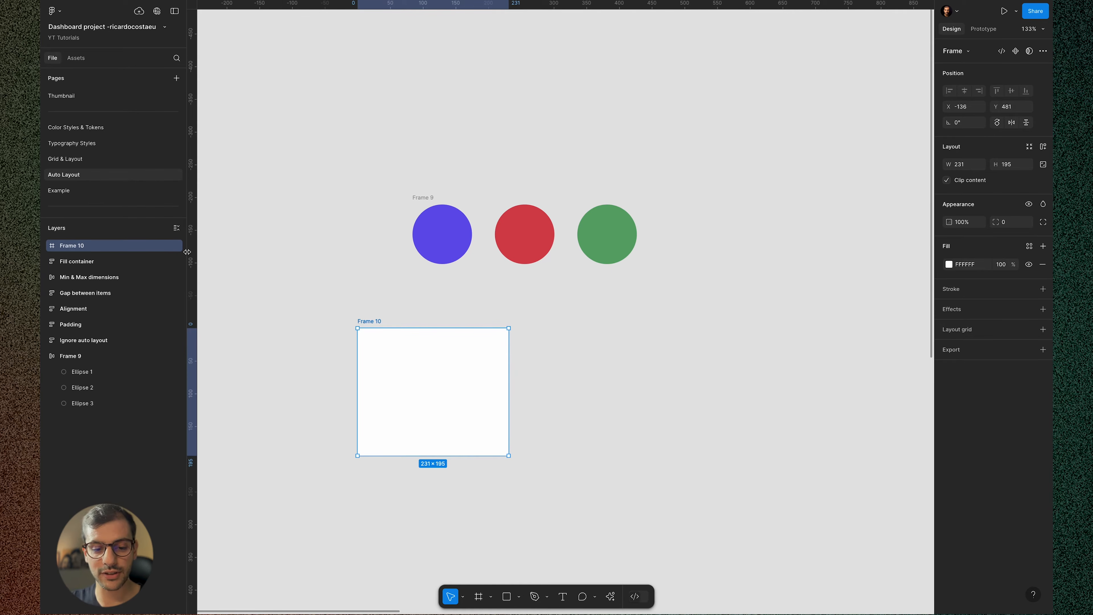
key(shift+a)
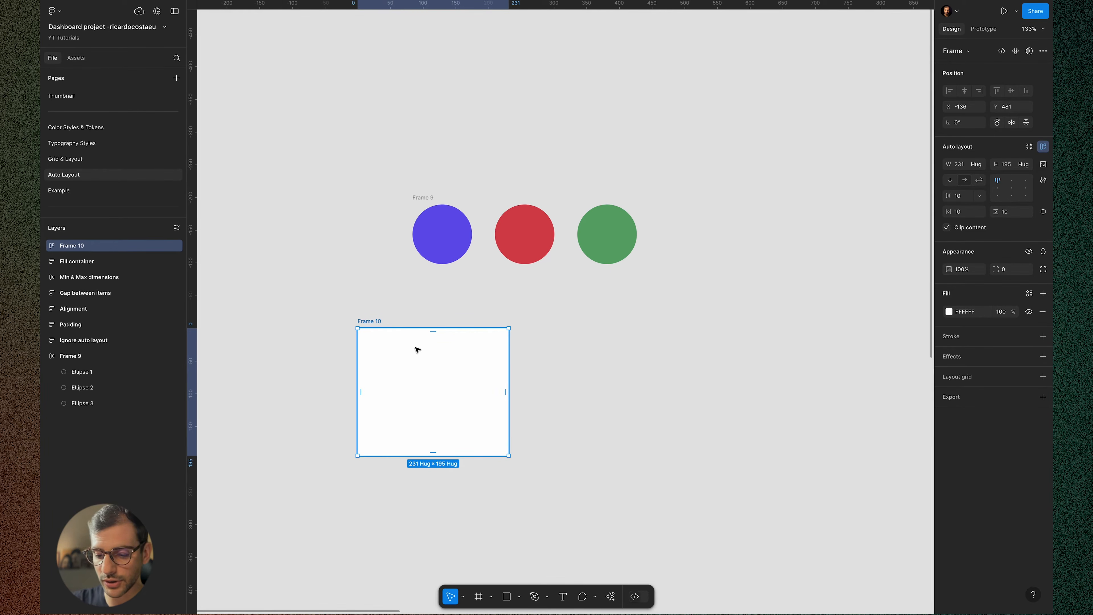
key(Delete)
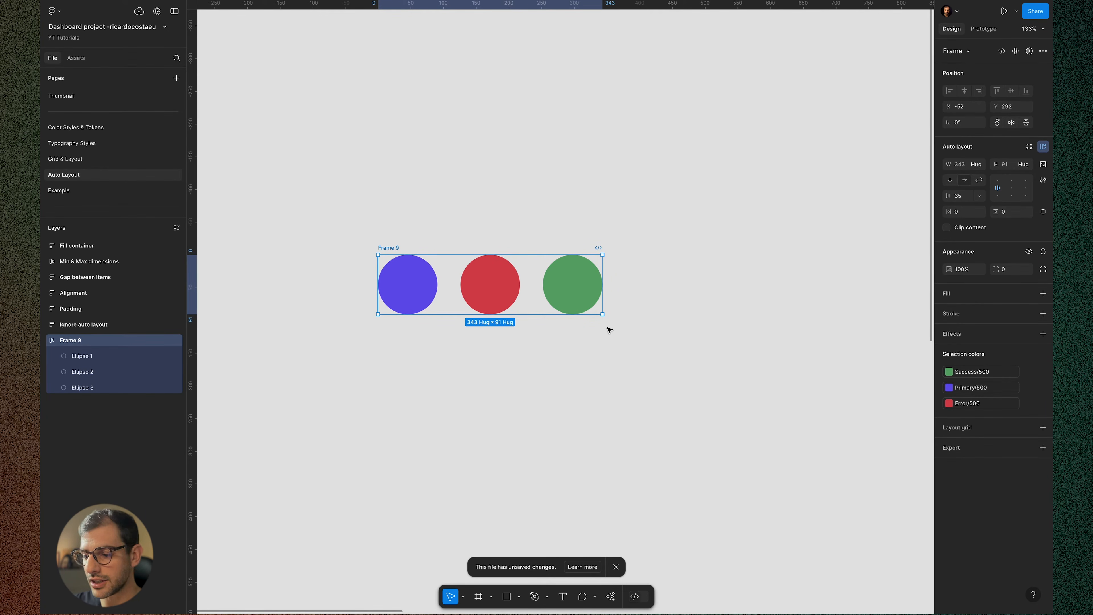
Switch the circle frame's direction to vertical and on to wrap, and resize the frame to about 402 wide
click(954, 183)
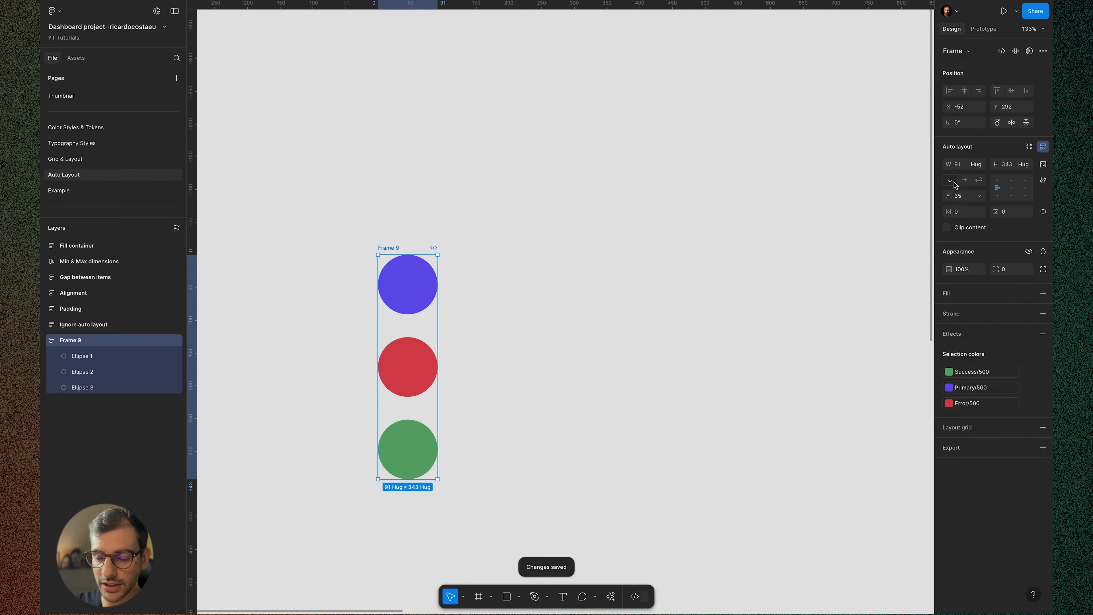
click(979, 181)
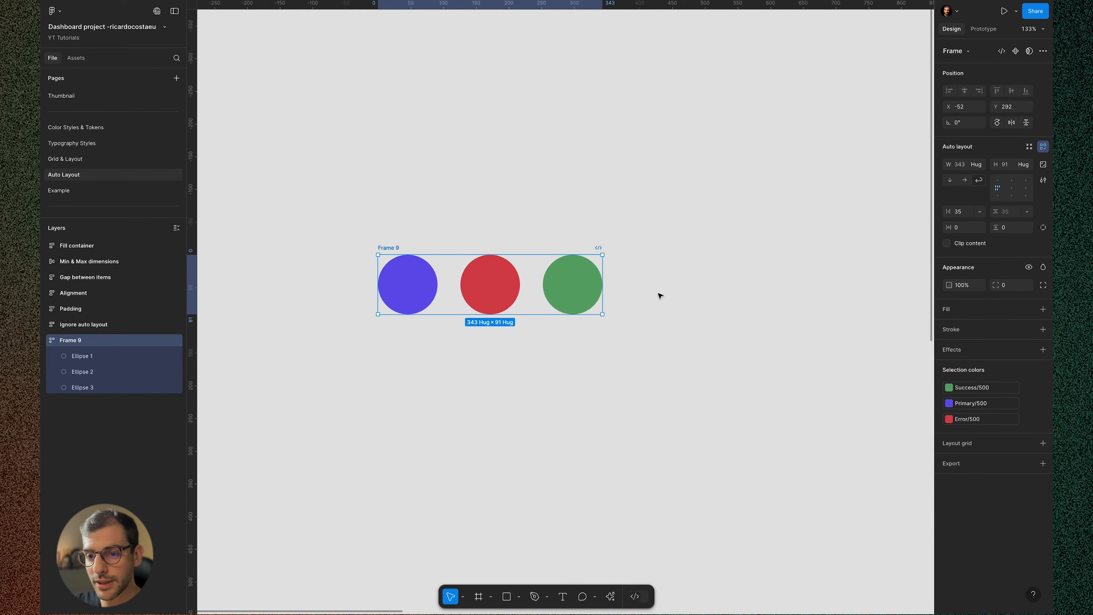
drag(602, 286, 460, 316)
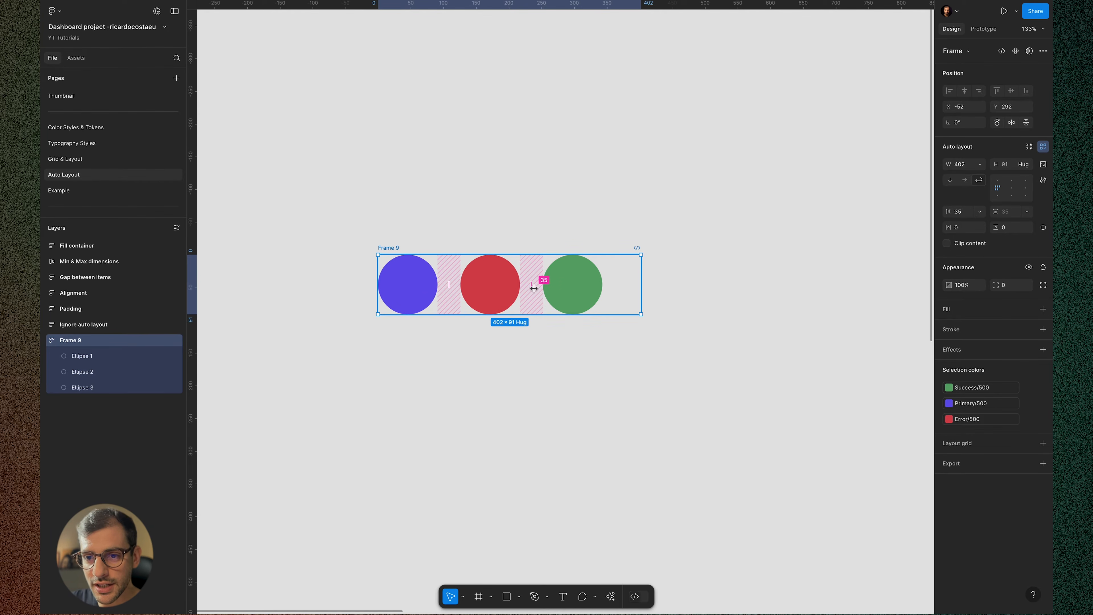
Adjust the gap between the circles on the canvas until they overlap, with a gap of about -42
mouse_move(534, 288)
mouse_down()
mouse_move(498, 289)
mouse_move(541, 286)
mouse_up()
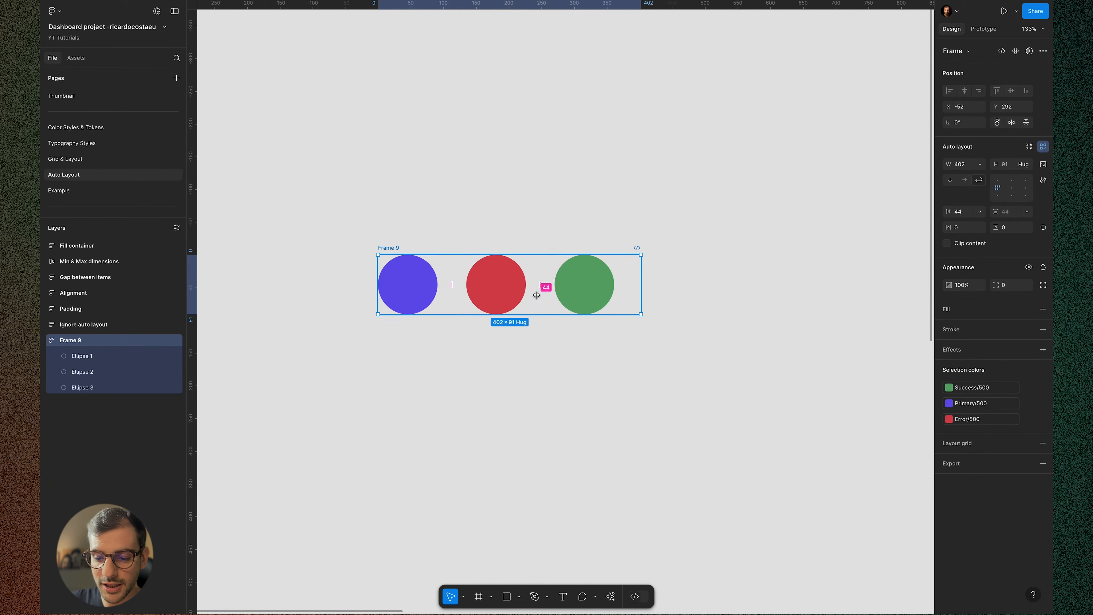
drag(542, 287, 535, 288)
drag(510, 290, 457, 290)
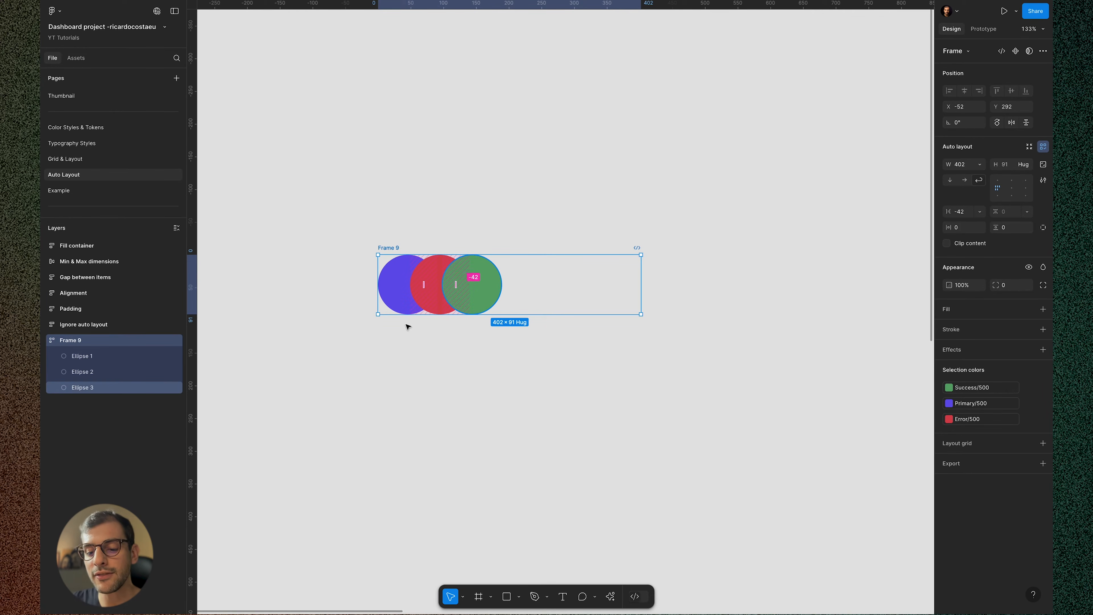
Reorder the blue circle to the end of the row and return it to the first position
click(399, 293)
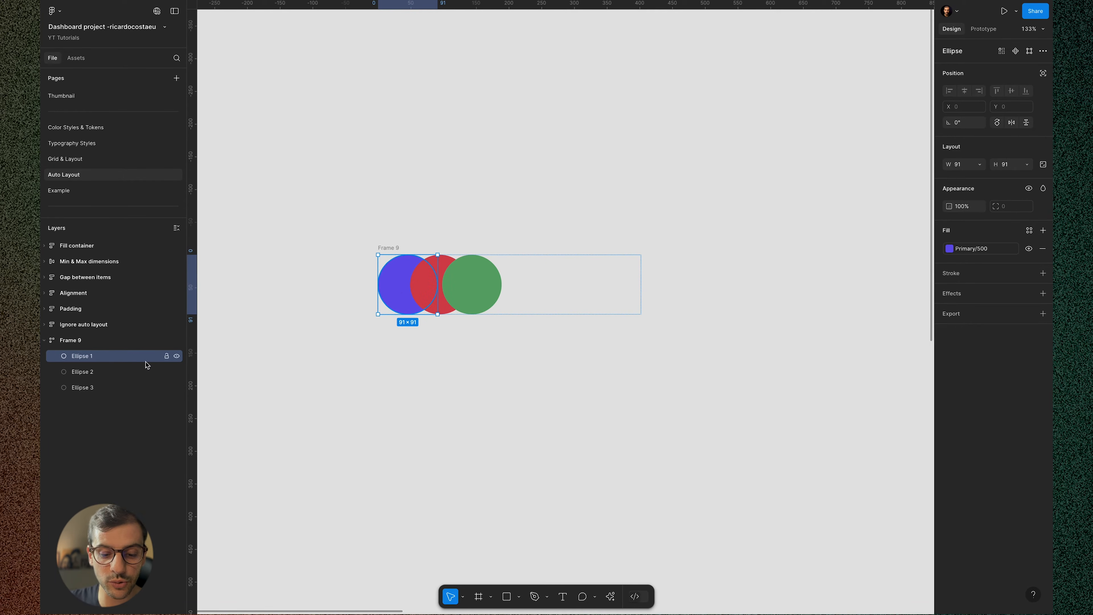
drag(88, 361, 83, 398)
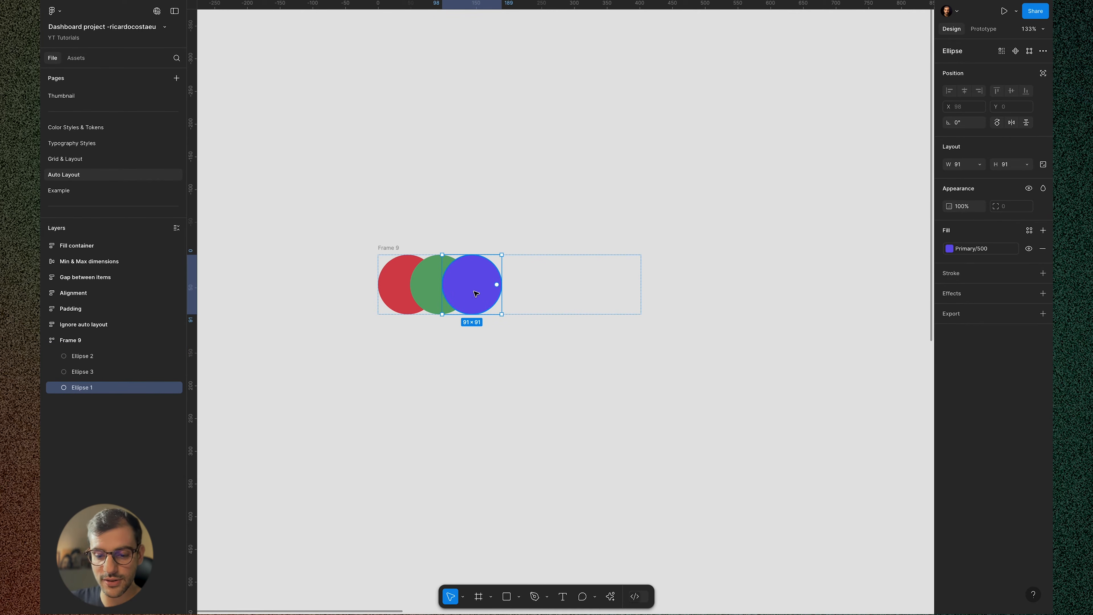
drag(476, 294, 398, 275)
Try bringing the blue circle to the front, undo the reordering, and deselect it
right_click(398, 270)
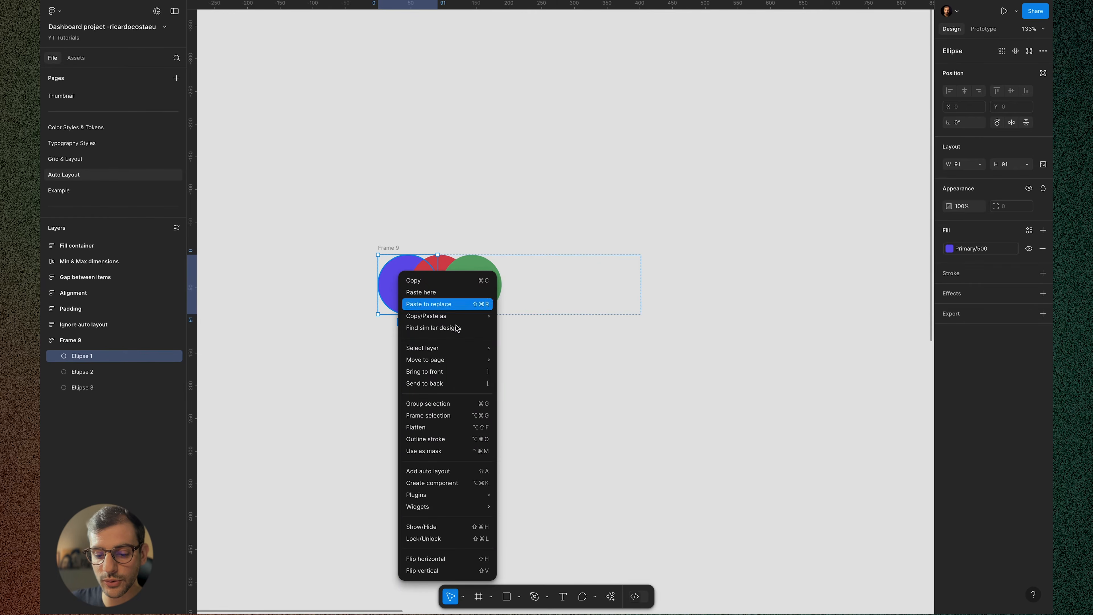
click(435, 380)
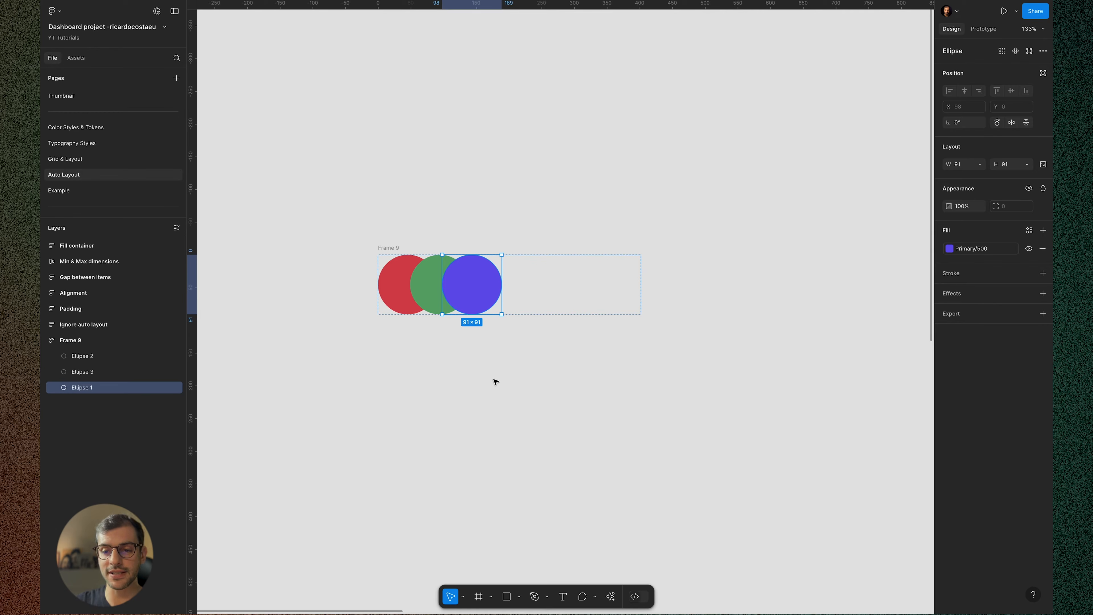
key(ctrl+z)
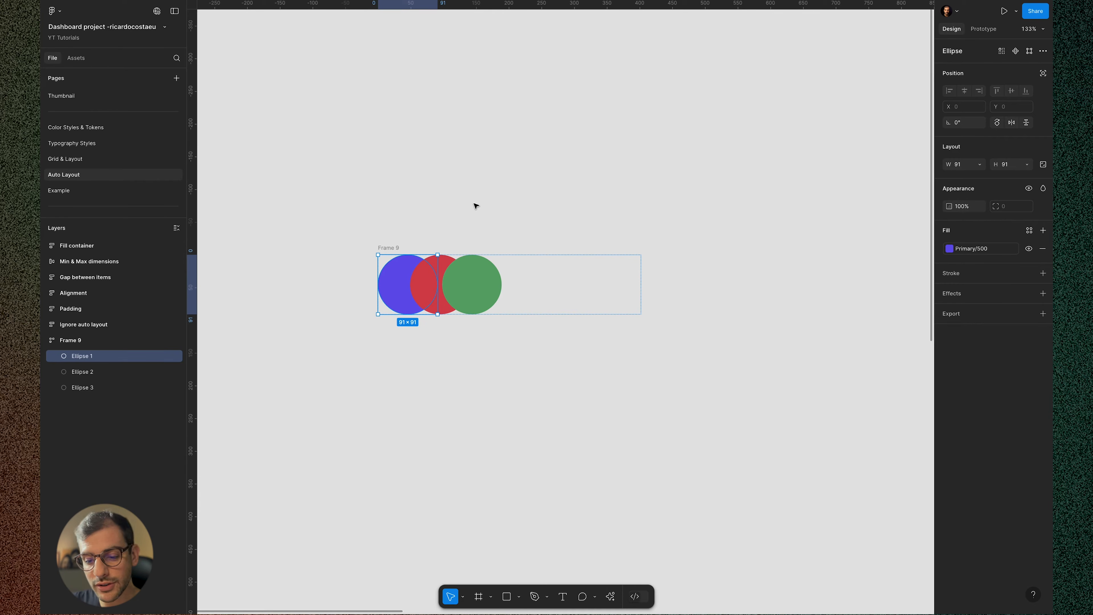
click(342, 337)
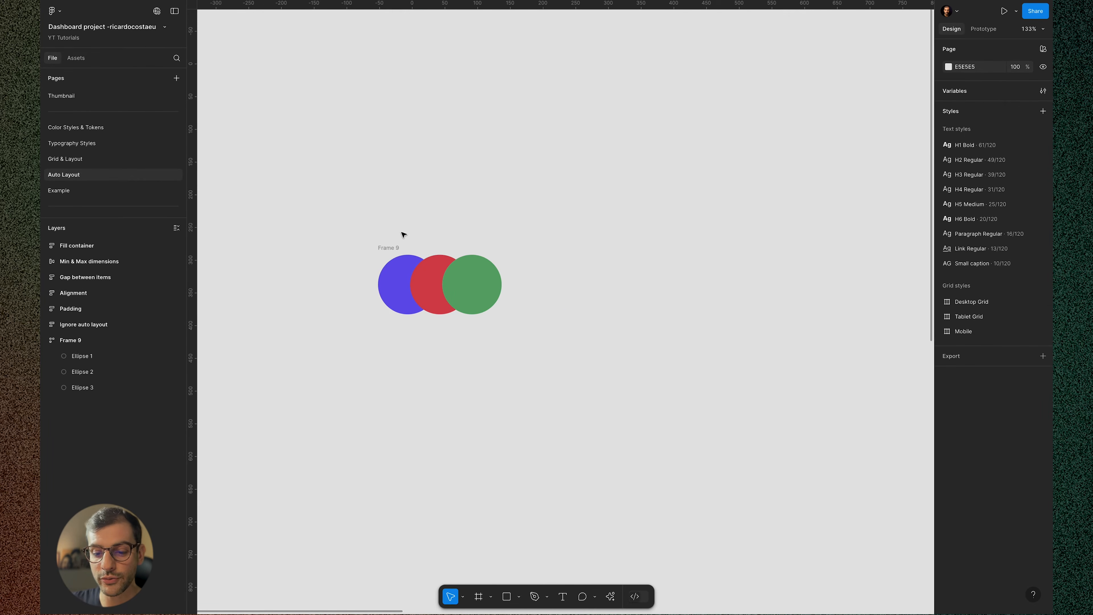
Set the circle frame's canvas stacking to First on top in its auto layout settings
click(388, 248)
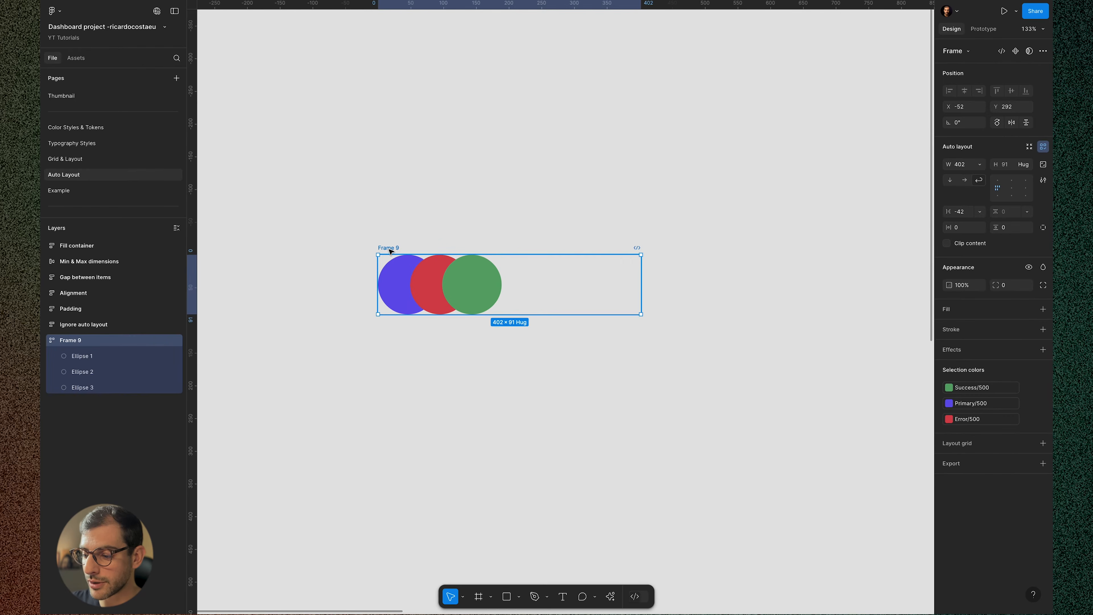
click(1045, 182)
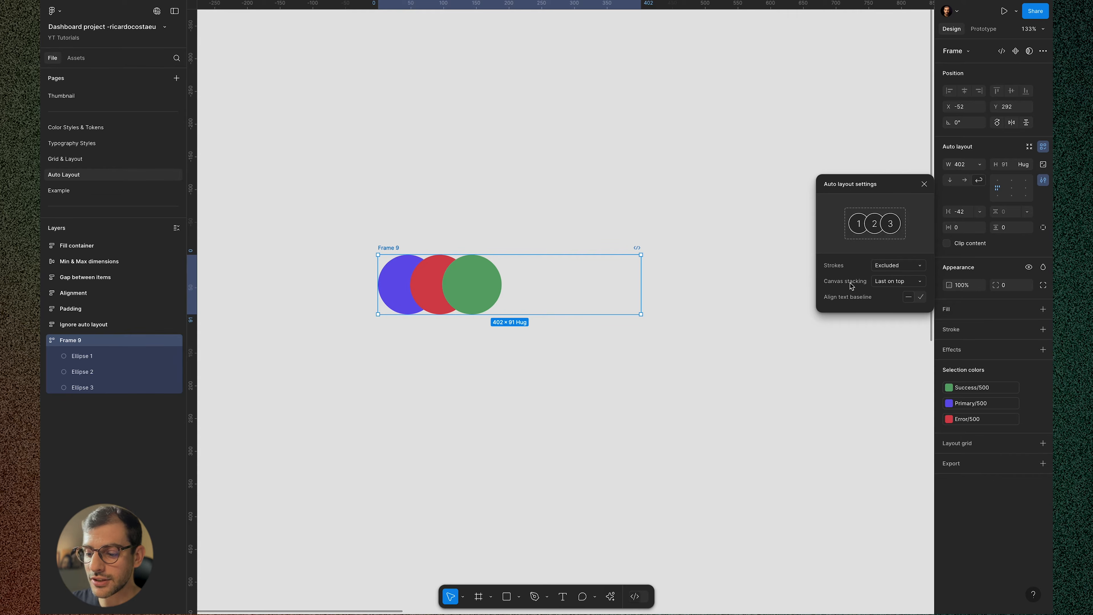
click(893, 283)
click(894, 270)
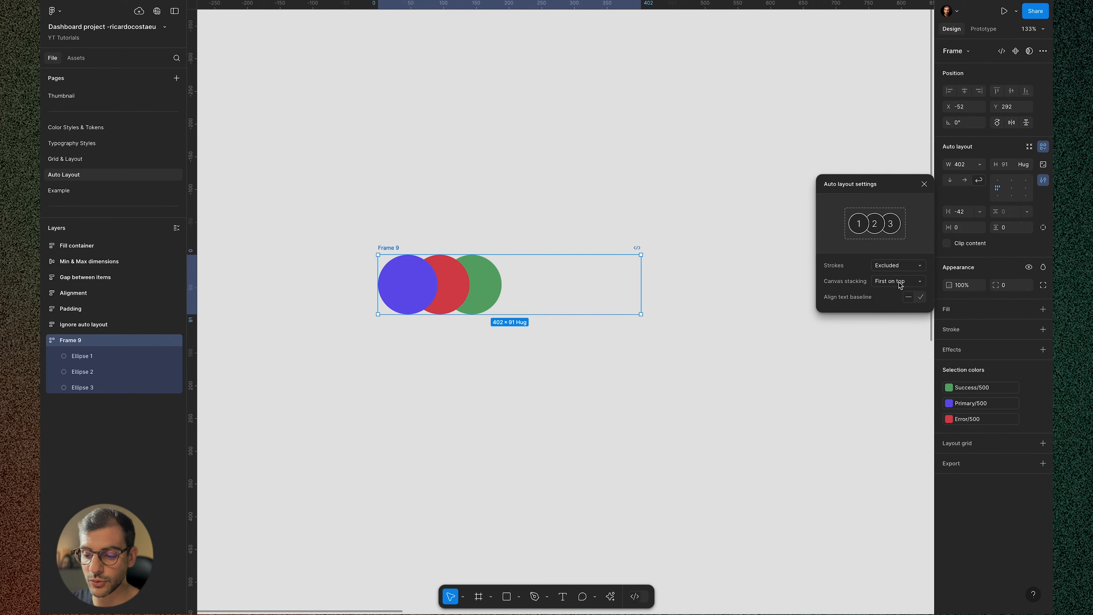
click(900, 282)
click(900, 283)
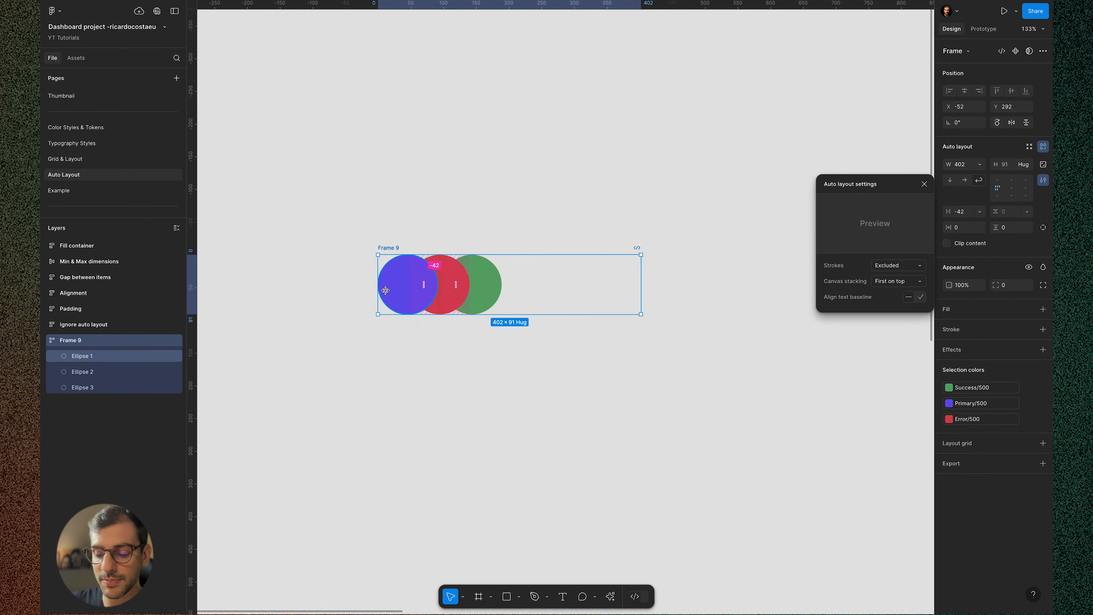
Toggle the canvas stacking between Last on top and First on top, ending on Last on top
click(913, 285)
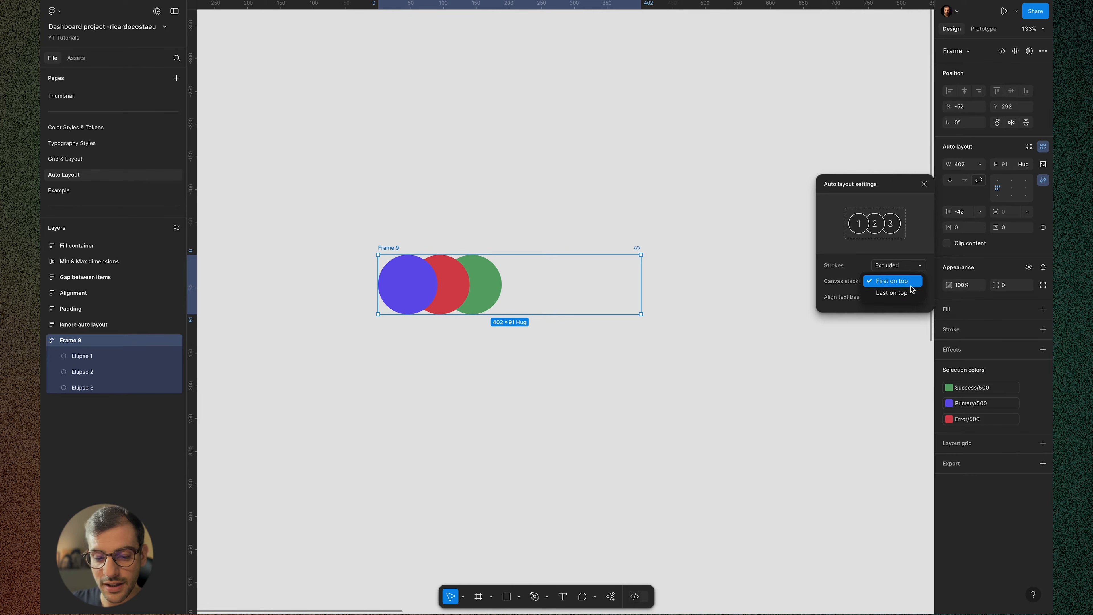
click(910, 294)
click(909, 284)
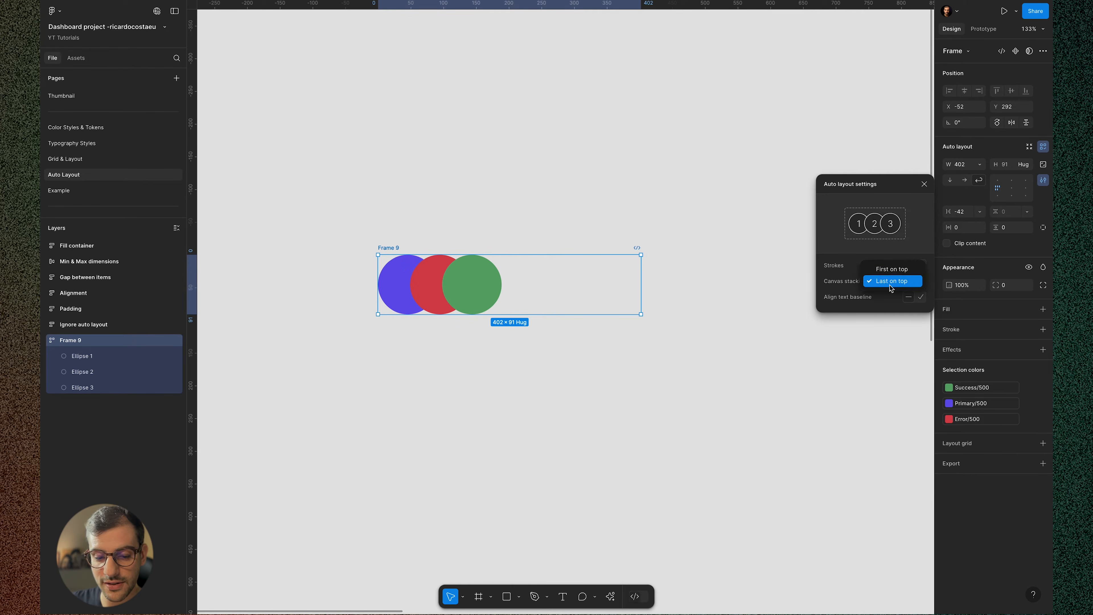
click(893, 268)
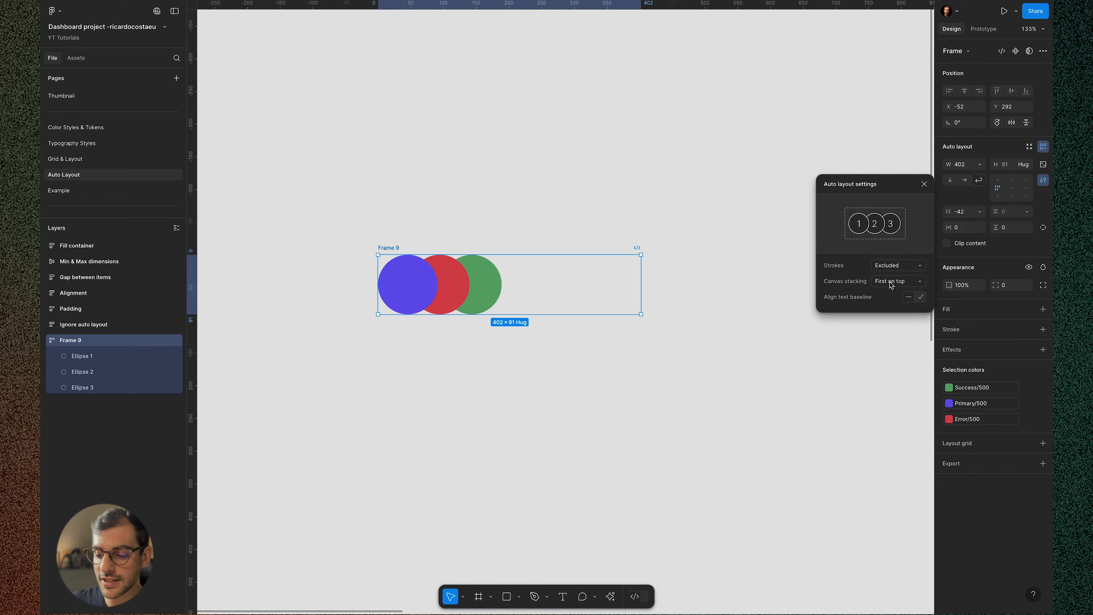
click(891, 285)
click(896, 295)
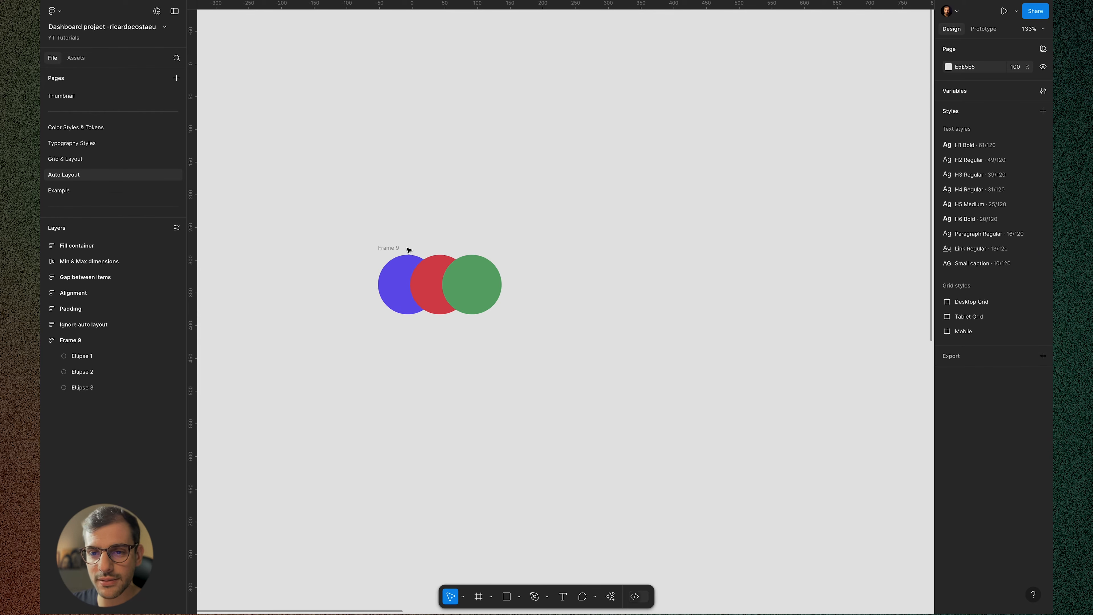
Duplicate the green circle from the circle frame and place the copy above the Ignore auto layout card, at about X 149, Y 902
scroll(431, 332, down, 5)
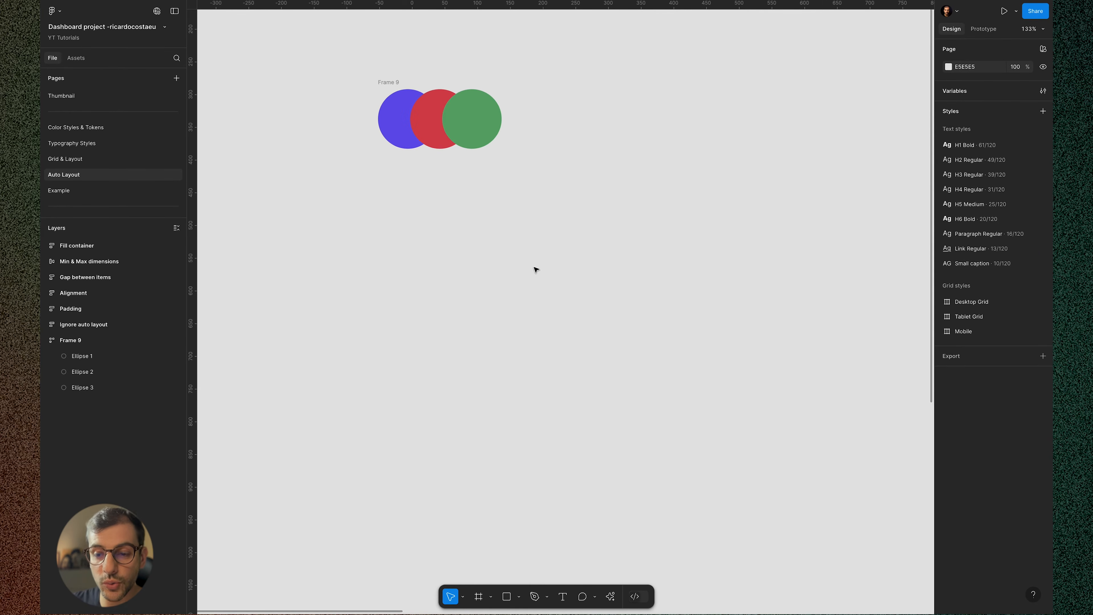
scroll(512, 359, down, 6)
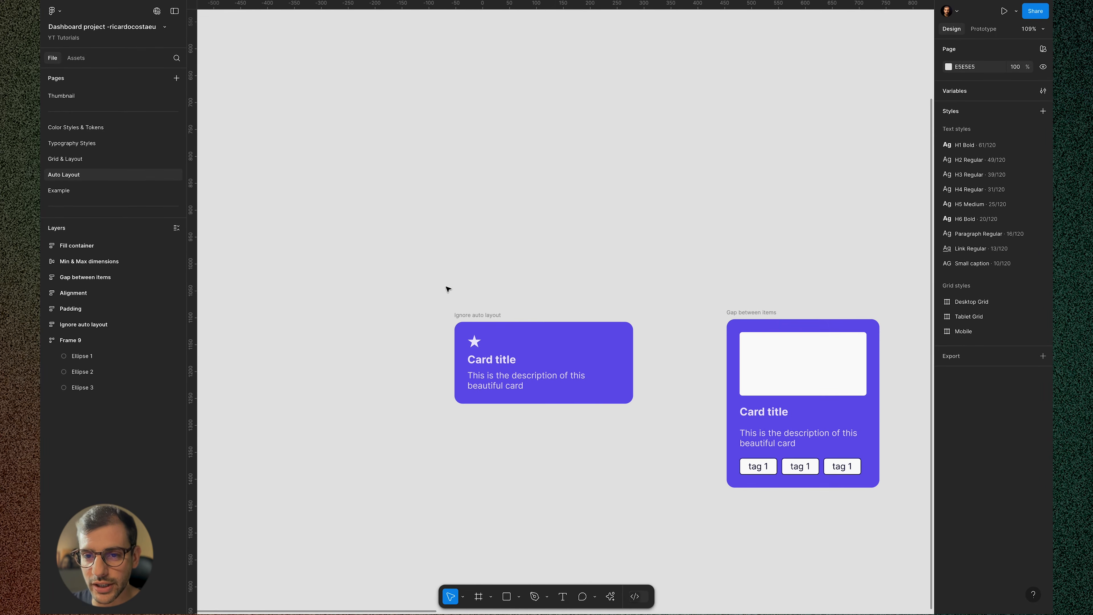
scroll(509, 102, up, 4)
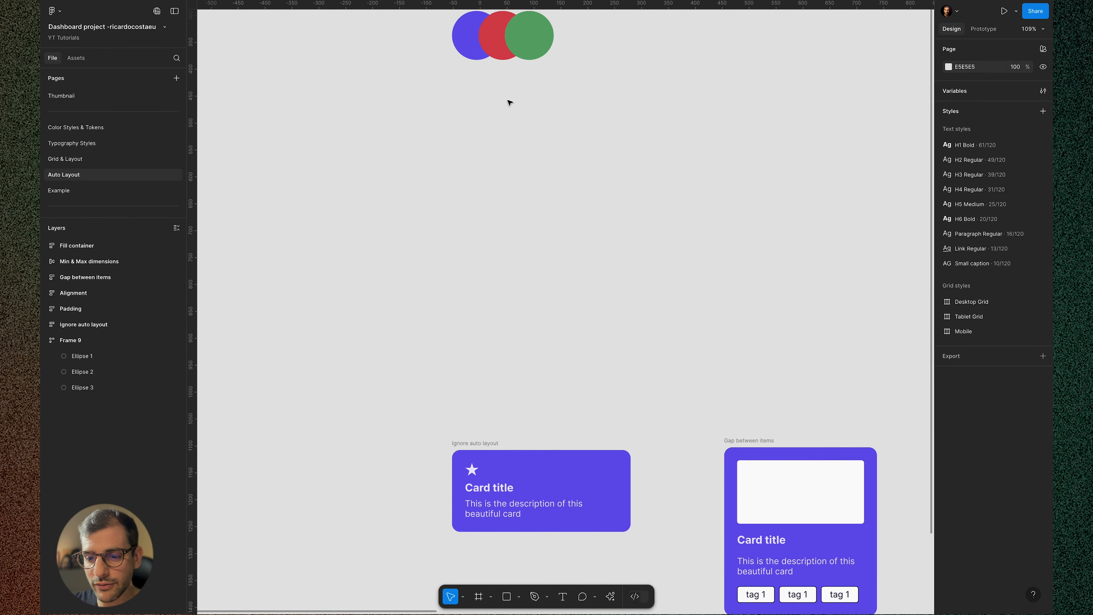
click(529, 34)
drag(532, 36, 586, 364)
scroll(513, 262, down, 4)
scroll(513, 262, up, 3)
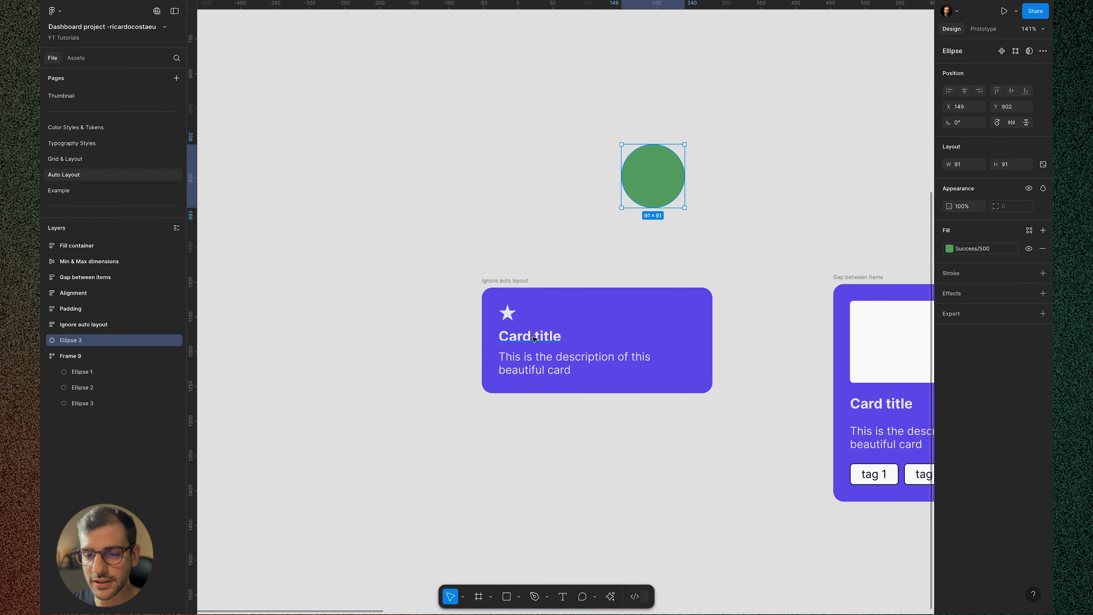
scroll(525, 188, right, 2)
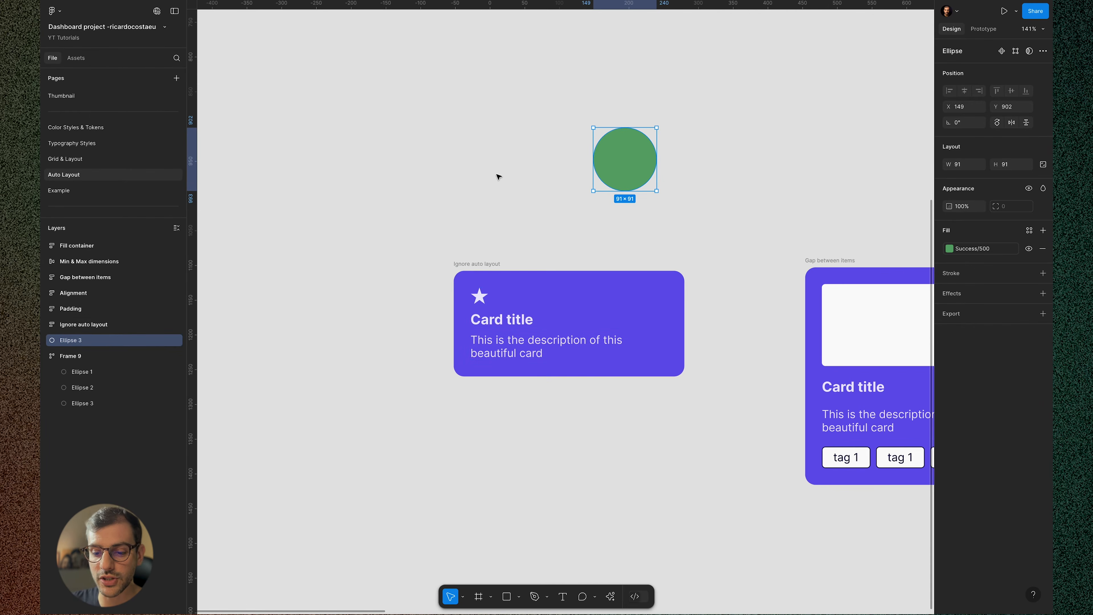
Try placing the loose green circle in the Ignore auto layout card's flow between star and title, and move it back out above the card
click(492, 265)
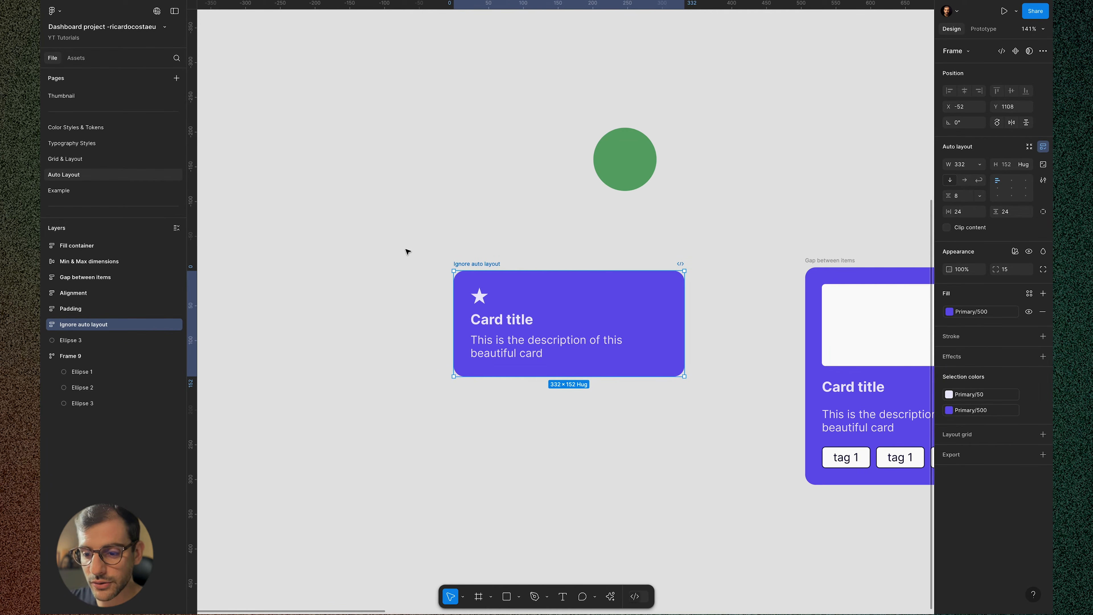
click(627, 173)
drag(627, 174, 581, 312)
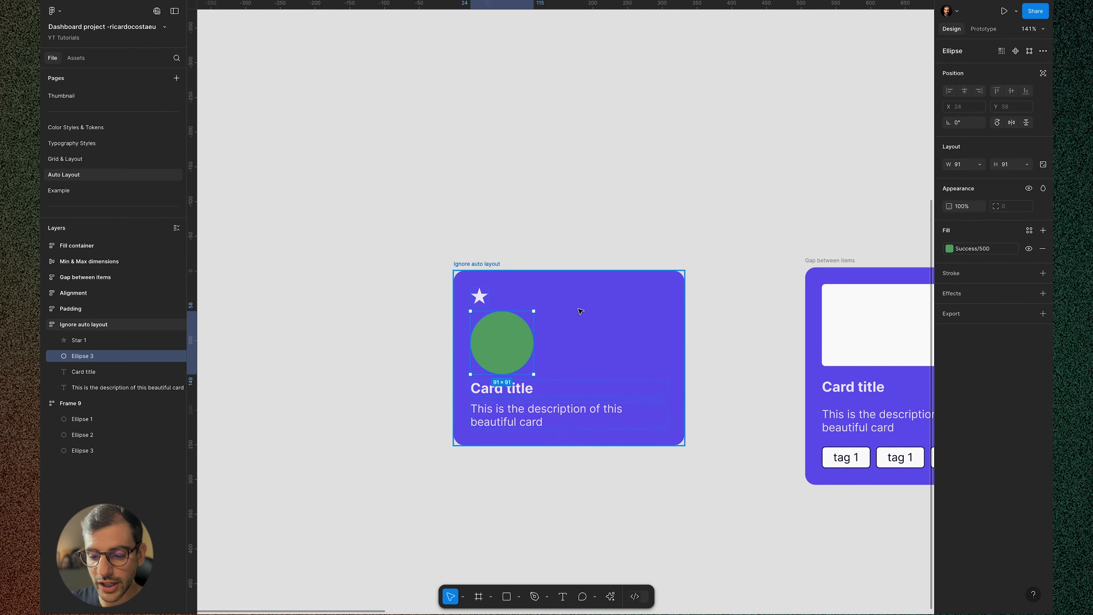
drag(500, 357, 633, 212)
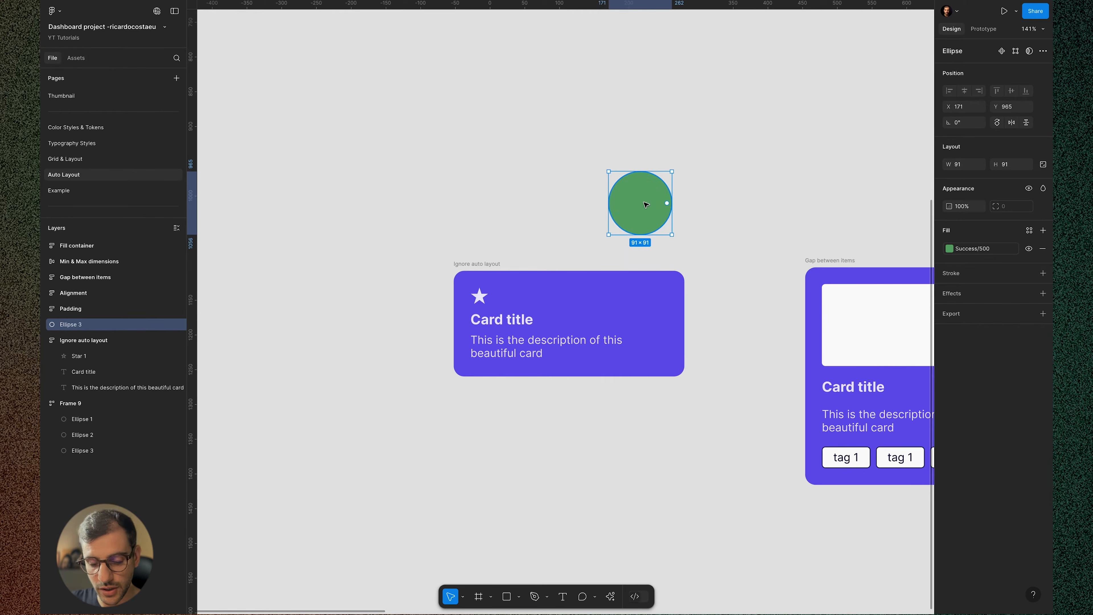
Place the green circle in the card ignoring auto layout, at about X 209, Y 18, and shift the card slightly up and left
drag(646, 204, 635, 308)
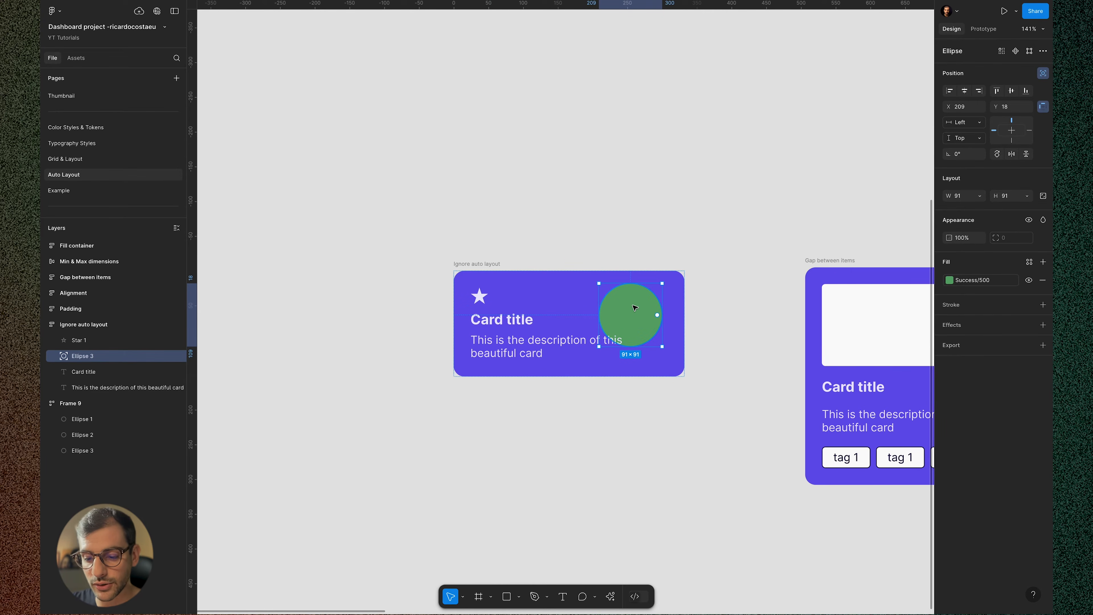
click(605, 210)
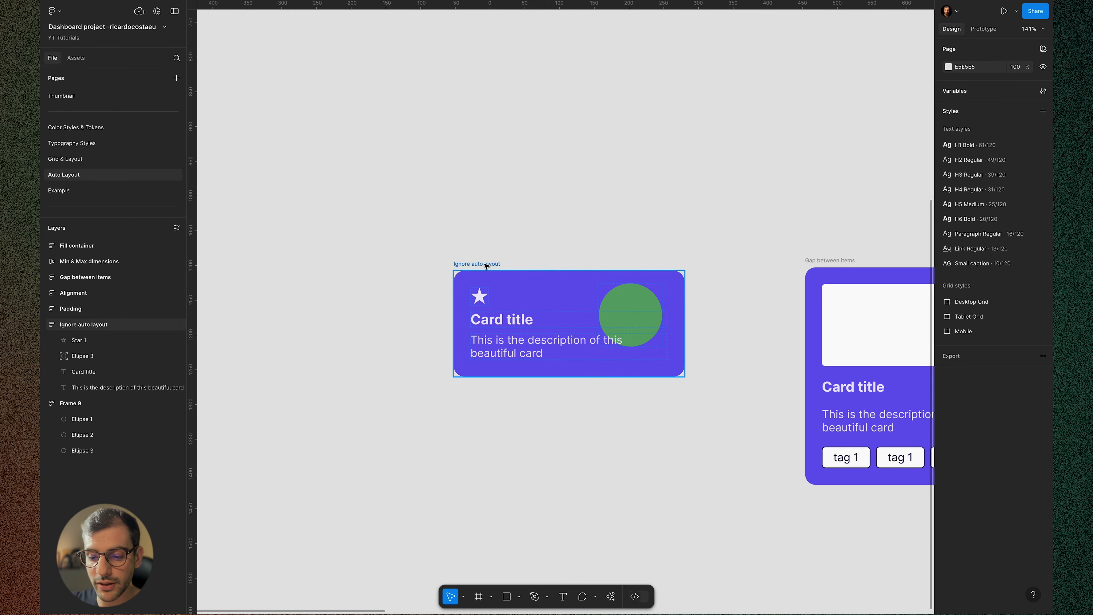
mouse_move(488, 262)
mouse_down()
mouse_move(493, 197)
mouse_move(412, 273)
mouse_move(475, 262)
mouse_up()
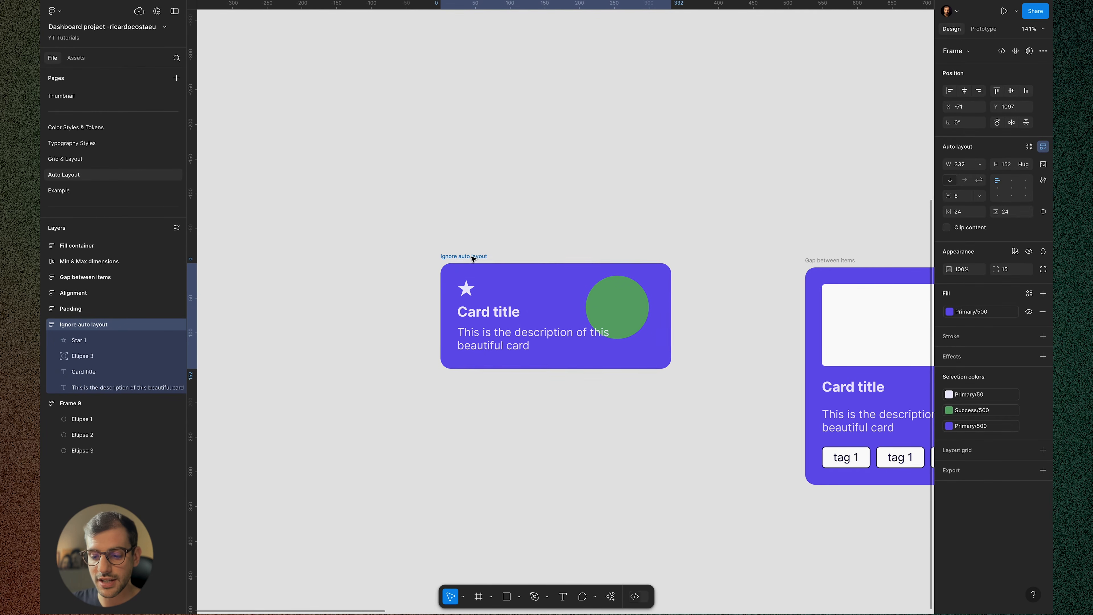
Move the green circle out of the Ignore auto layout card onto the canvas above it and deselect it
double_click(625, 312)
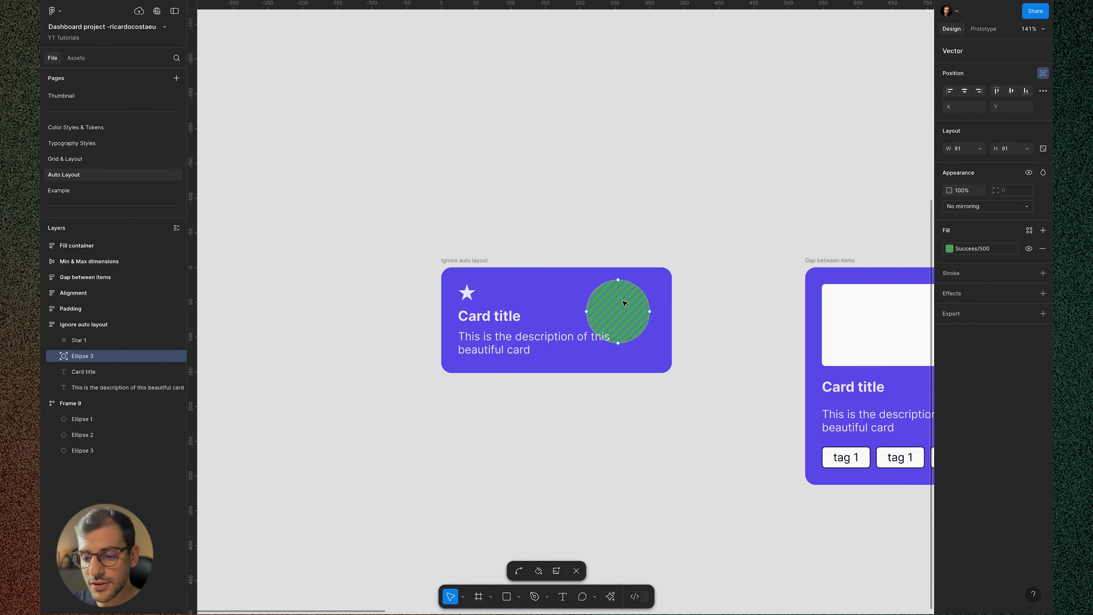
key(Escape)
drag(625, 303, 635, 177)
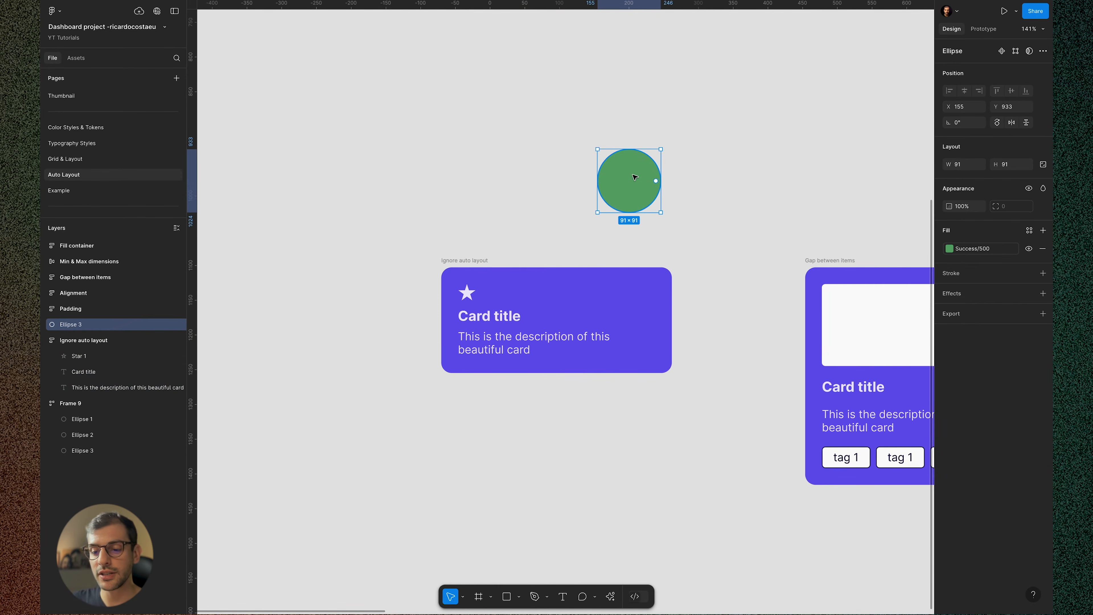
click(549, 142)
Insert the green circle into the card between the star and title, and set it to ignore auto layout
click(633, 183)
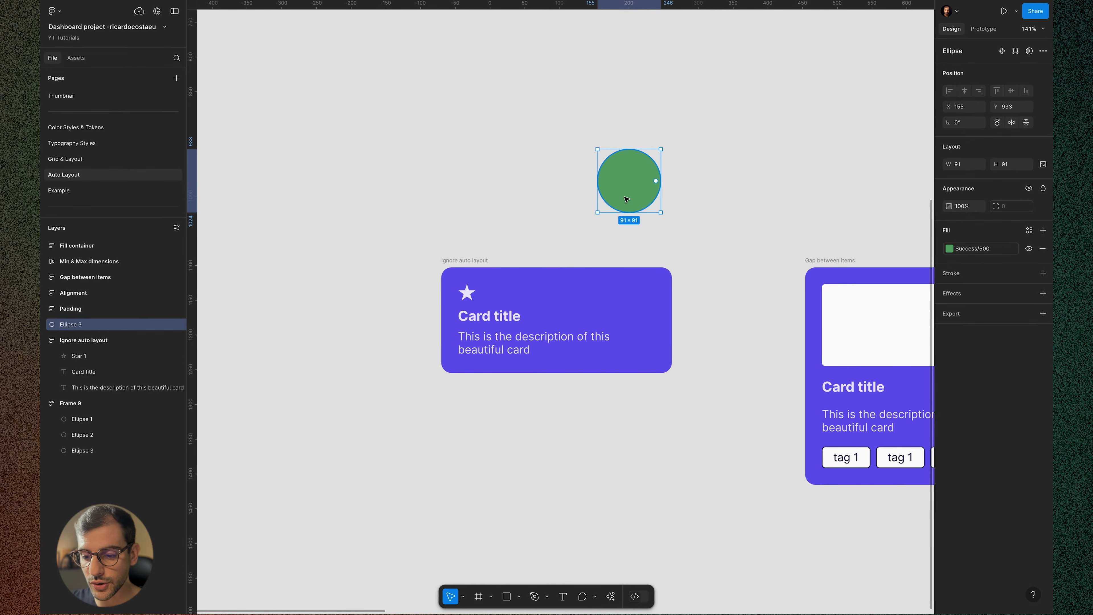
drag(630, 186, 503, 339)
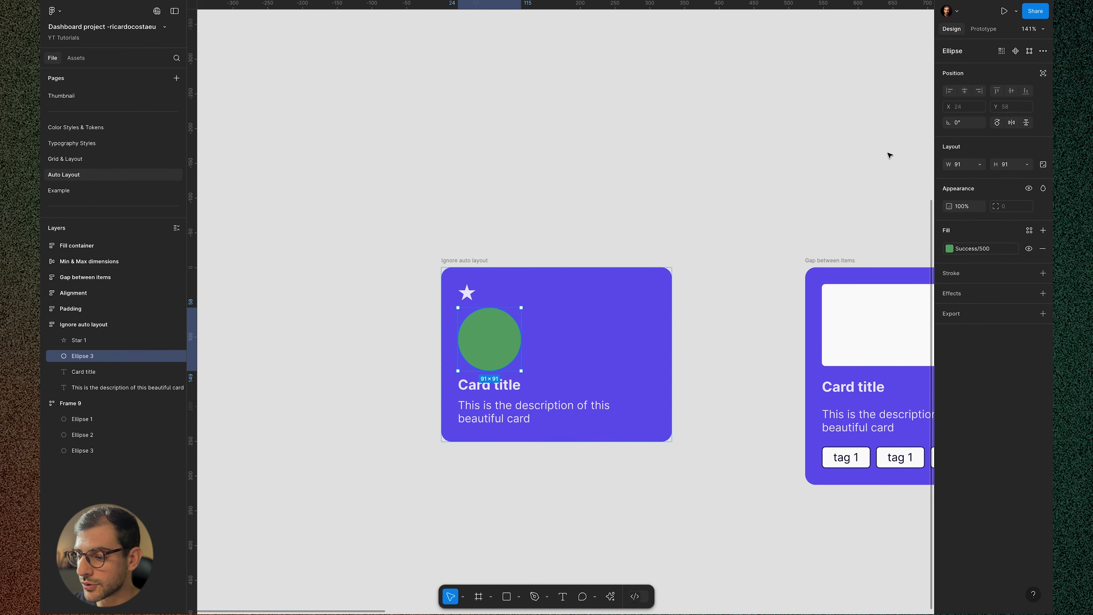
click(1043, 74)
Move the green circle to the card's upper-right area and shrink it to about 62 × 51
drag(498, 345, 652, 308)
drag(676, 273, 655, 281)
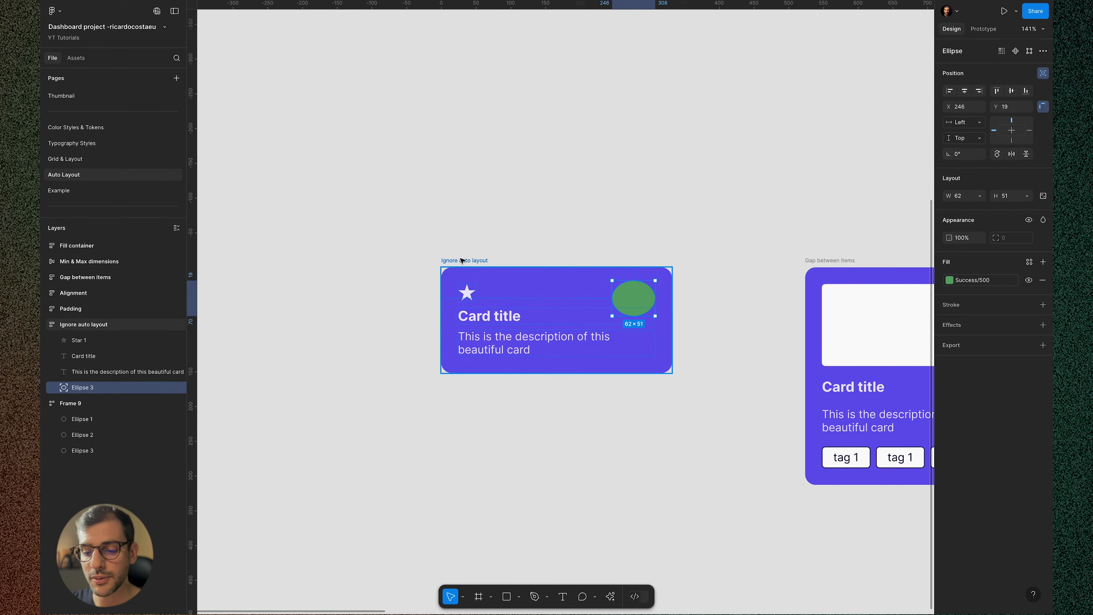
click(529, 238)
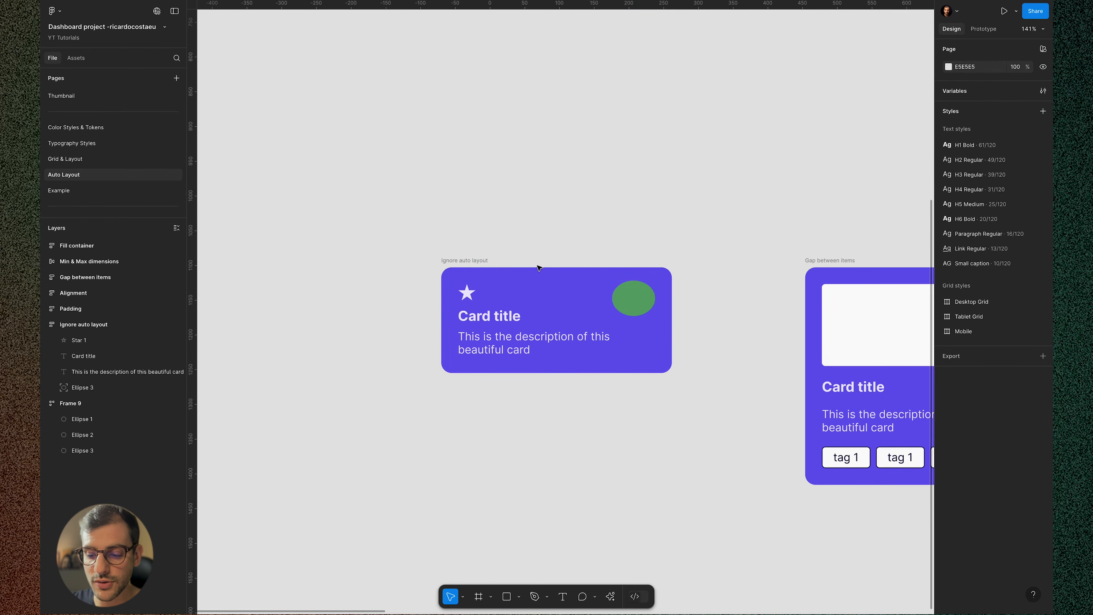
click(634, 300)
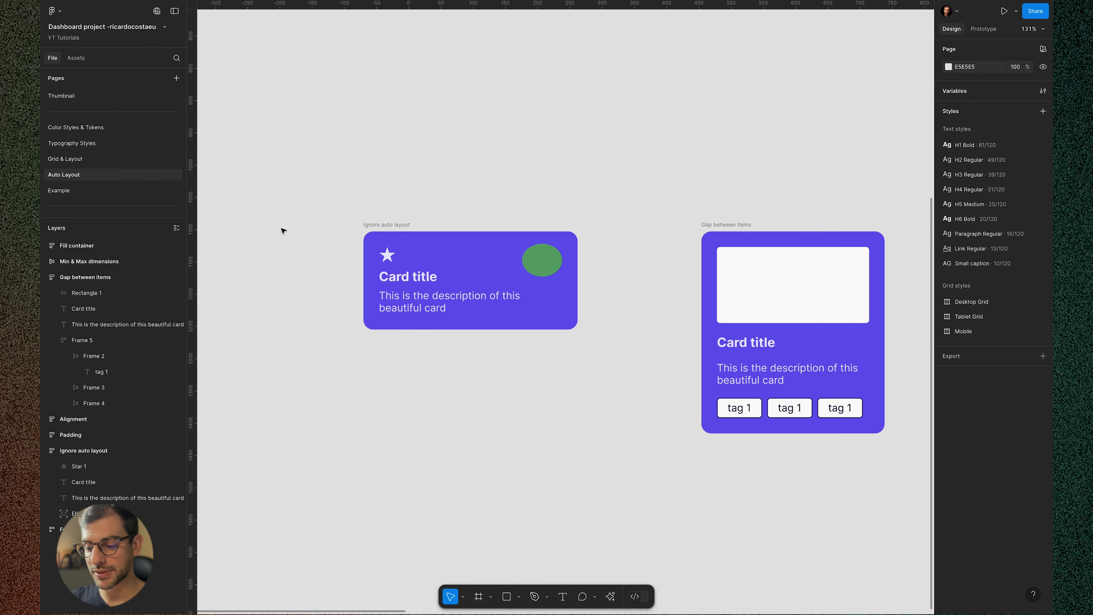
Widen the vertical gap in the Gap between items card directly on the canvas to 25, and further to 36
scroll(790, 272, up, 3)
drag(637, 413, 470, 301)
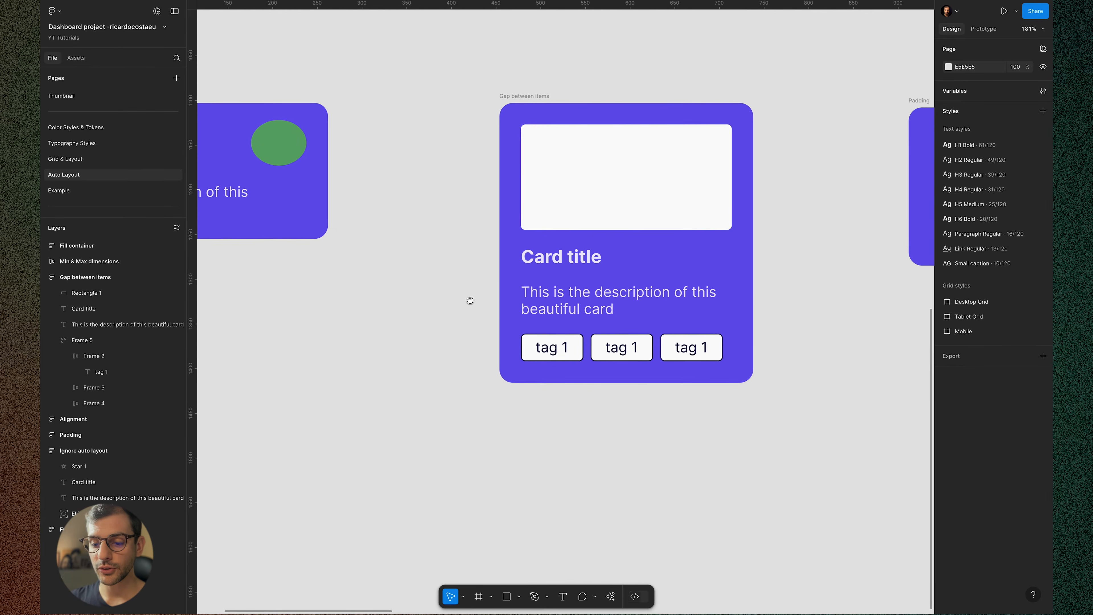
scroll(615, 215, up, 4)
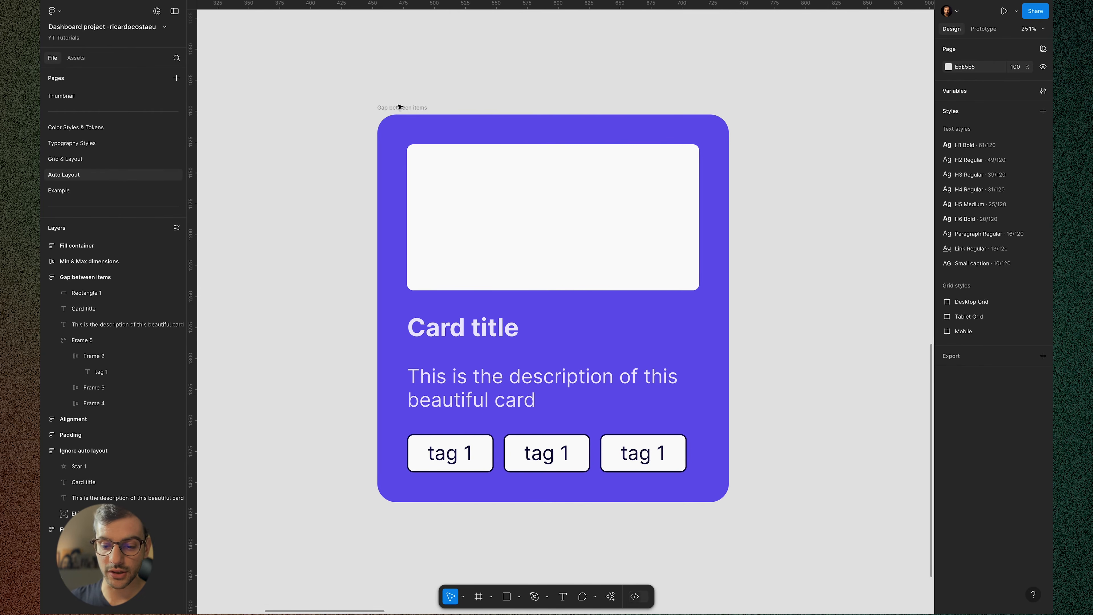
click(400, 107)
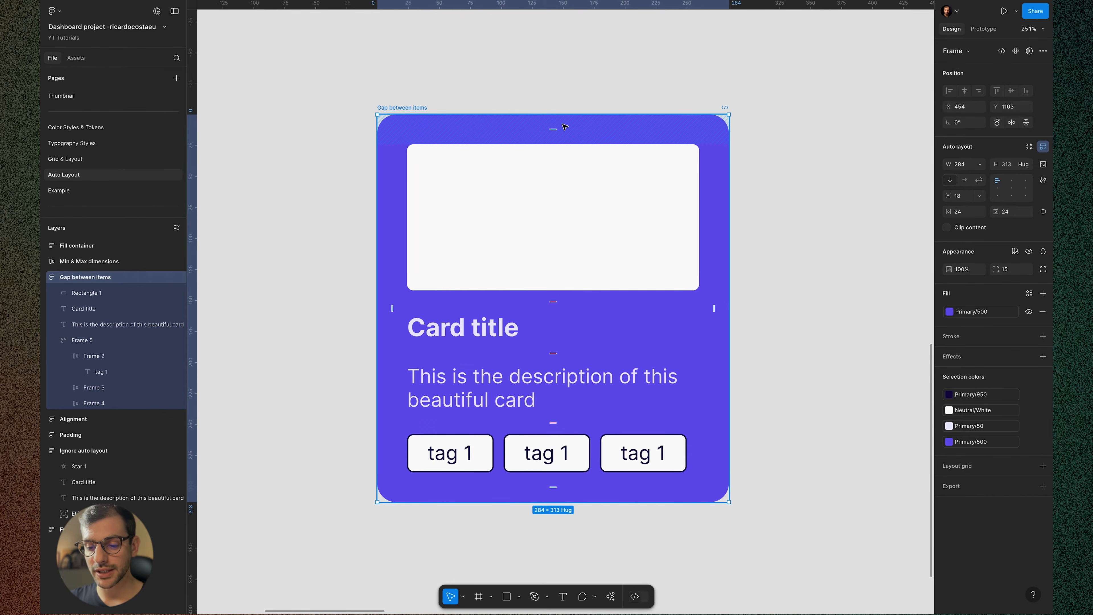
click(554, 302)
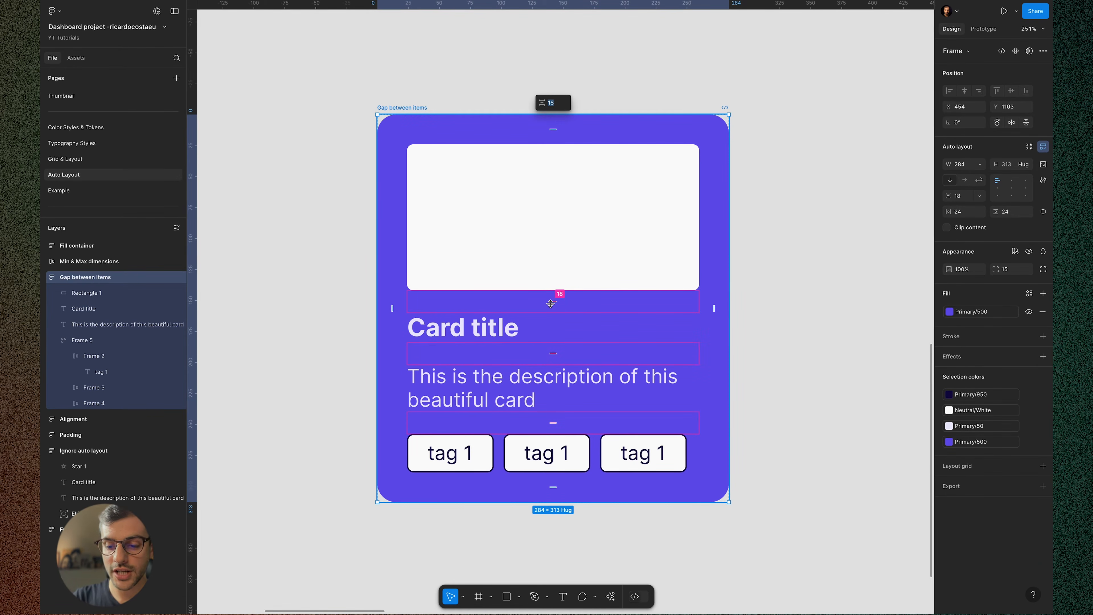
drag(551, 303, 554, 308)
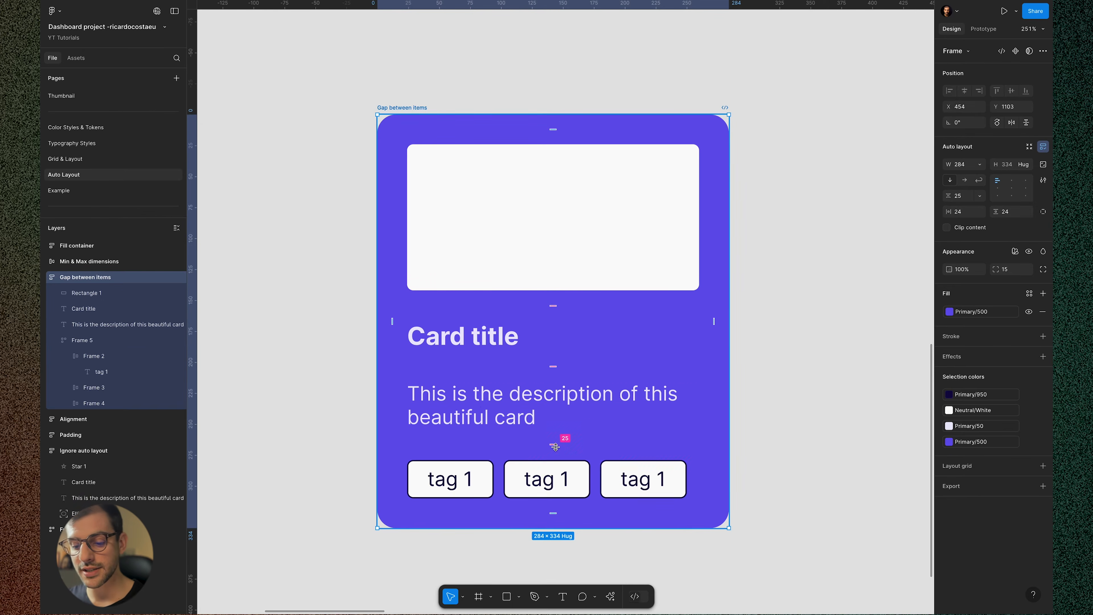
drag(555, 446, 557, 482)
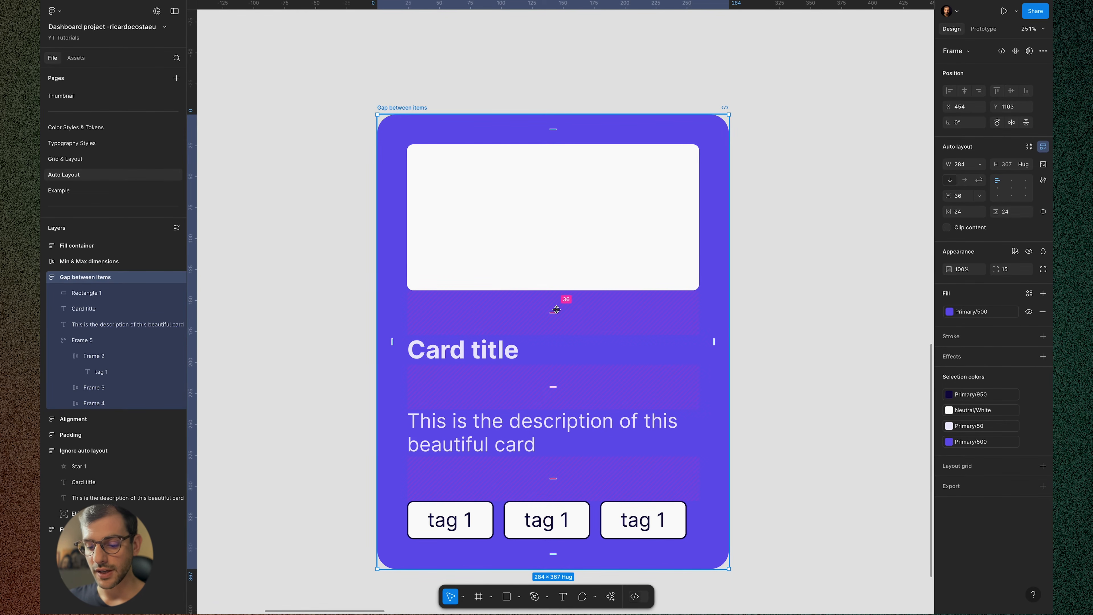
Set the horizontal gap between the three tags in the card's tag row to 4
click(501, 525)
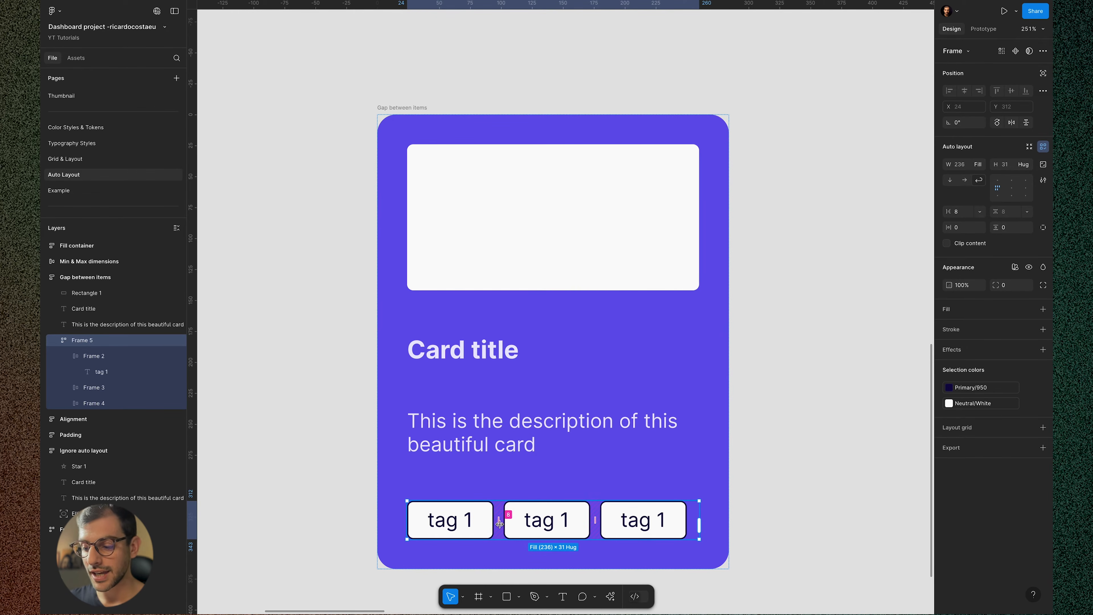
drag(499, 524, 501, 520)
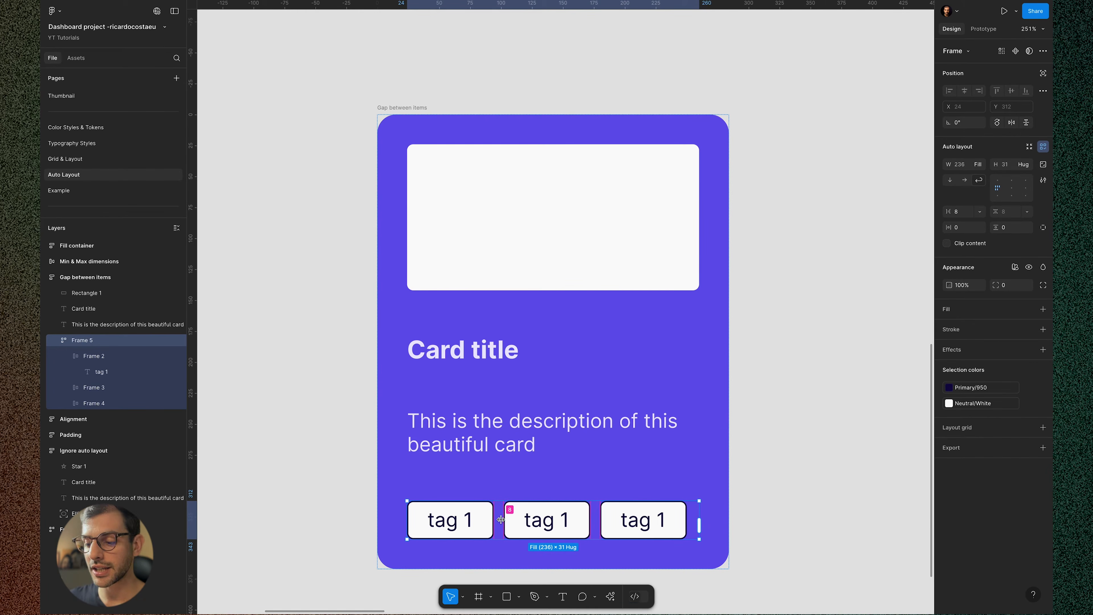
click(958, 212)
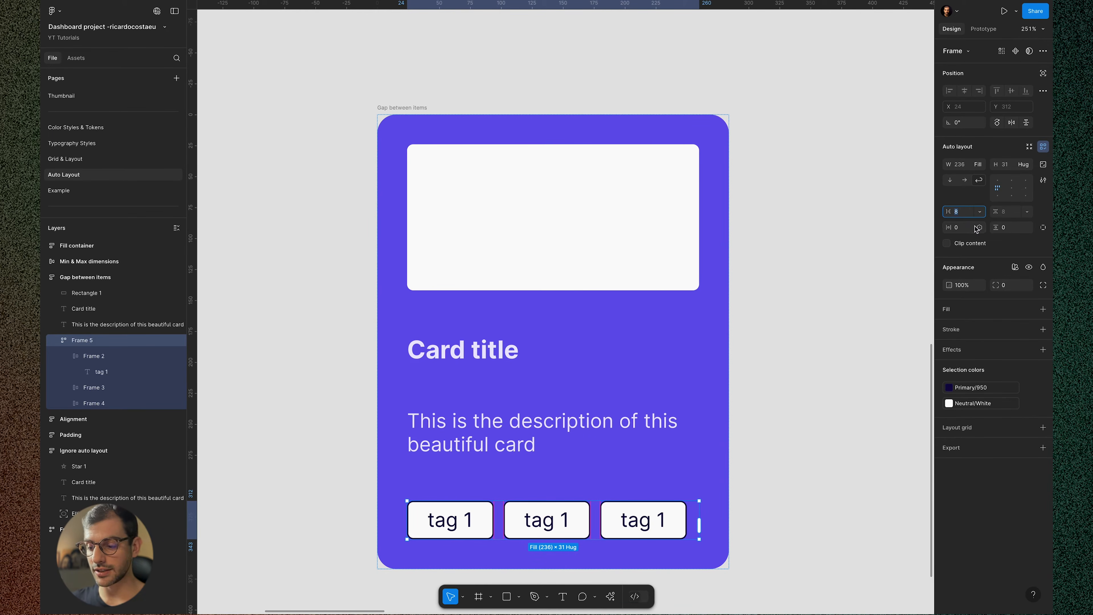
text(4)
key(Return)
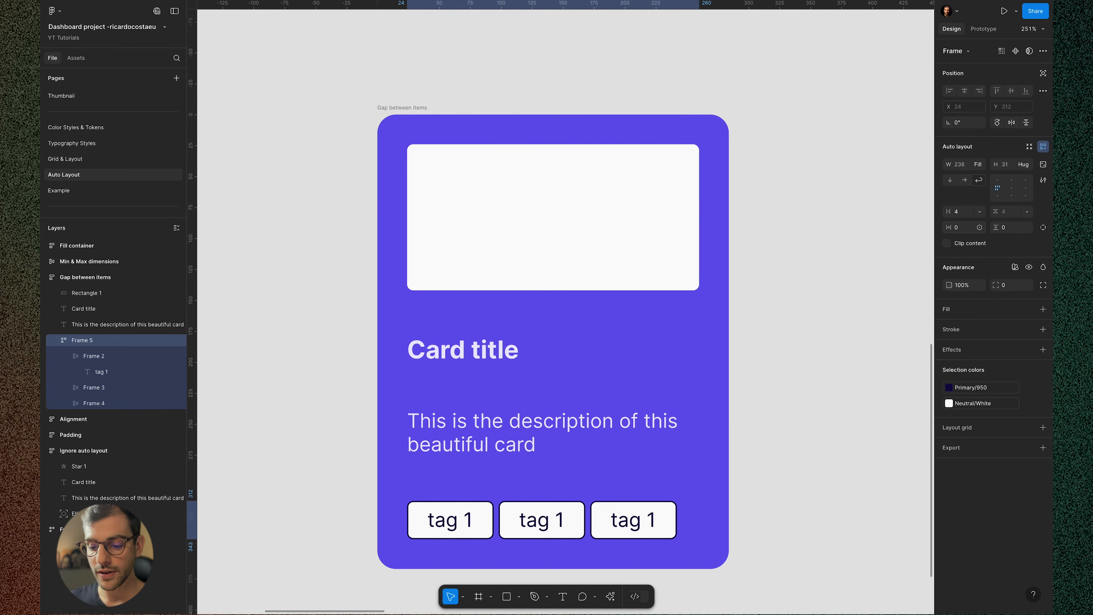
Set the Gap between items card's vertical gap to 324 and replace it with 24
click(543, 381)
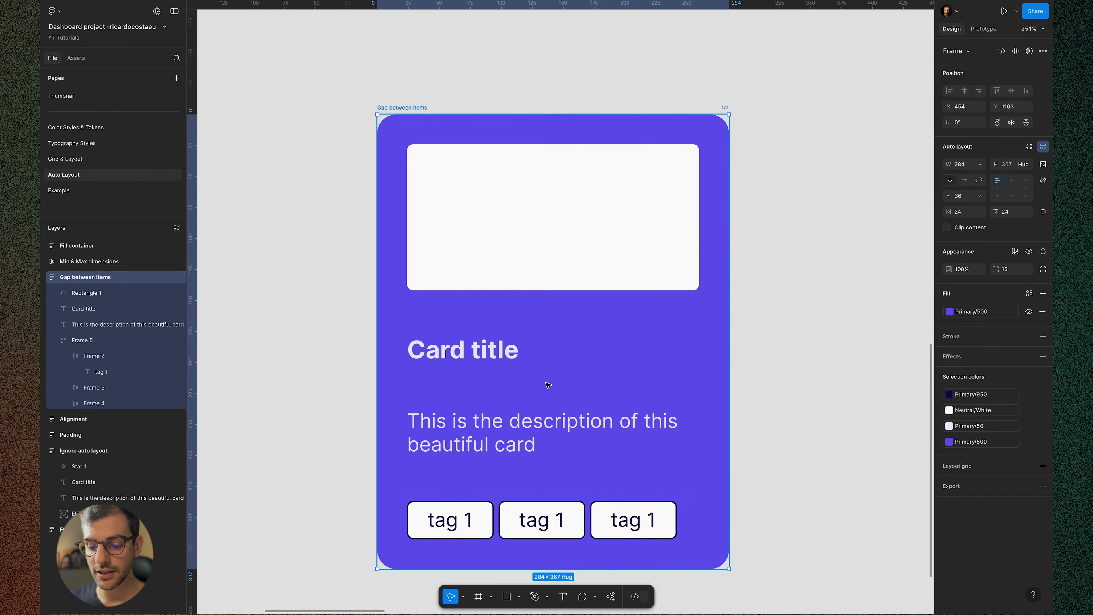
click(534, 393)
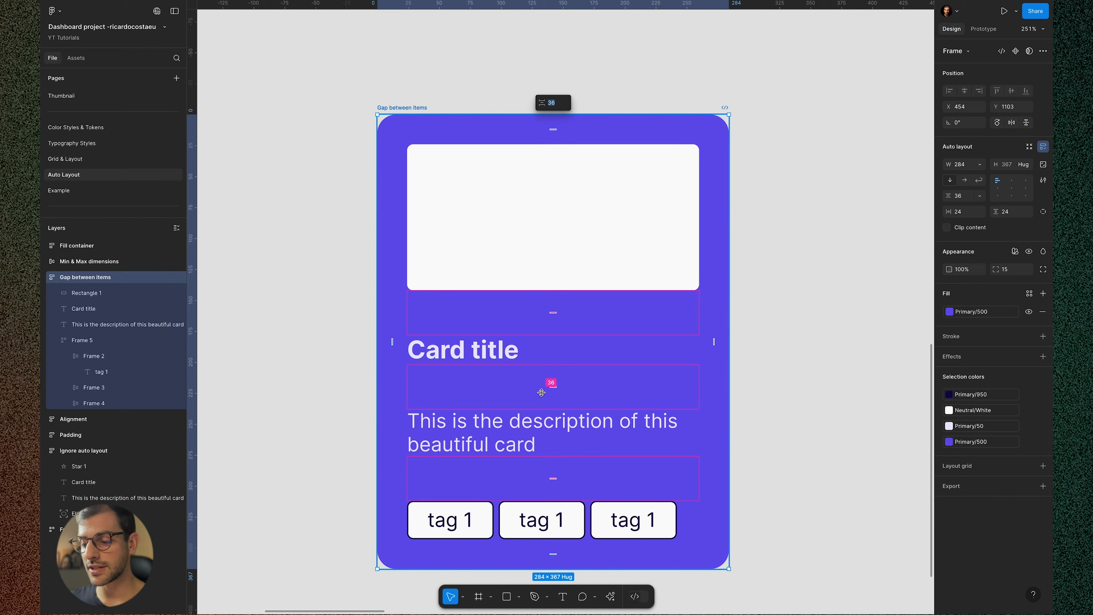
click(958, 196)
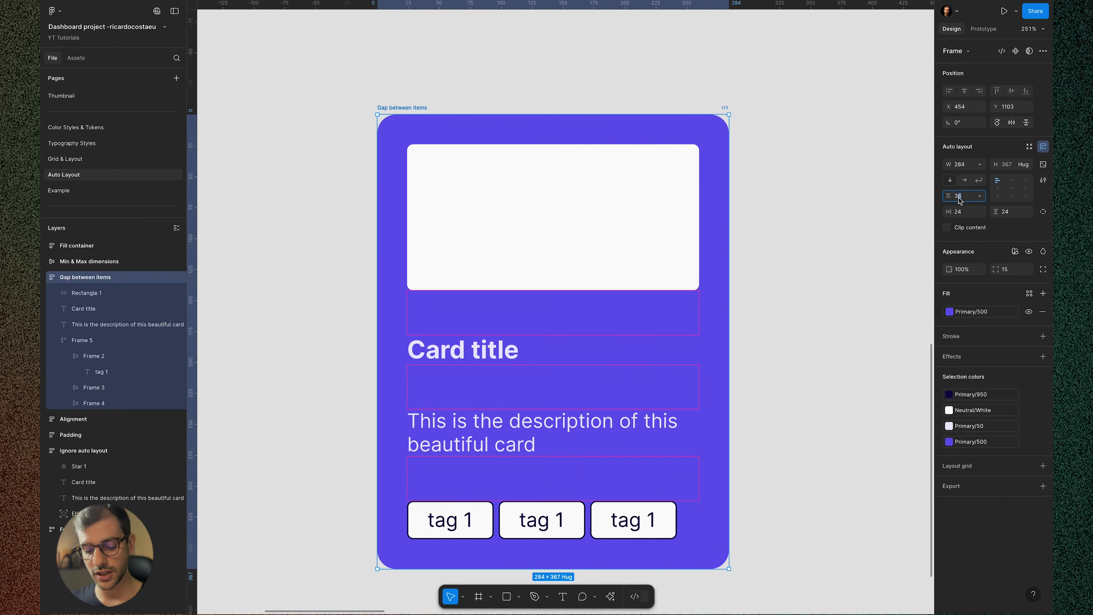
text(324)
key(Return)
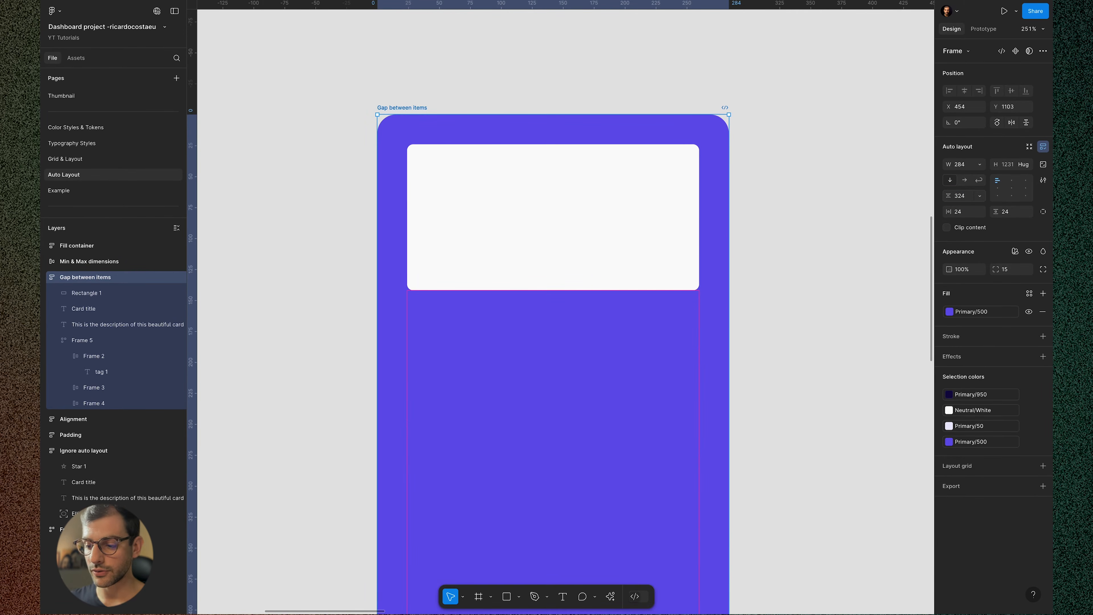
click(964, 199)
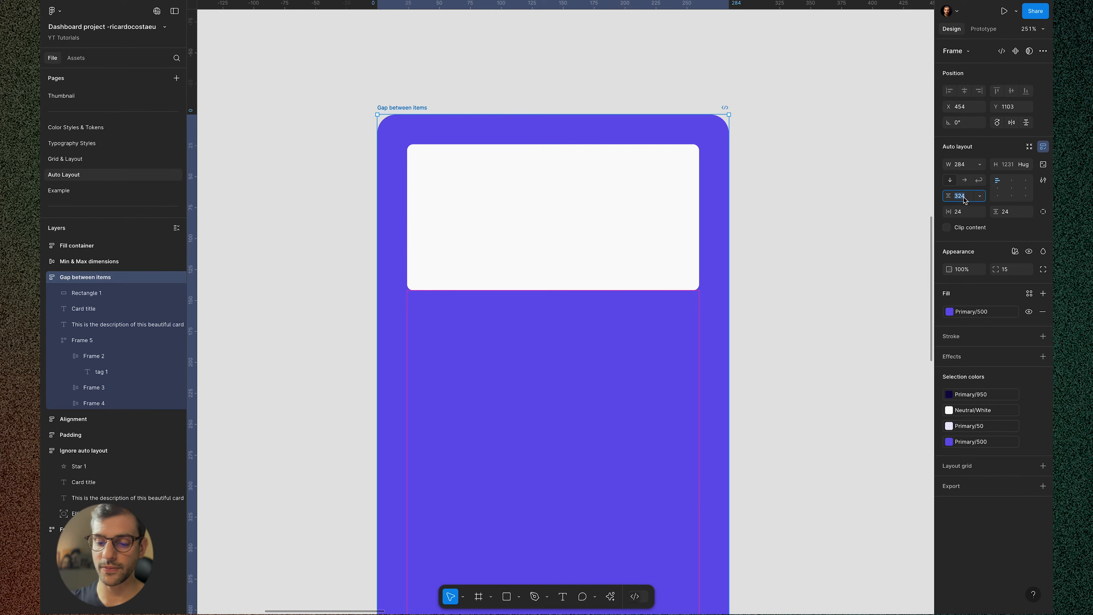
text(24)
key(Return)
Set the vertical gap between the Gap between items card's contents to 14
click(961, 199)
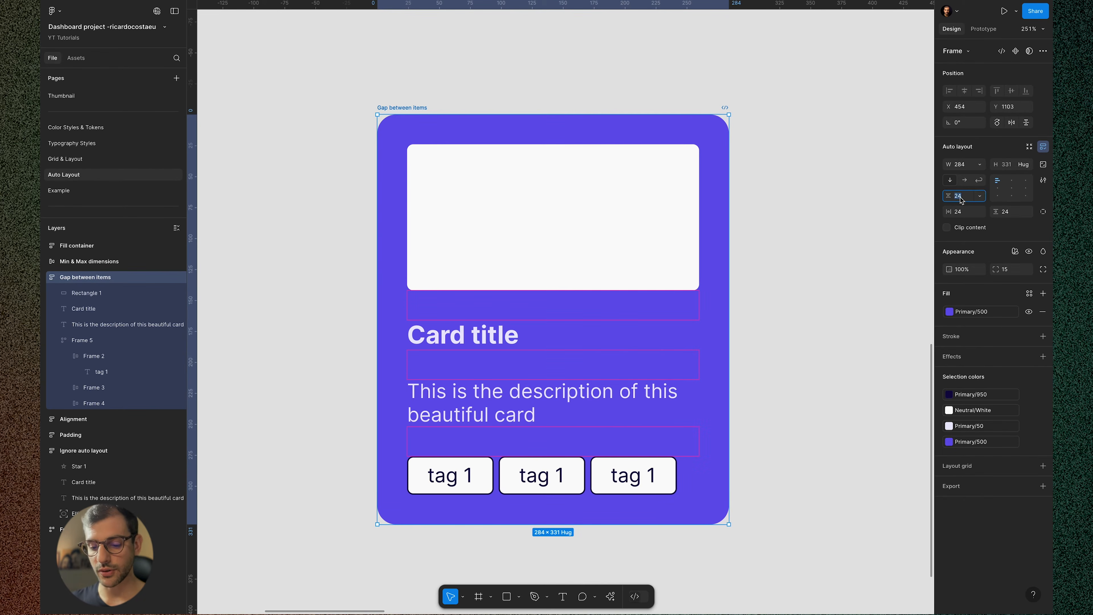
text(14)
key(Return)
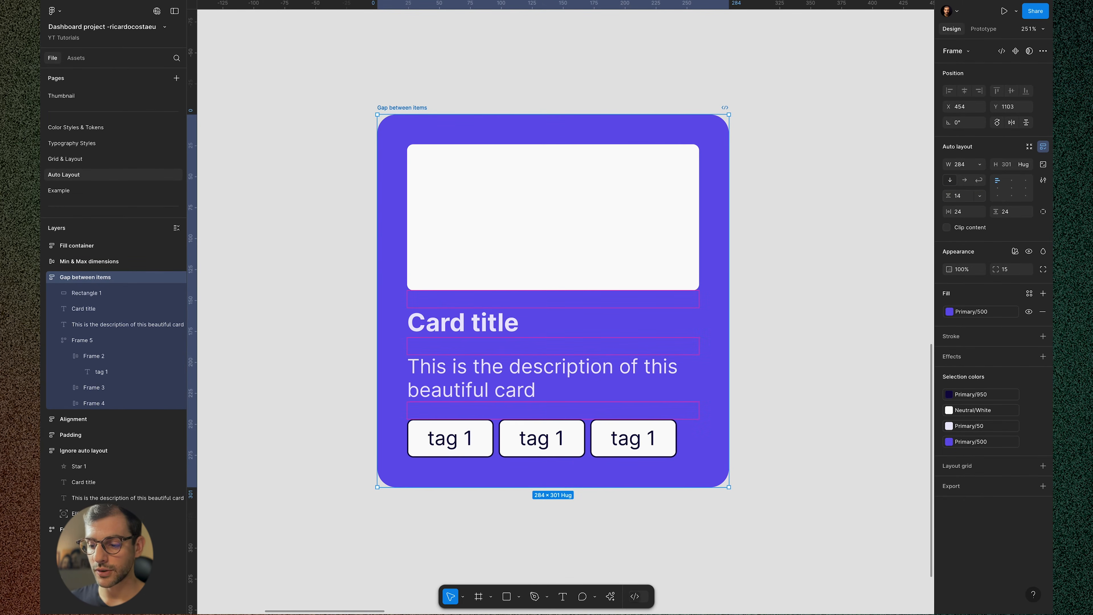
Set the vertical gap between the Gap between items card's contents to 8 and try adjusting it directly on the canvas
text(8)
key(Return)
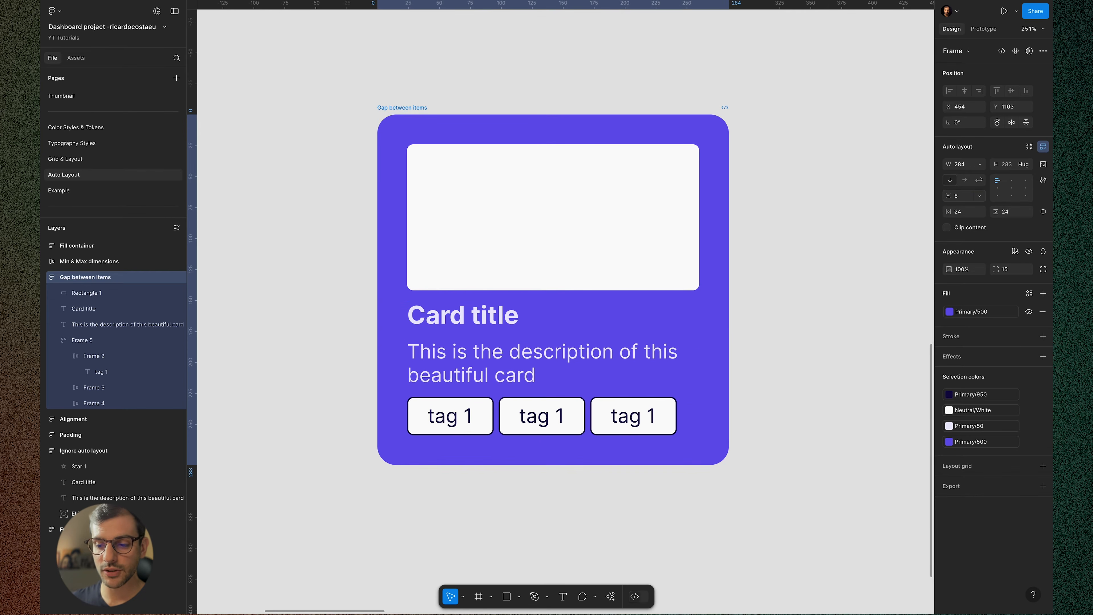
click(769, 142)
click(497, 325)
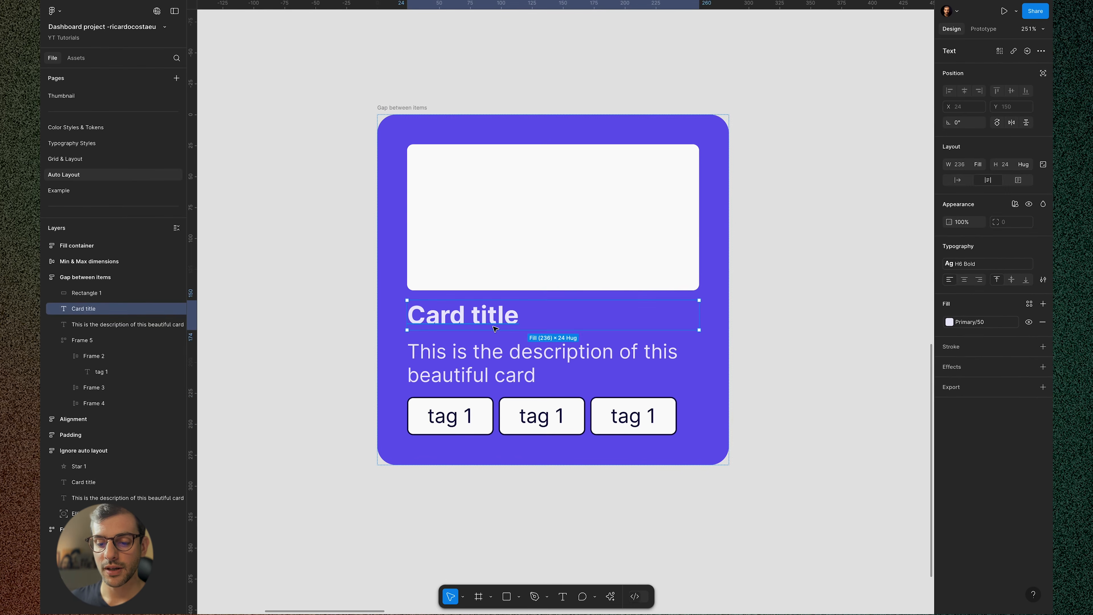
click(500, 337)
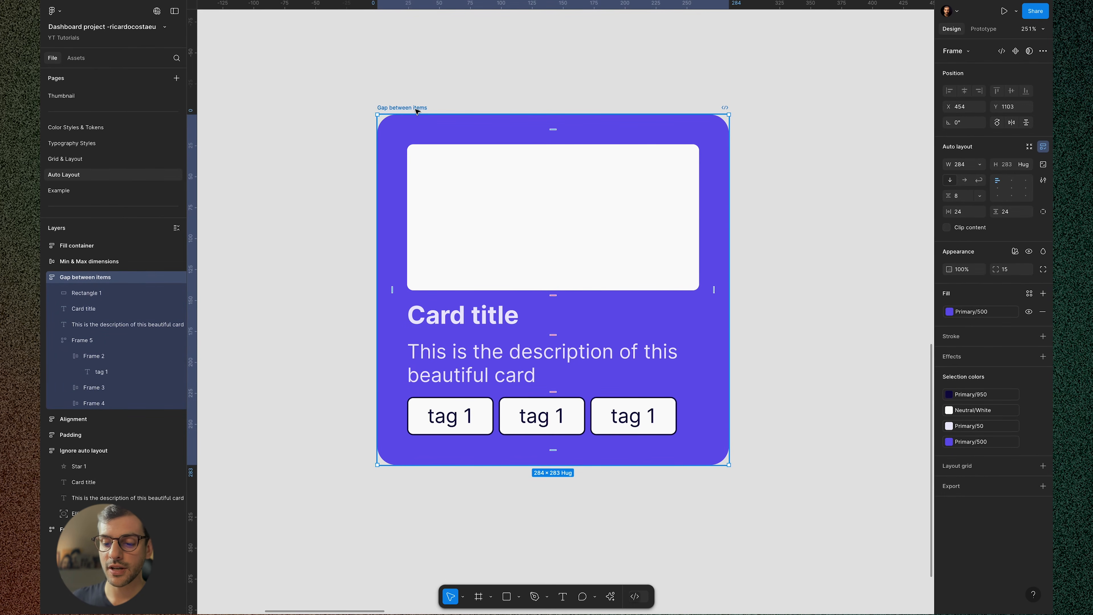
drag(555, 335, 561, 342)
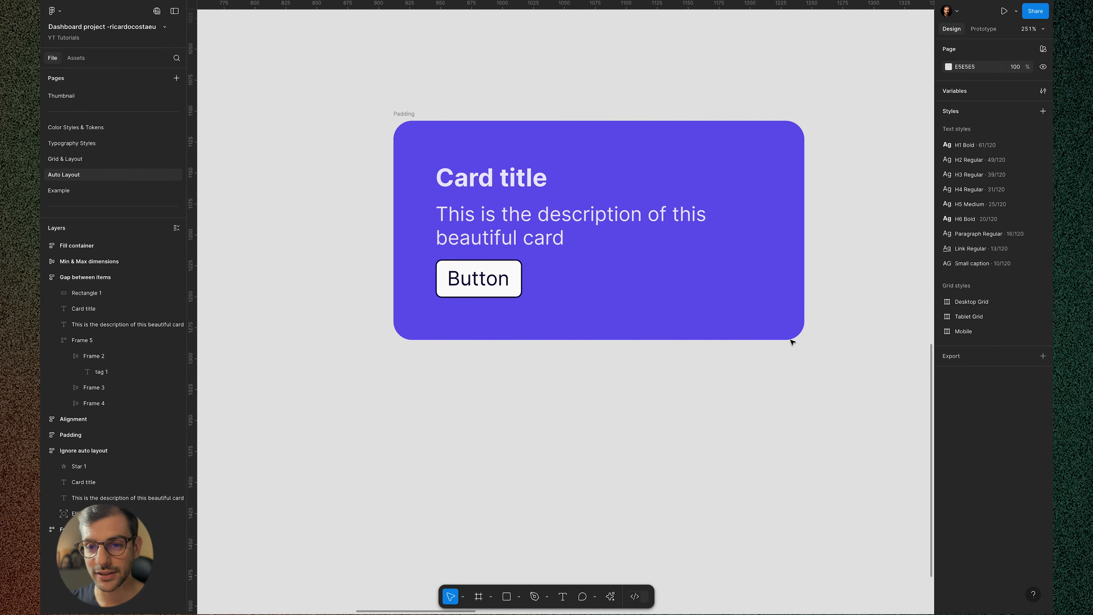
Widen the Padding card's left padding to 43 directly on the canvas, and adjust all four sides together to 47
scroll(793, 343, up, 1)
scroll(793, 342, down, 1)
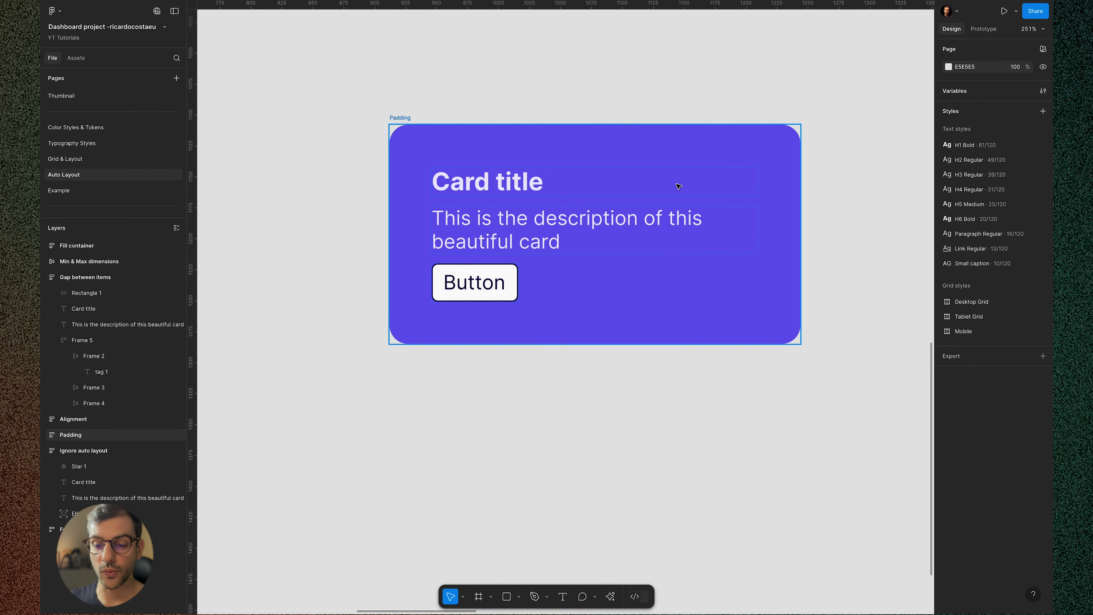
click(410, 118)
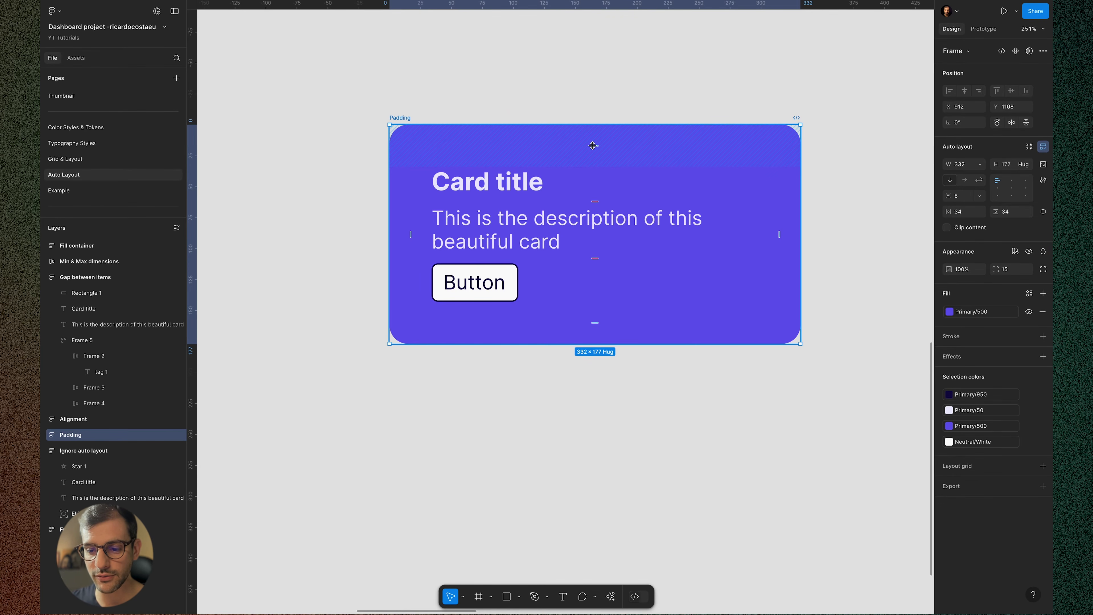
mouse_move(595, 149)
mouse_down()
mouse_move(601, 168)
mouse_move(599, 146)
mouse_up()
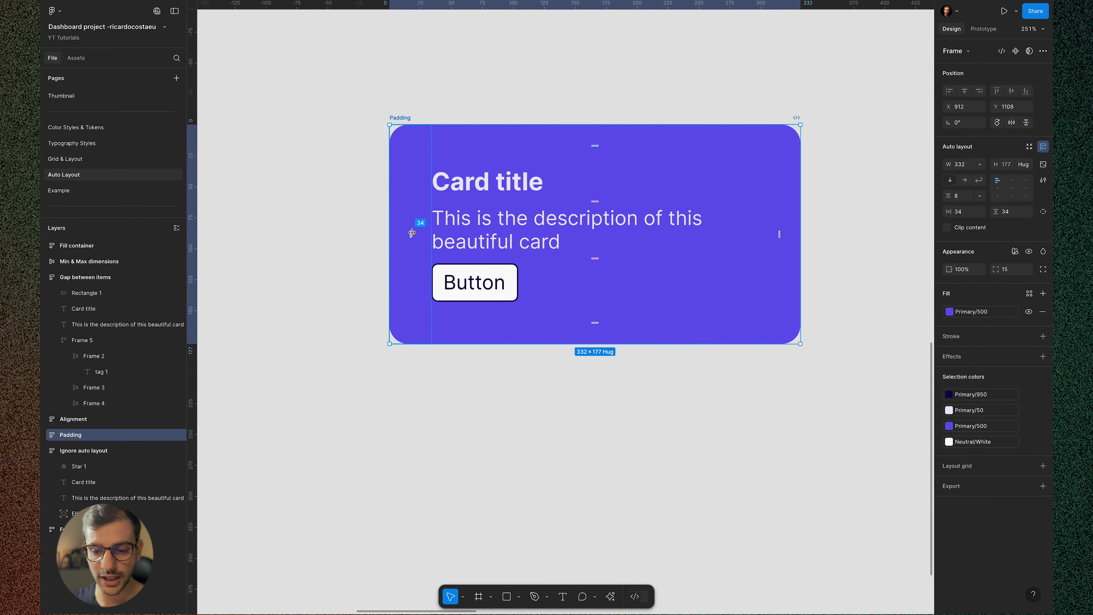
mouse_move(414, 232)
mouse_down()
mouse_move(486, 227)
mouse_move(426, 233)
mouse_up()
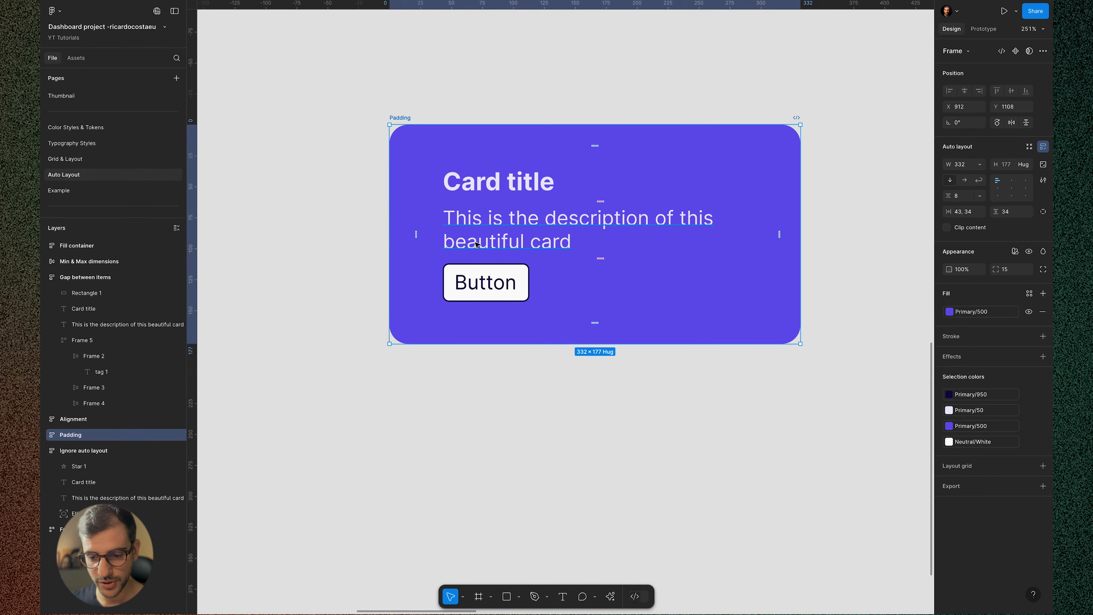
key(alt)
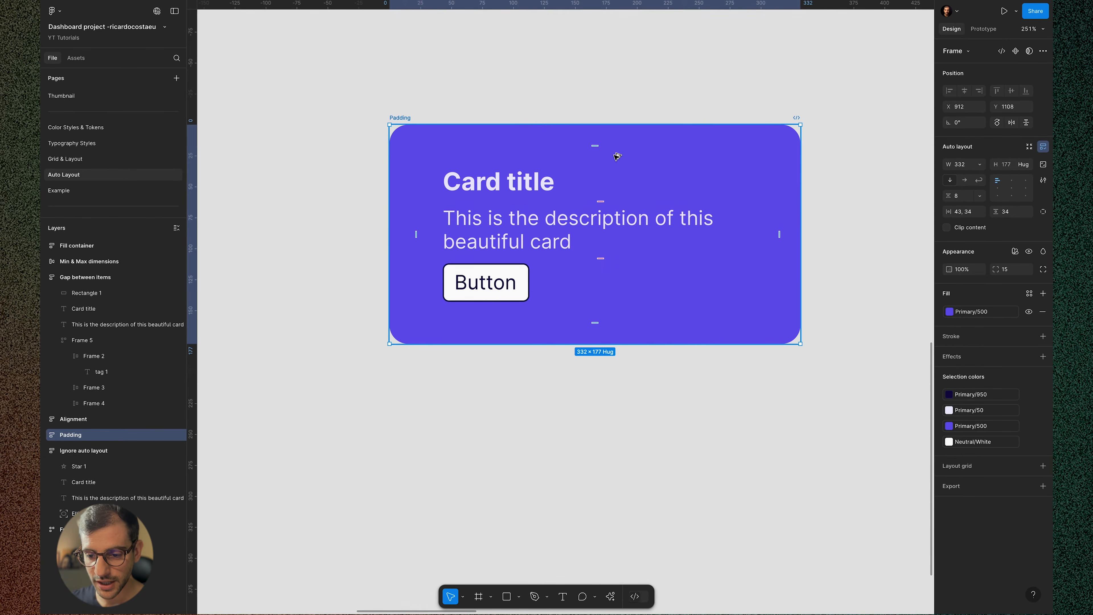
mouse_move(596, 146)
mouse_down()
mouse_move(598, 212)
mouse_move(596, 145)
mouse_move(600, 210)
mouse_move(604, 163)
mouse_up()
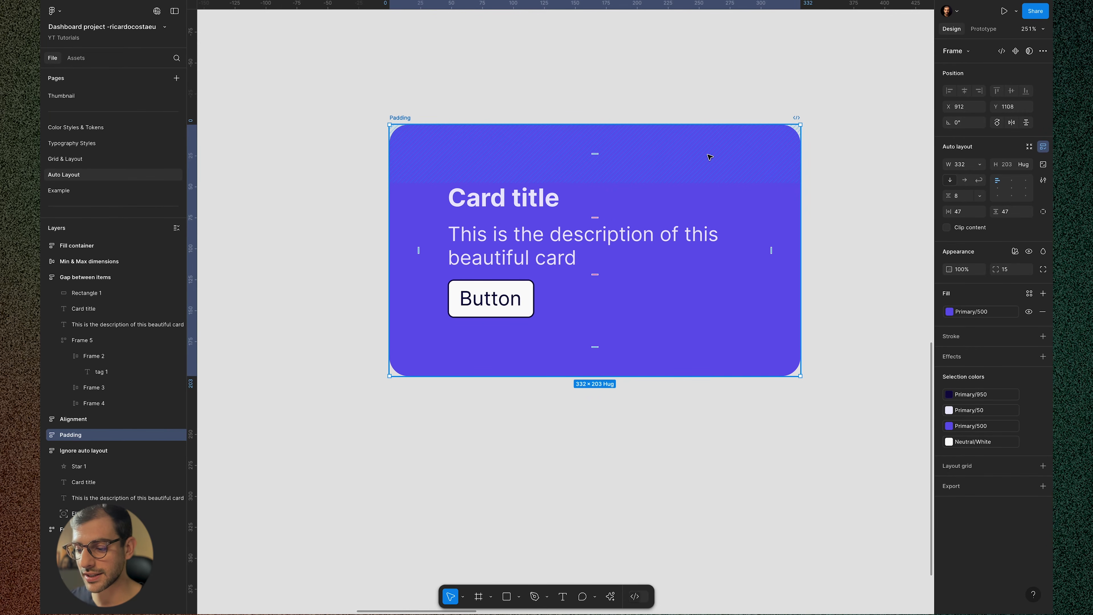
Set the Padding card's horizontal padding to 20 and its vertical padding to 16
click(963, 214)
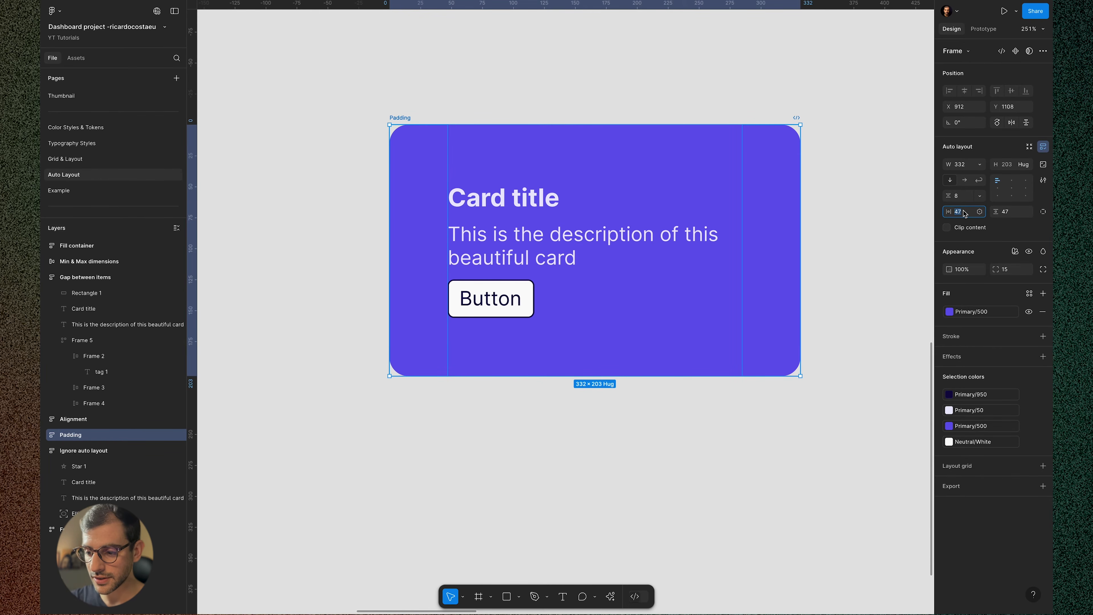
text(20)
key(Return)
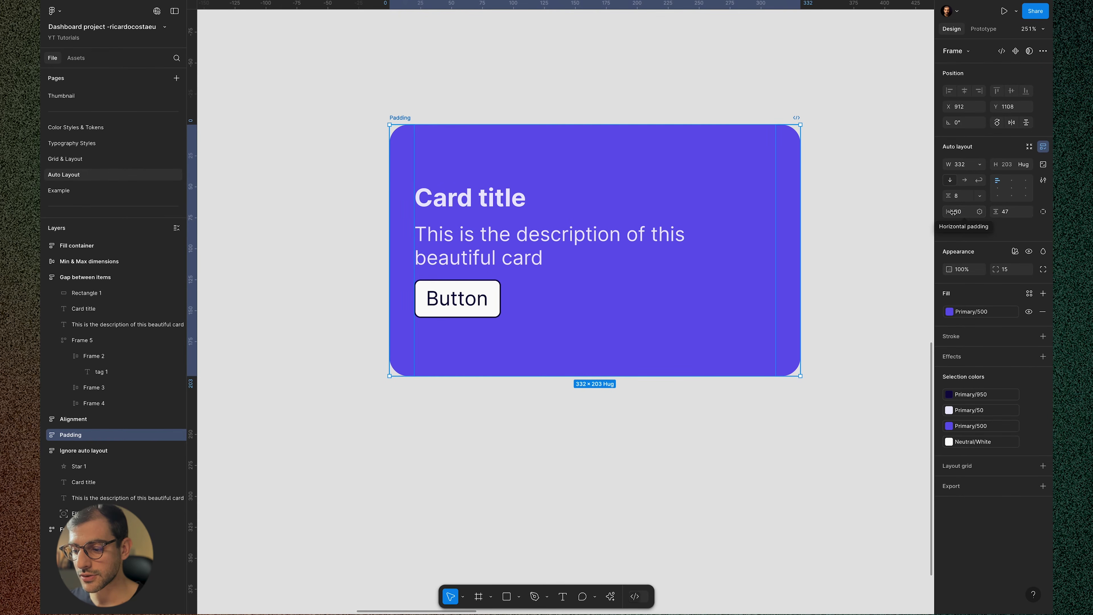
click(1013, 215)
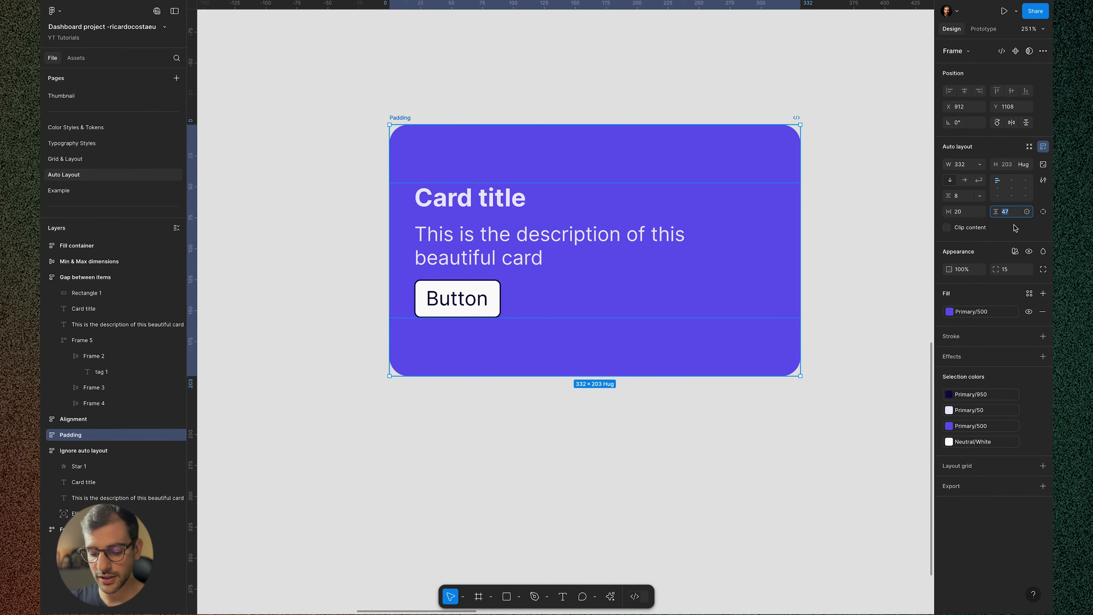
text(16)
key(Return)
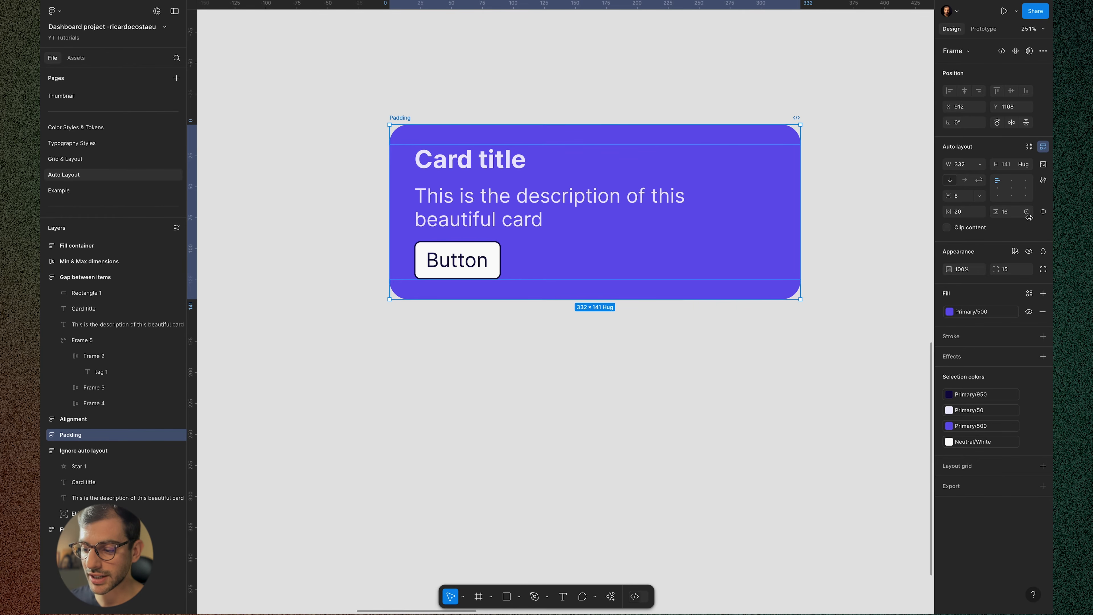
Give the Padding card individual paddings: 30 left, 20 top, 34 right and 10 bottom
click(1044, 213)
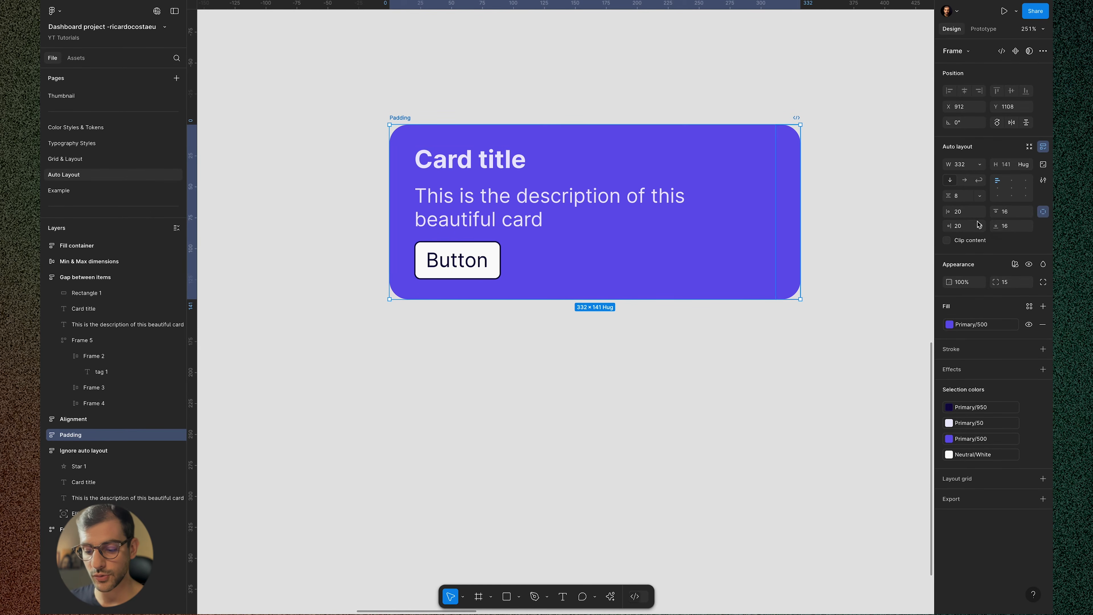
click(967, 212)
text(30)
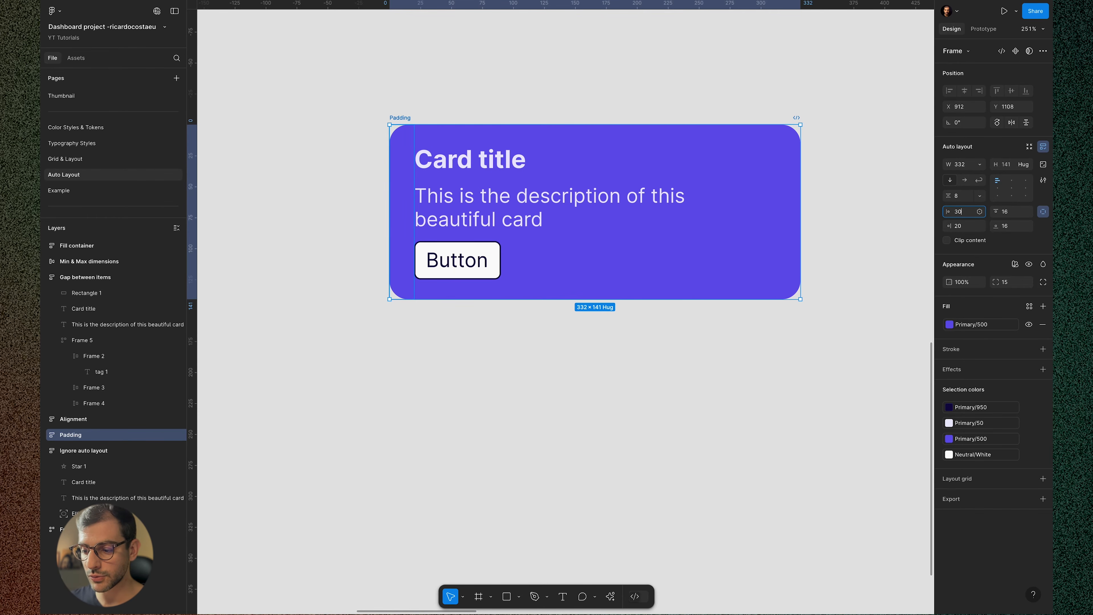
key(Tab)
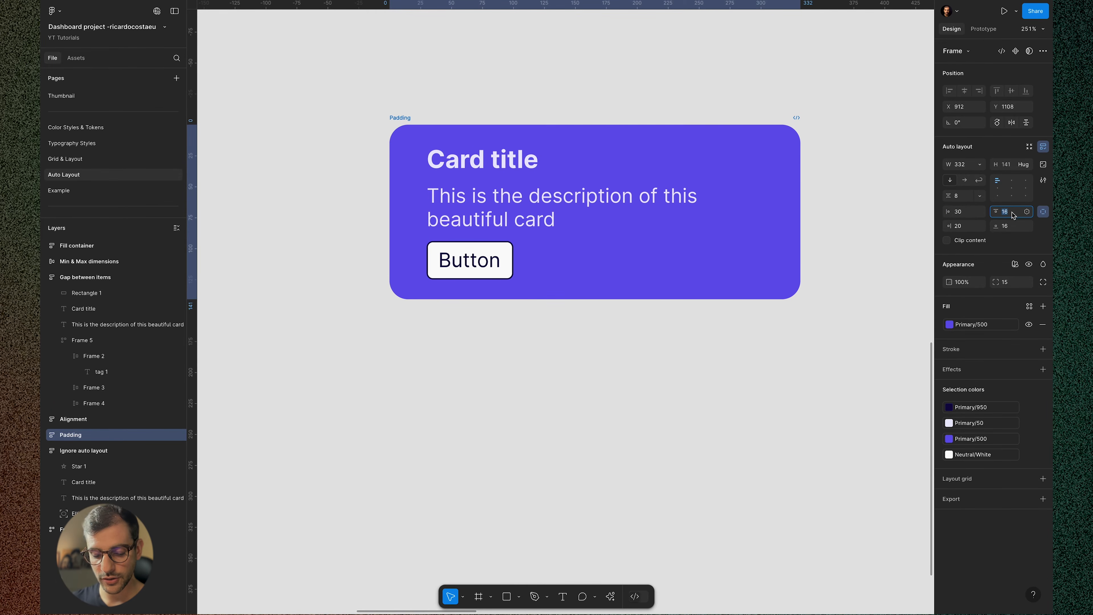
text(20)
key(Tab)
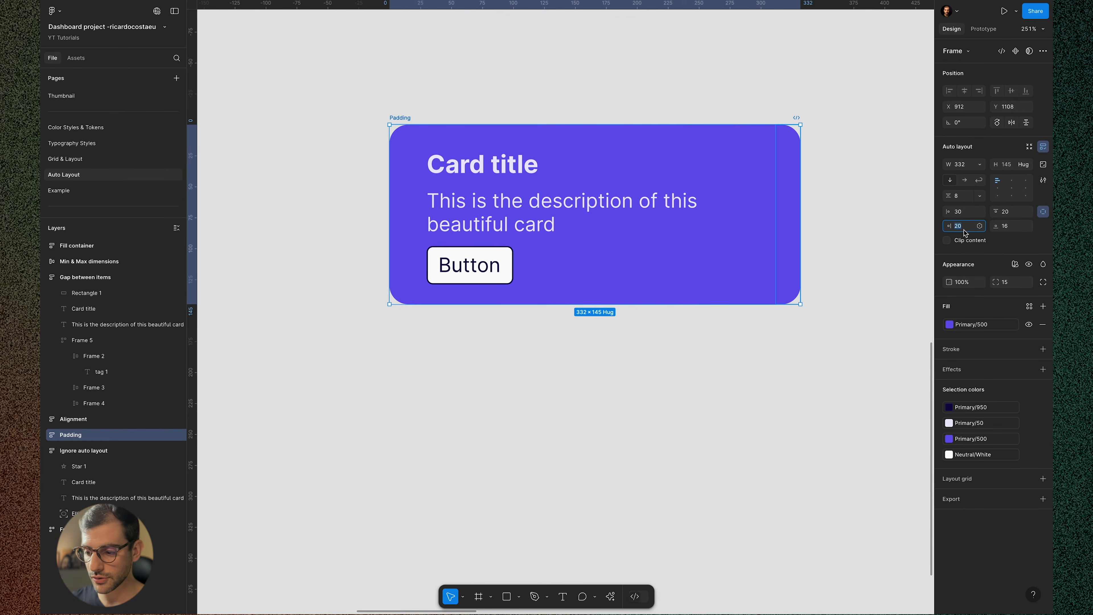
text(34)
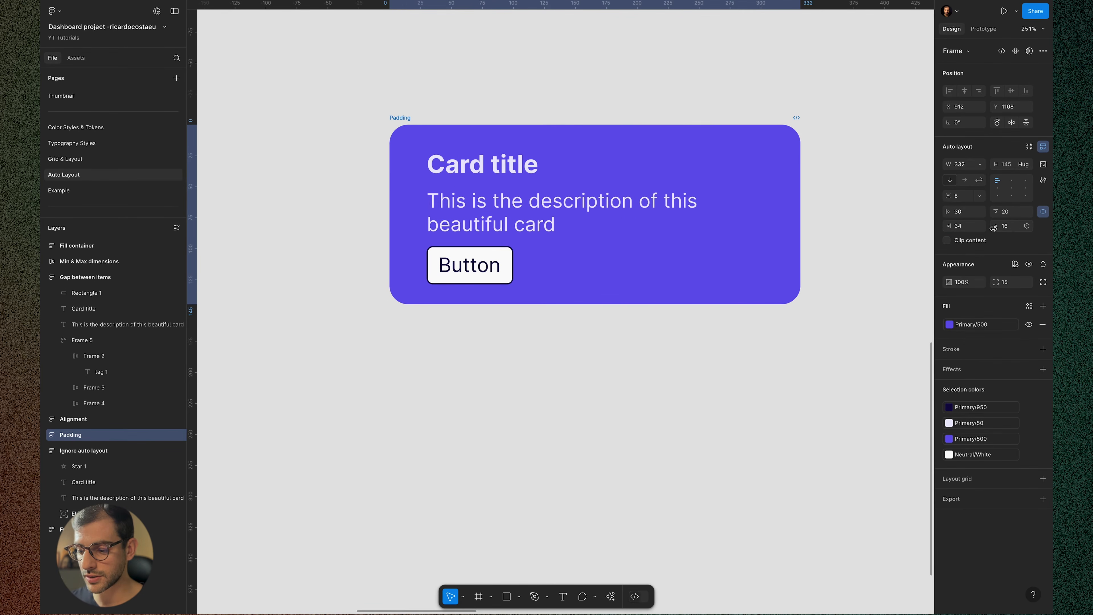
key(Tab)
text(10)
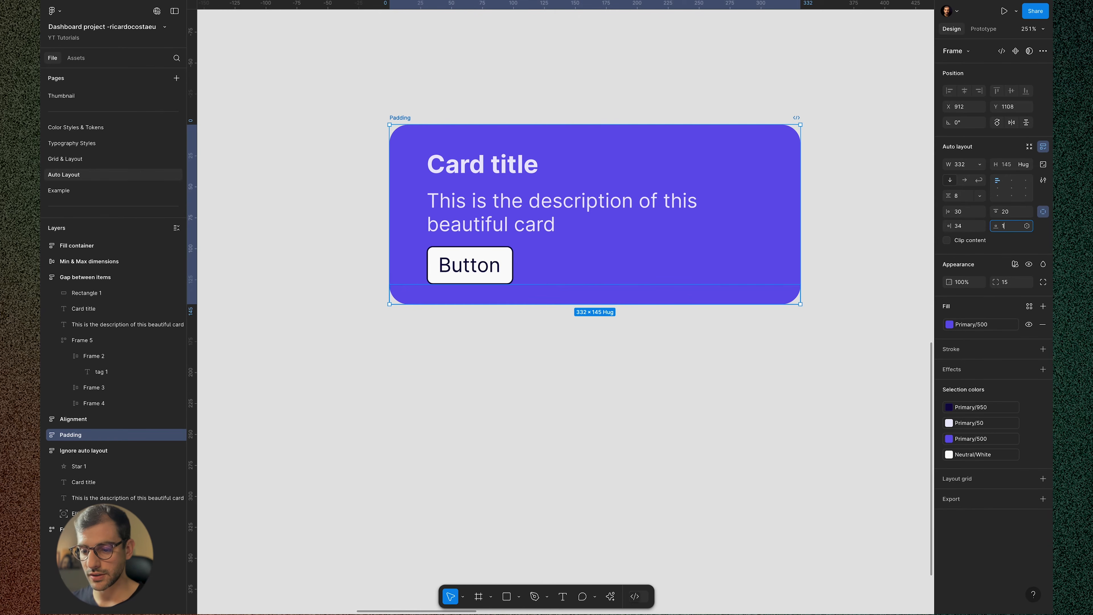
key(Return)
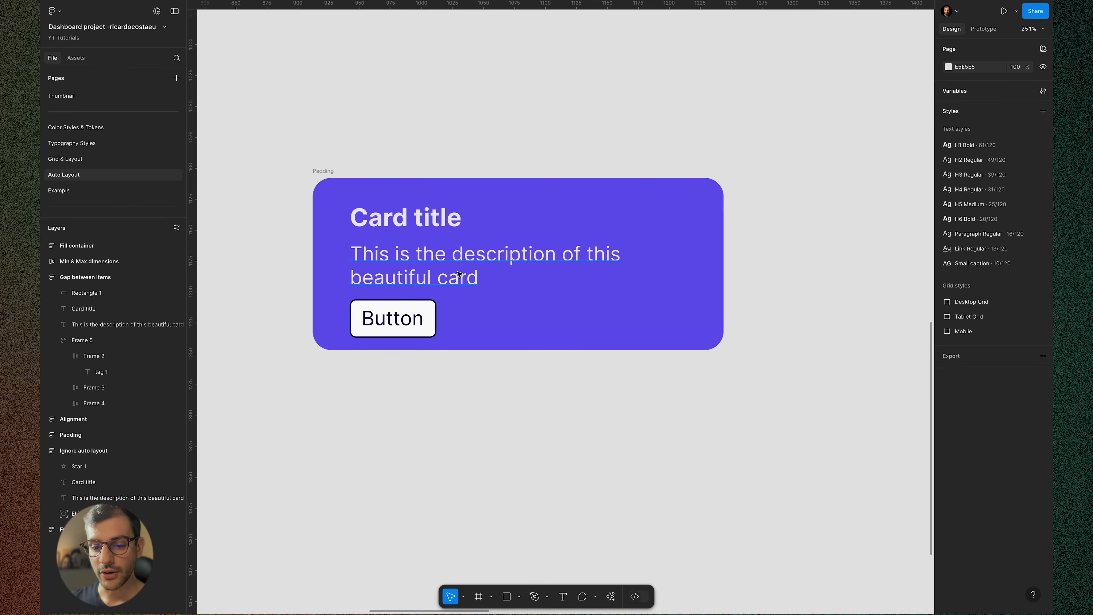
Examine the auto layout settings of the Alignment frame and of the row of three circles inside it
scroll(506, 306, right, 10)
scroll(506, 306, down, 5)
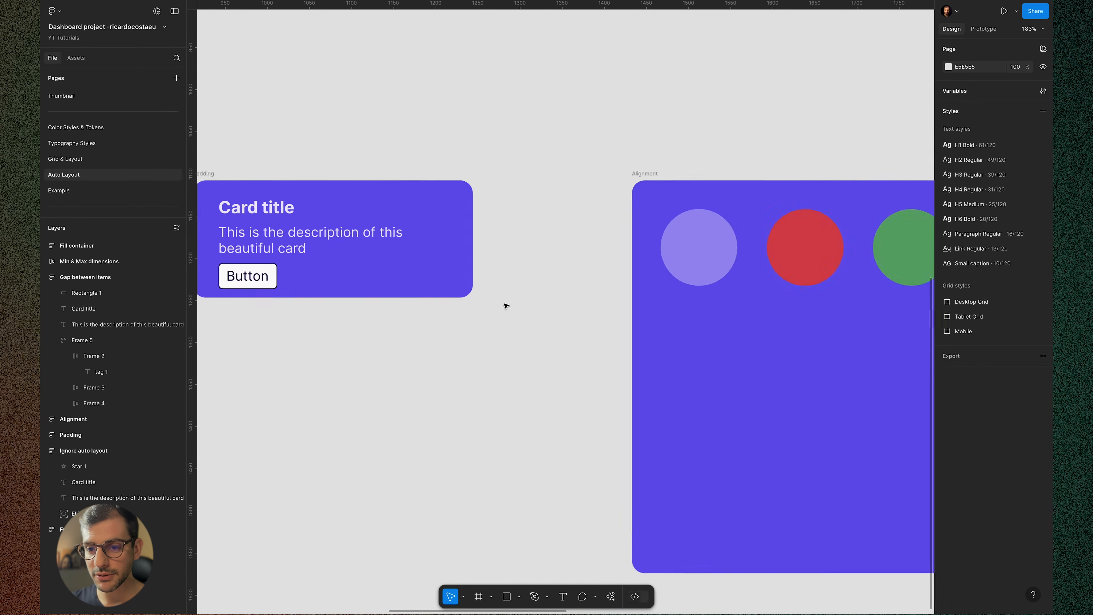
scroll(506, 306, right, 4)
scroll(506, 306, up, 3)
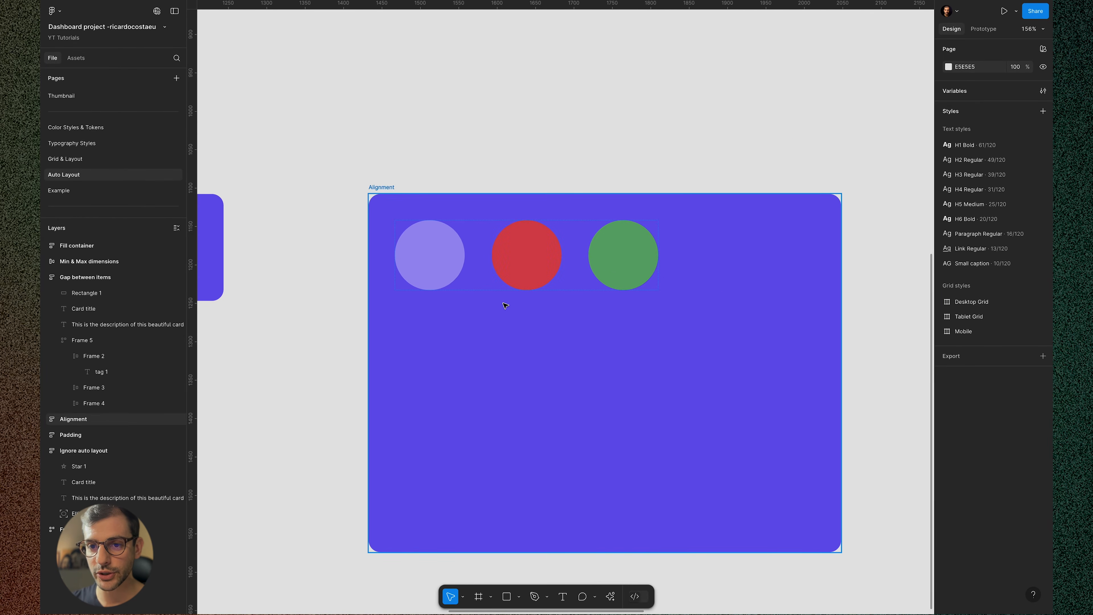
scroll(502, 303, down, 2)
scroll(559, 93, up, 2)
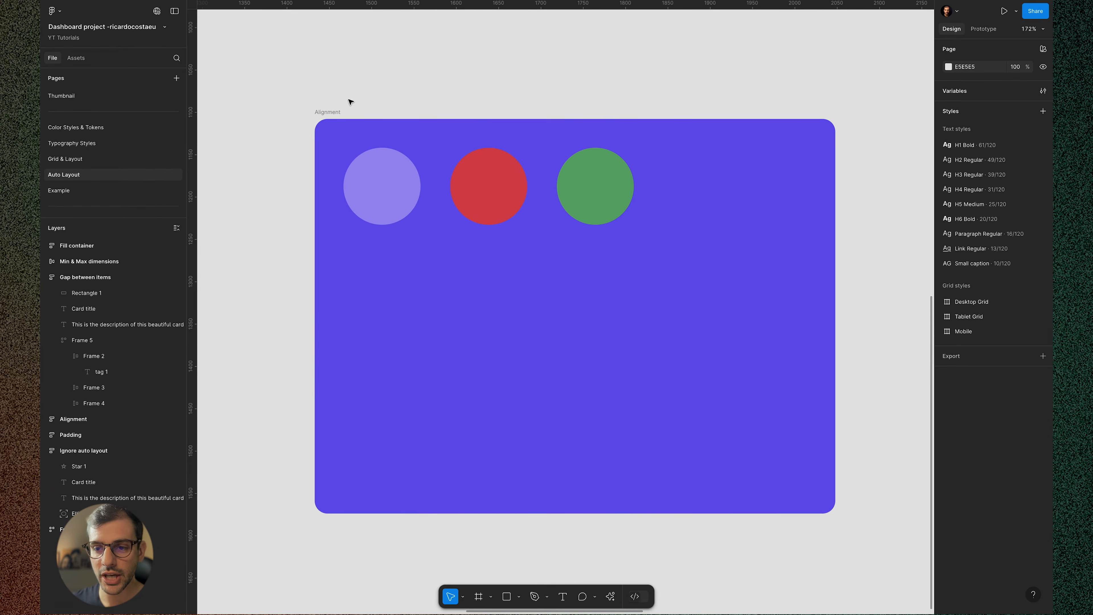
click(343, 111)
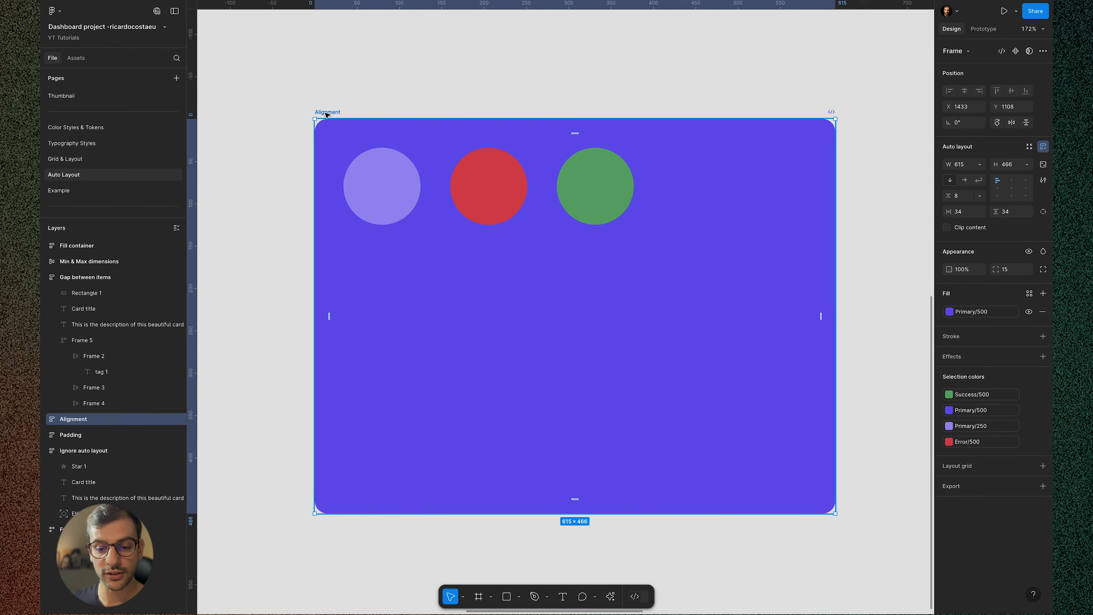
click(387, 192)
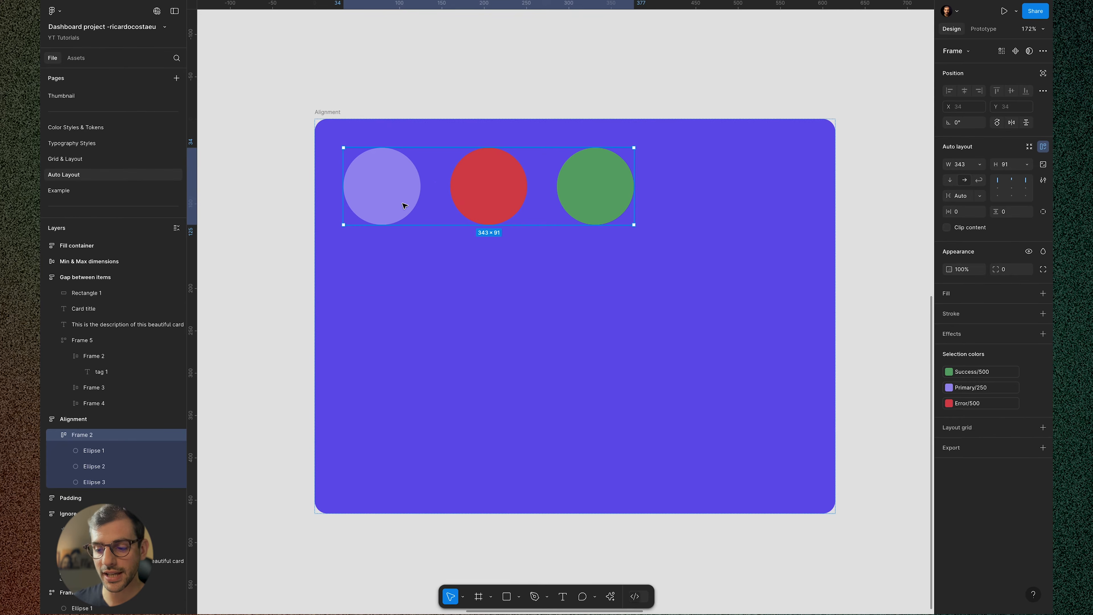
click(333, 113)
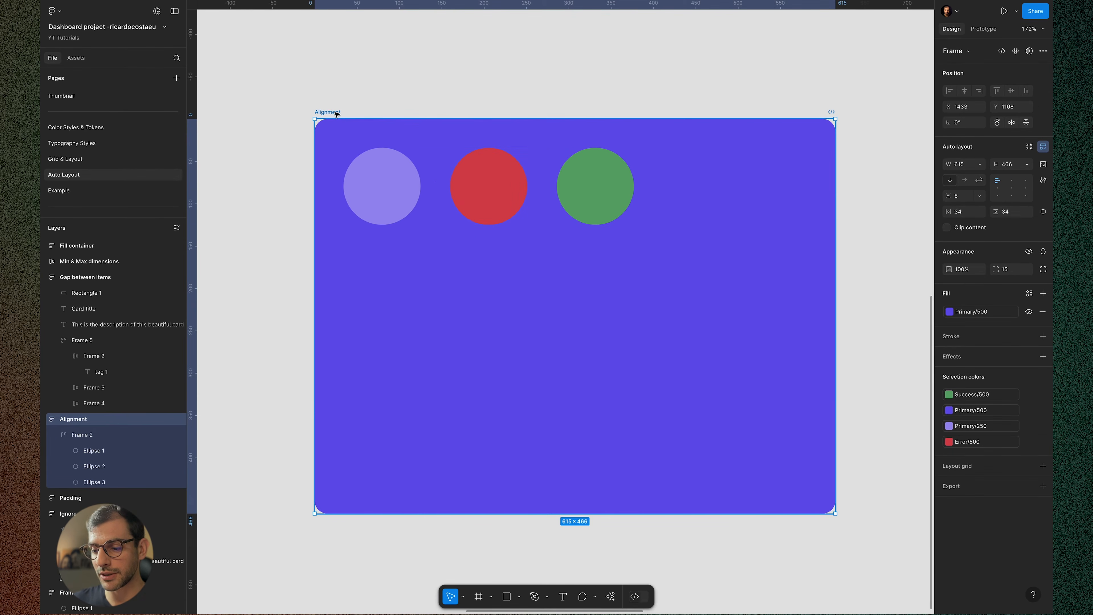
Cycle the Alignment frame's content alignment from top centre through the right, bottom, centre and left positions, ending at bottom left
click(1013, 182)
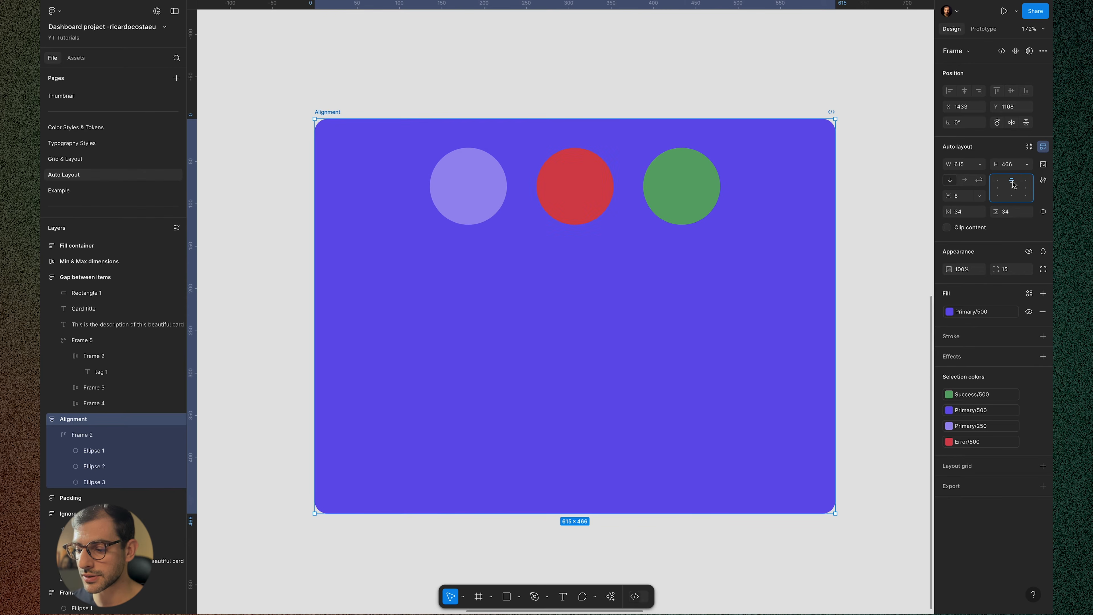
click(1027, 182)
click(1027, 188)
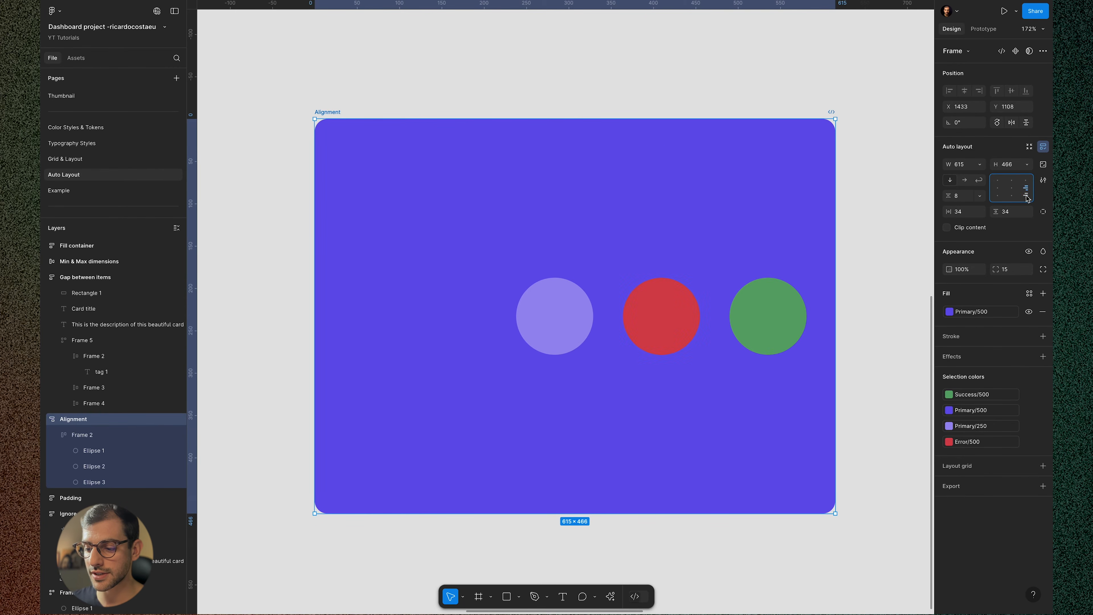
click(1027, 196)
click(1012, 195)
click(1012, 189)
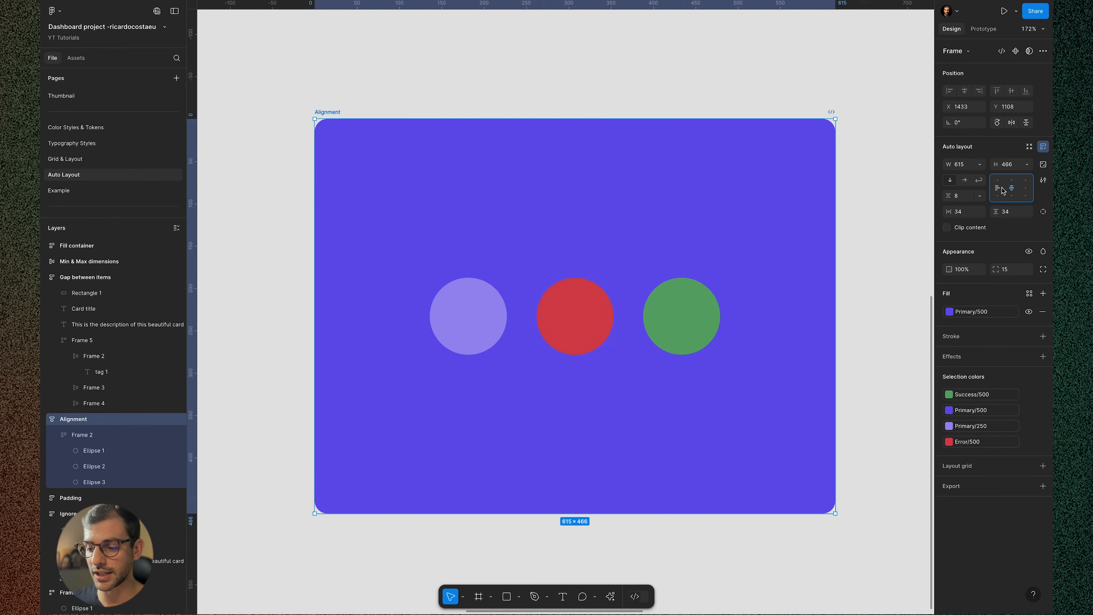
click(998, 188)
click(998, 195)
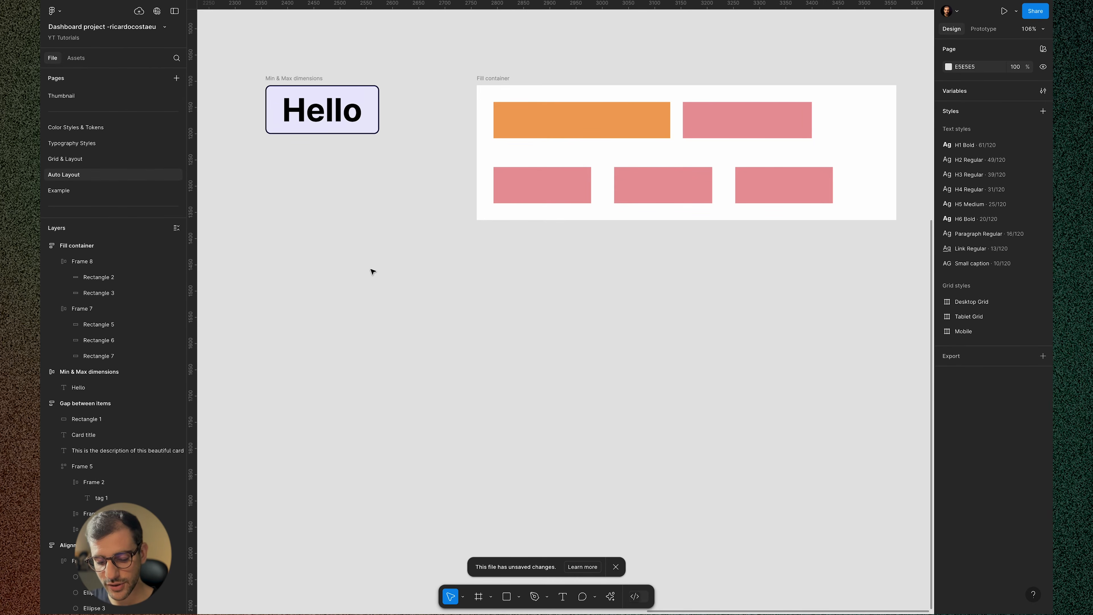
Draw a frame about 614 × 463 below the Min & Max dimensions and Fill container examples and apply auto layout to it
key(f)
drag(343, 262, 666, 504)
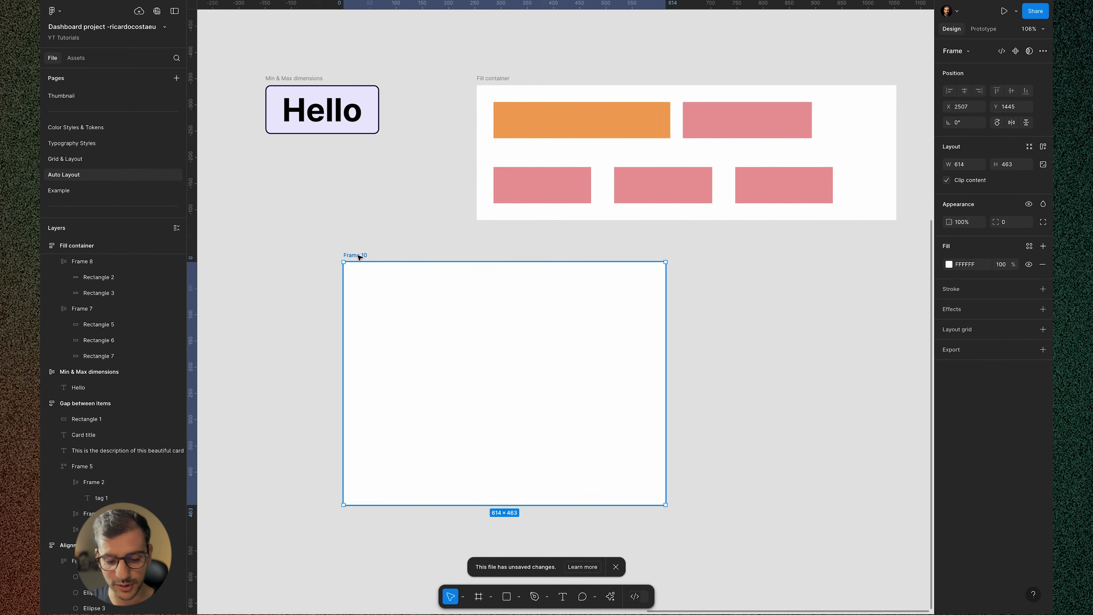
key(shift+a)
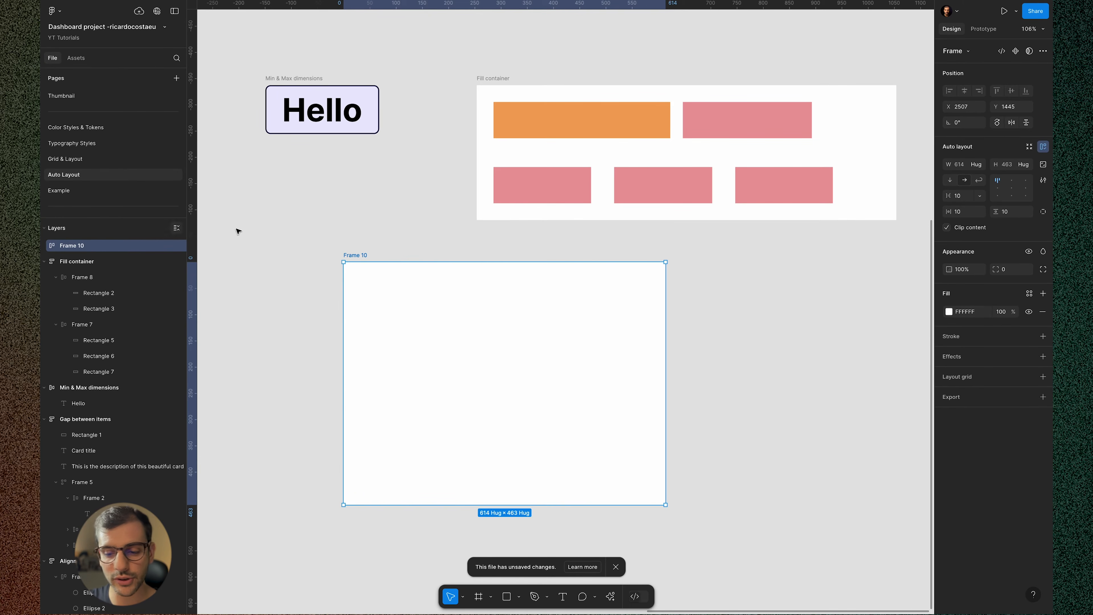
Change the new empty frame's width behaviour to Fixed width
click(980, 165)
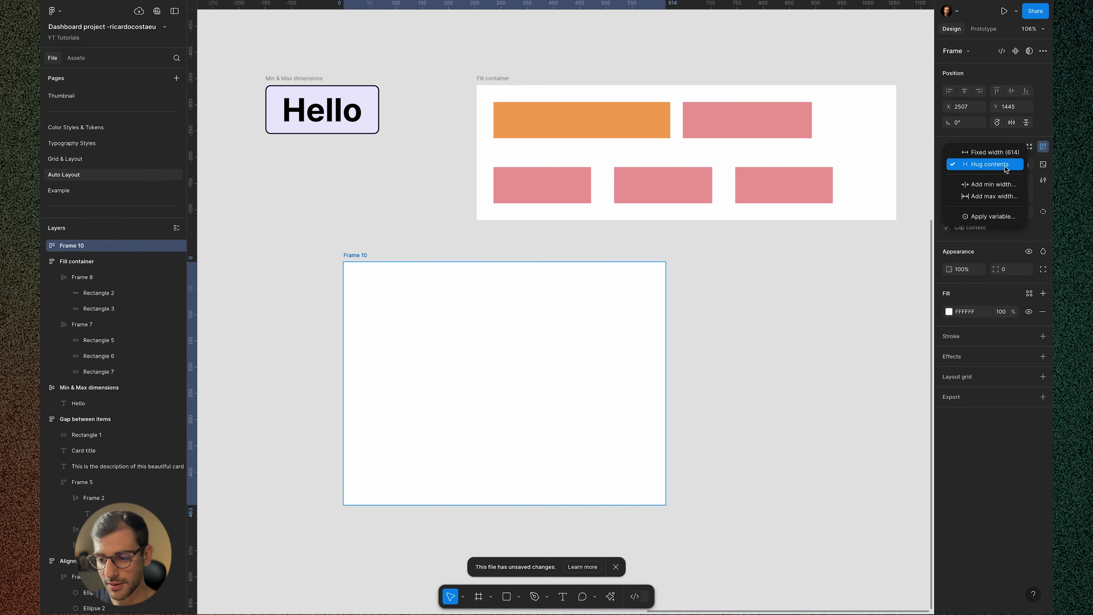
click(1004, 155)
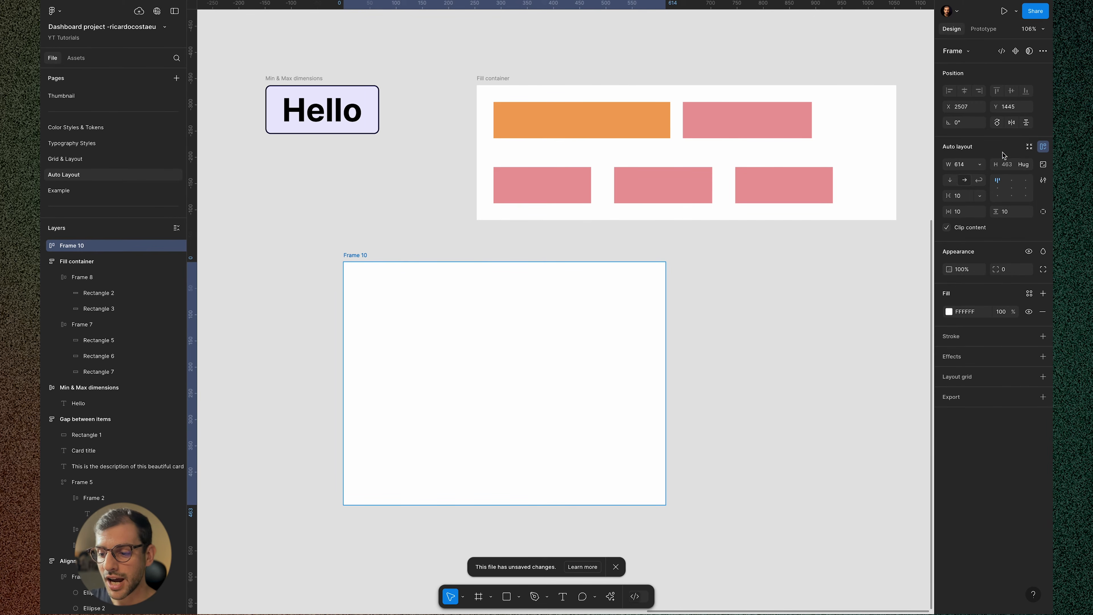
Give the empty auto layout frame a fixed height and set its size to 300 × 300
click(1028, 166)
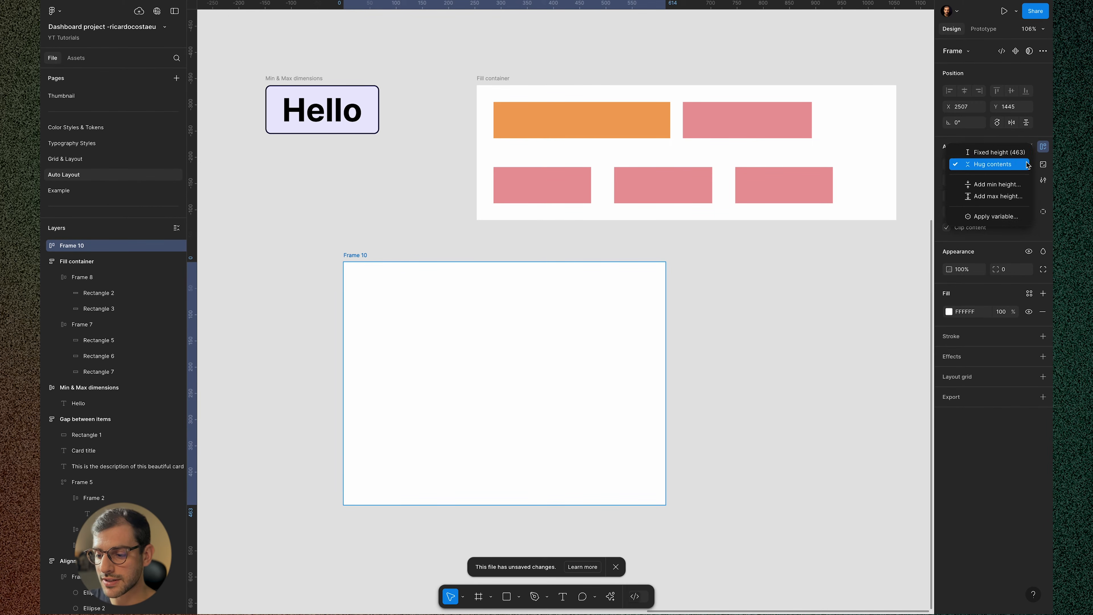
click(992, 153)
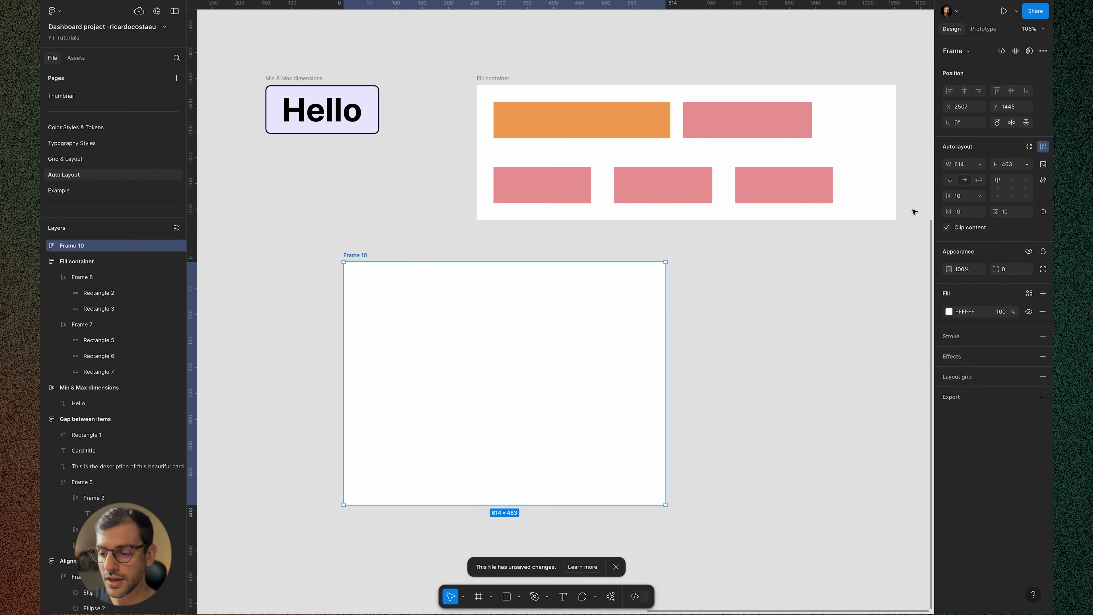
click(966, 166)
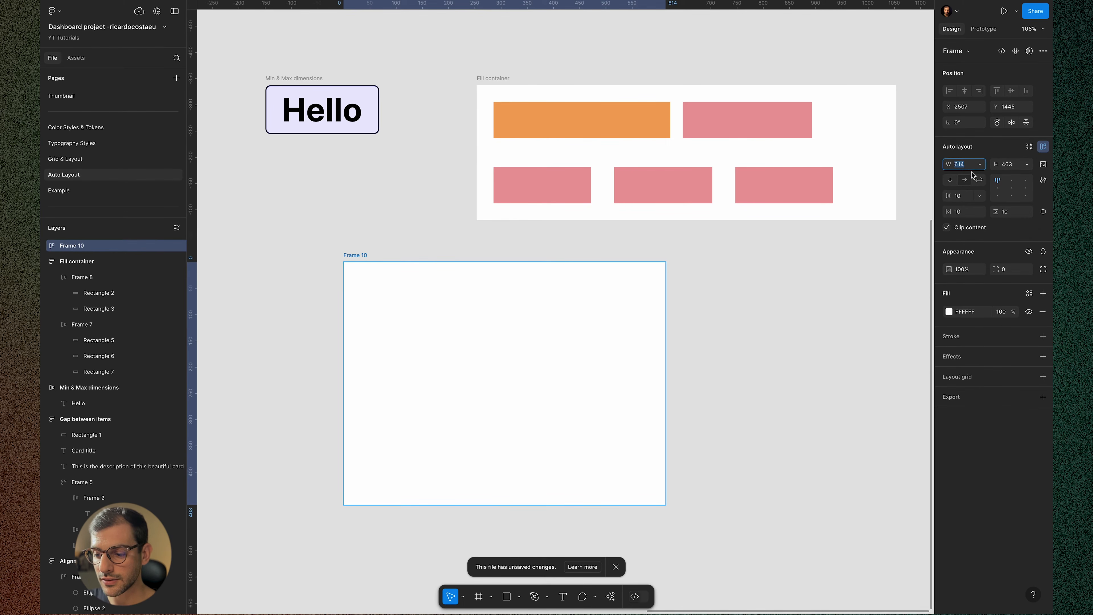
text(300)
key(Tab)
text(3)
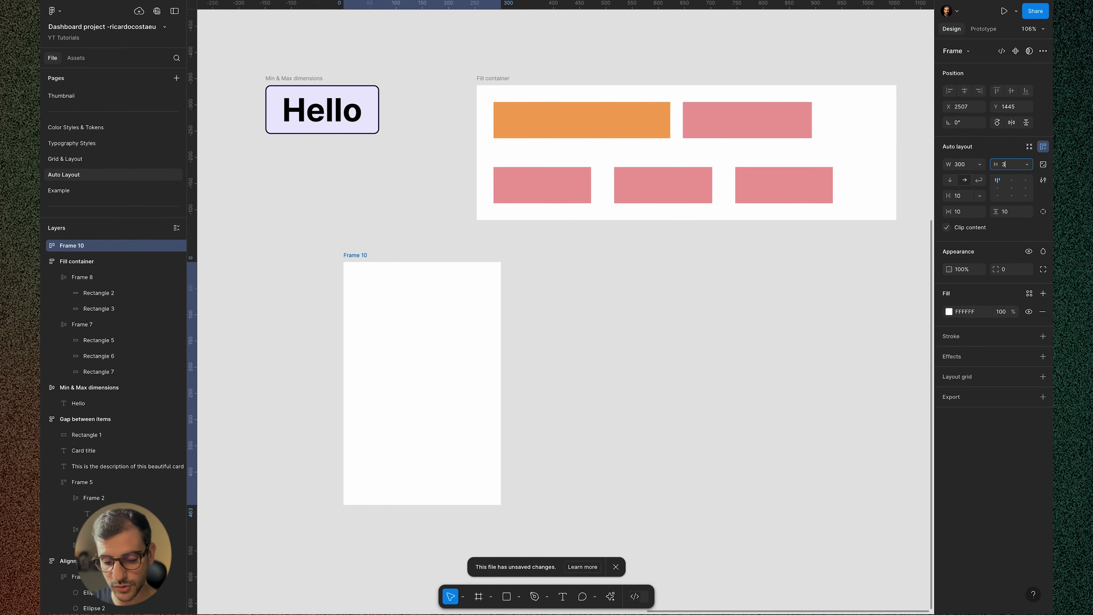
key(Return)
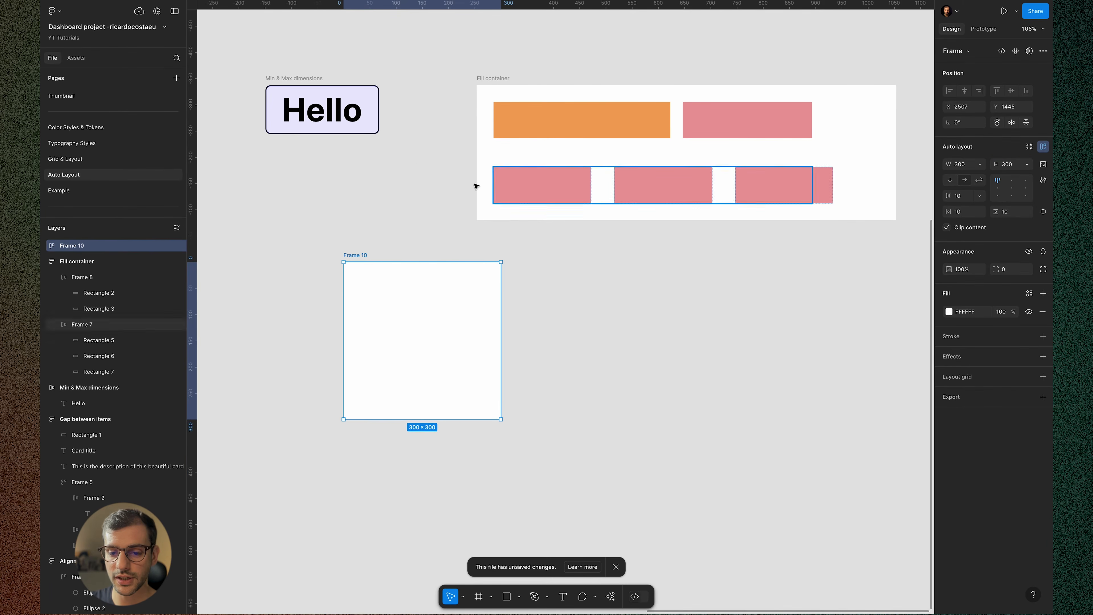
Move the empty square frame down and to the right, to about X 2605, Y 1487
click(370, 224)
drag(369, 255, 422, 277)
click(349, 222)
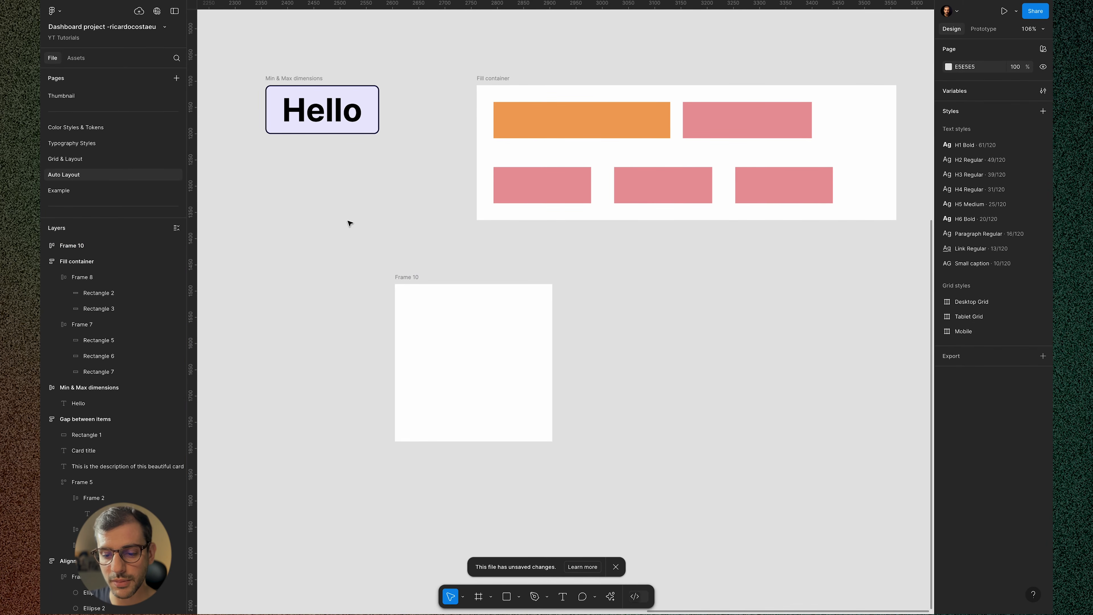
Place a copy of the Hello box inside the square frame and widen the copy to about 520
click(304, 80)
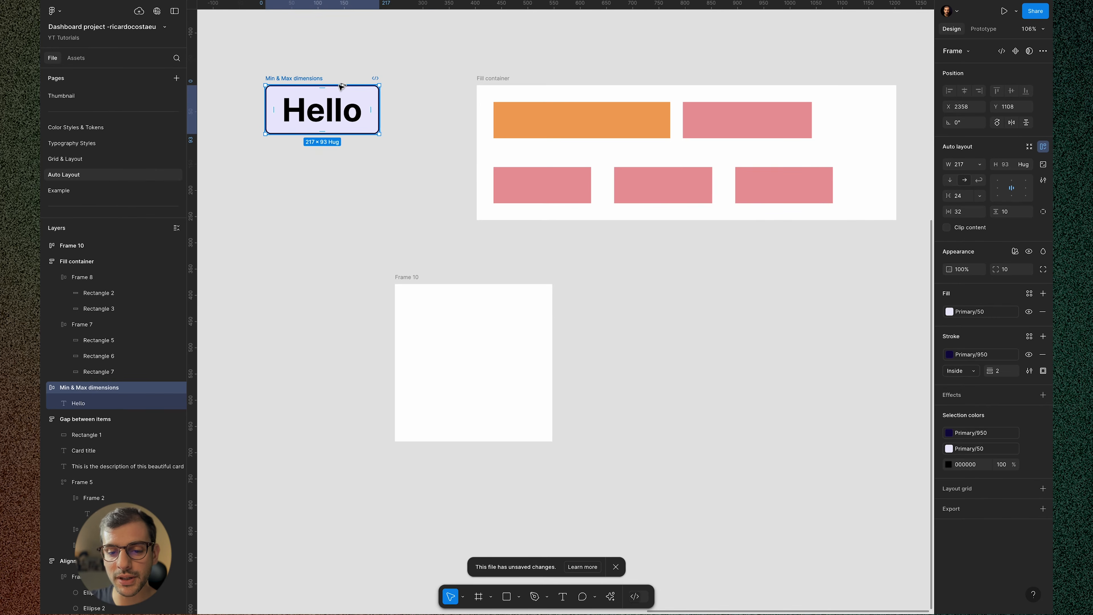
drag(304, 81, 463, 306)
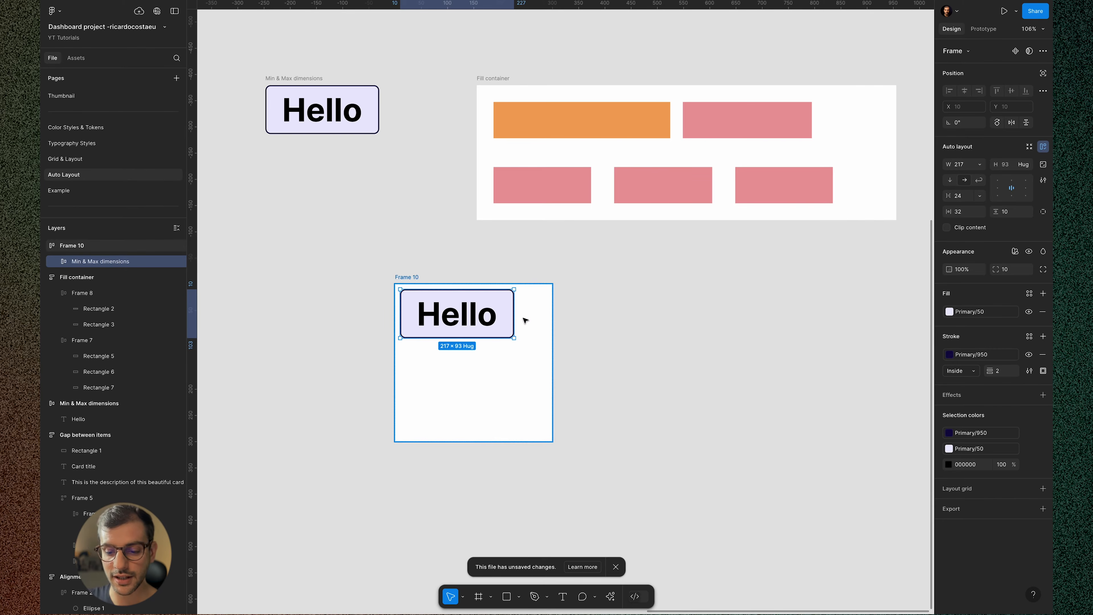
drag(515, 315, 673, 318)
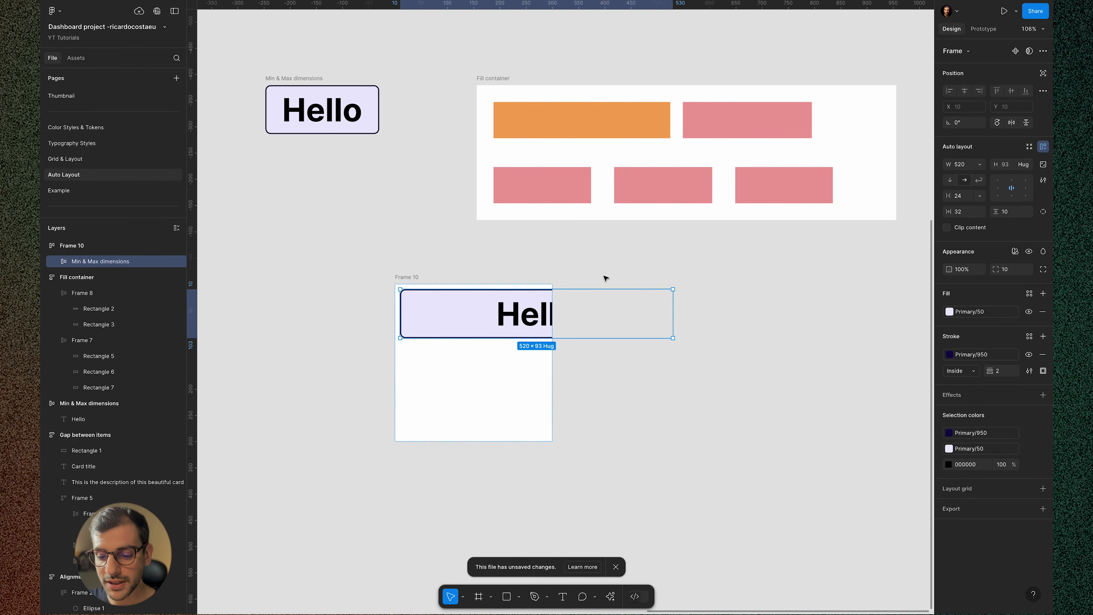
Change the width behaviour of the frame around the Hello copy to Hug contents
click(411, 279)
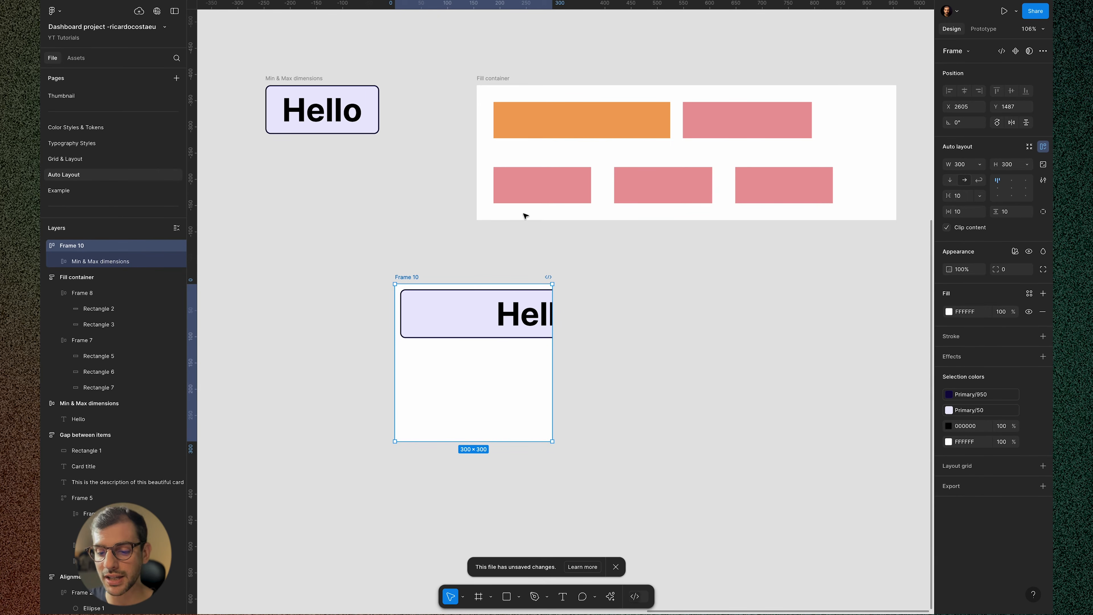
click(981, 164)
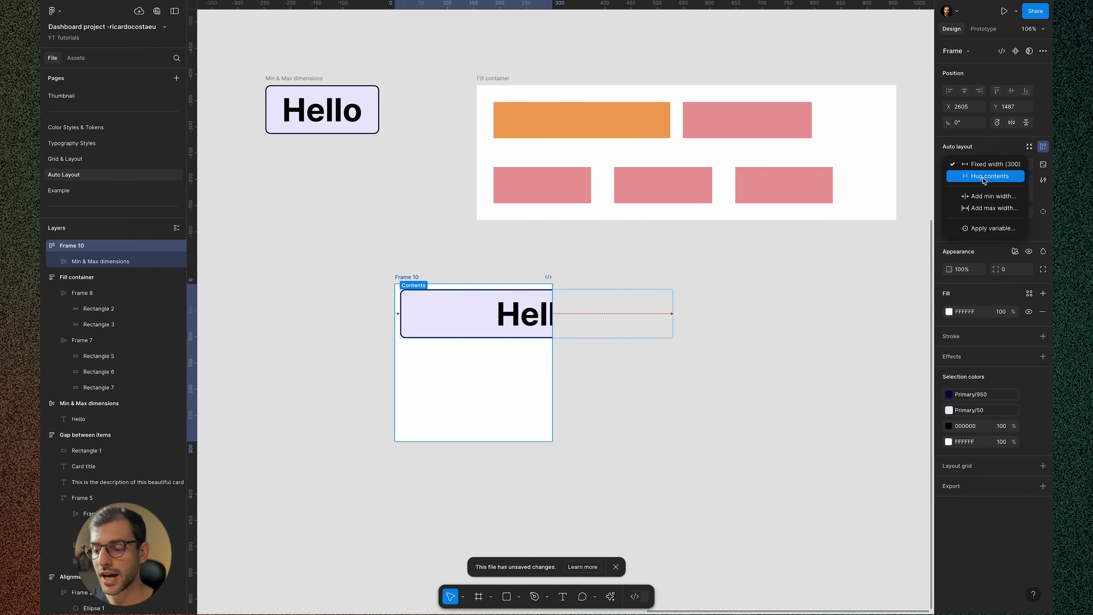
click(984, 176)
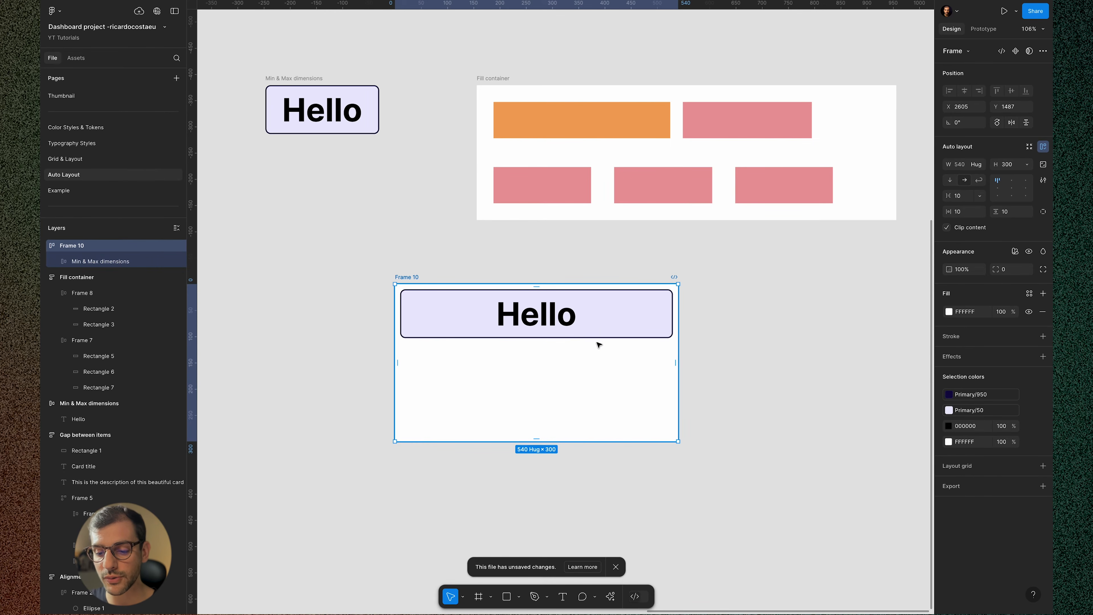
Widen the Hello box inside the hugging frame to about 540
click(670, 319)
mouse_move(671, 320)
mouse_down()
mouse_move(544, 320)
mouse_move(874, 310)
mouse_move(681, 320)
mouse_up()
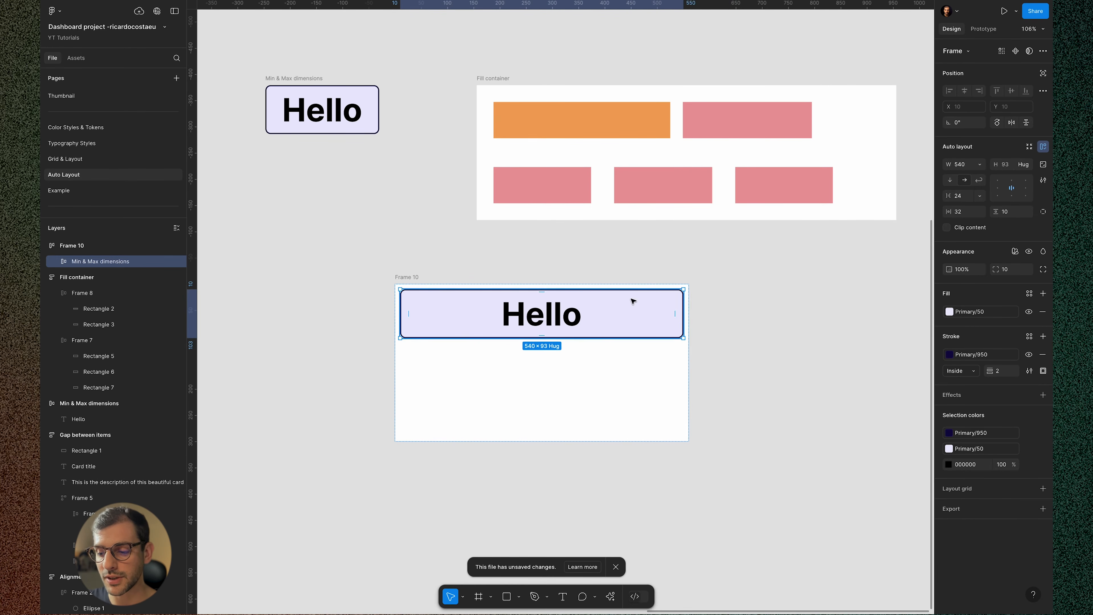
key(Escape)
Change the height behaviour of the frame around the Hello copy to Hug contents
click(413, 278)
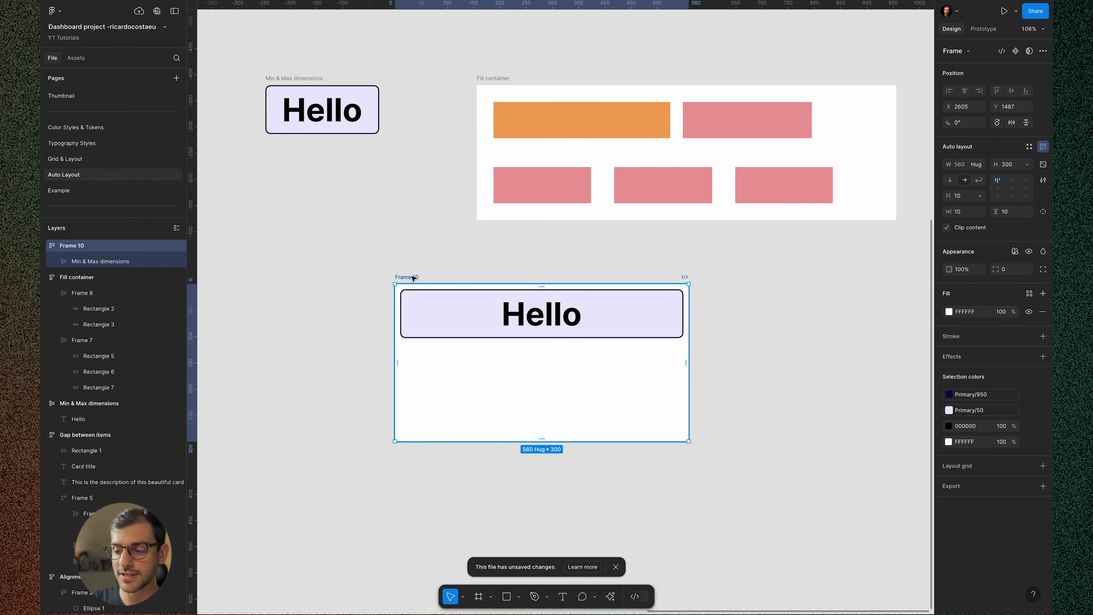
click(1027, 165)
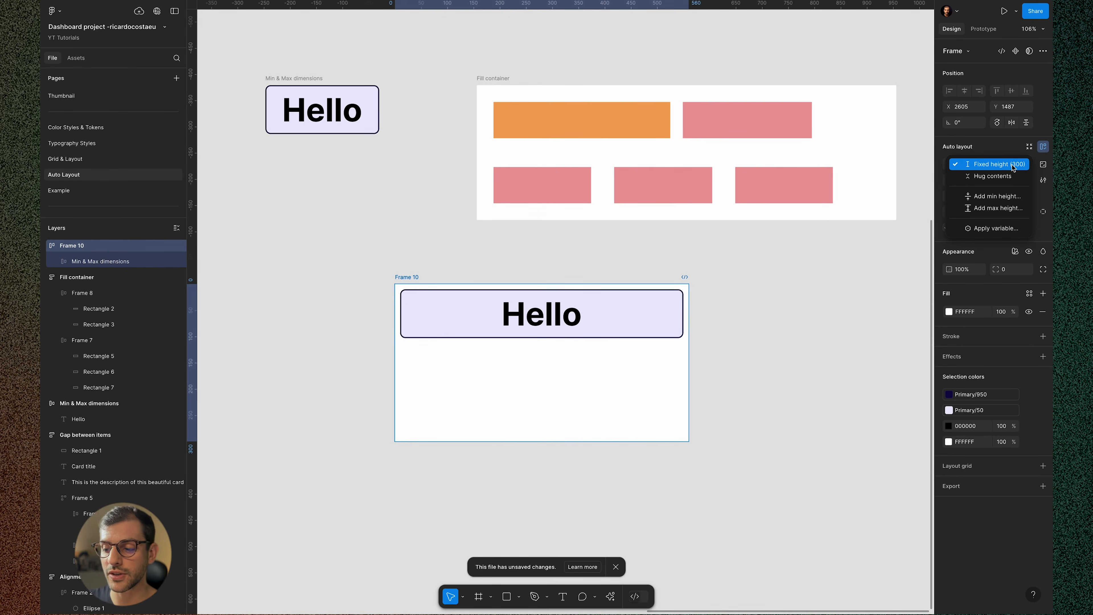
click(1008, 179)
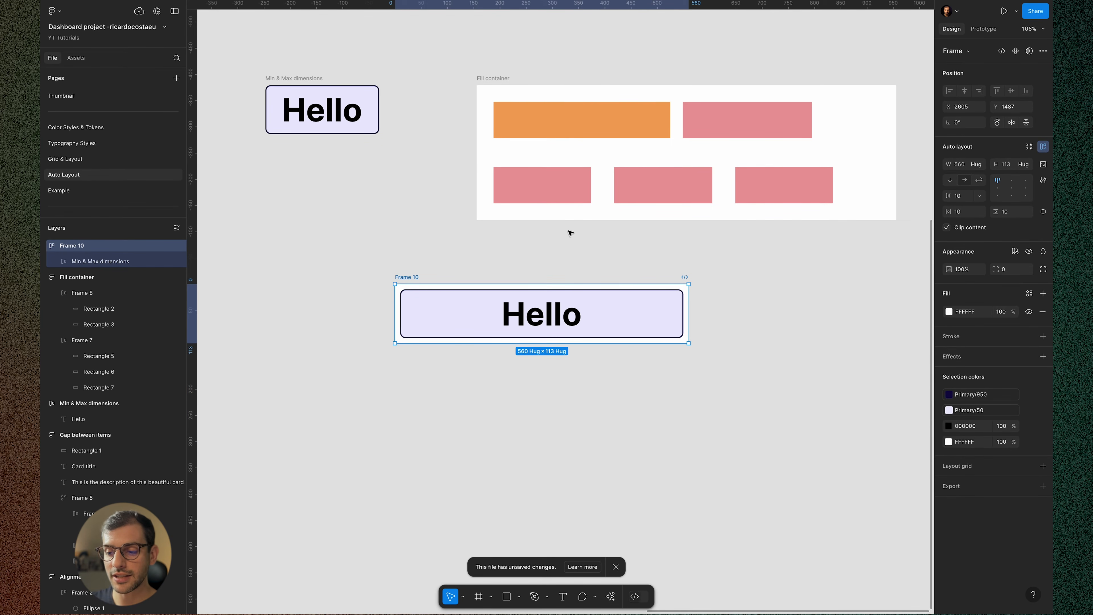
Place a second copy of the original Hello box in the hugging frame, before the wide Hello box
click(307, 81)
drag(307, 82, 430, 363)
click(467, 431)
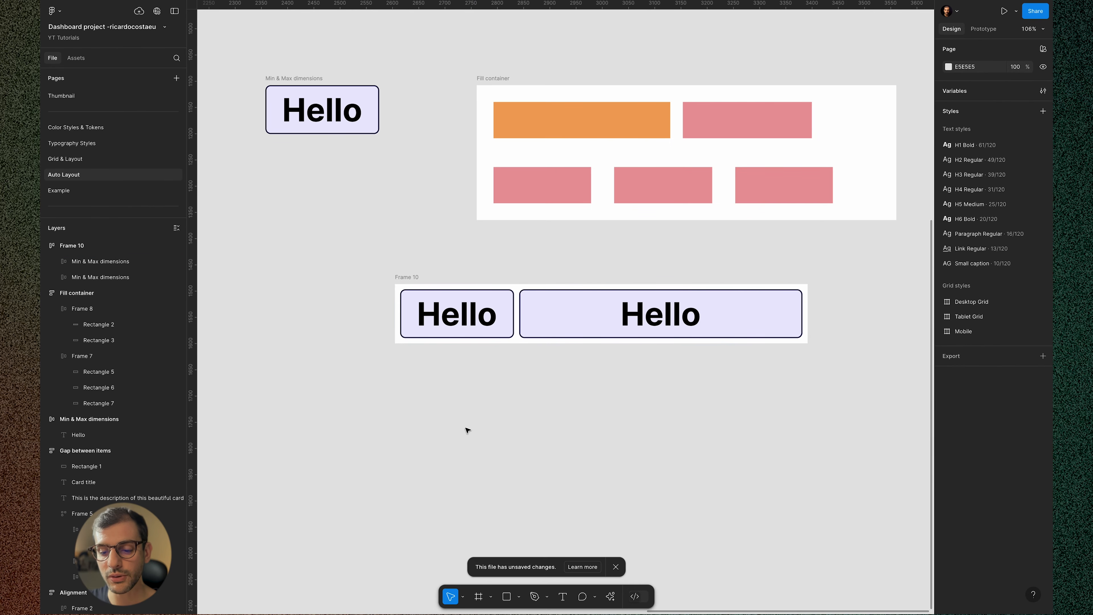
Widen the narrower Hello box inside the hugging frame
click(417, 278)
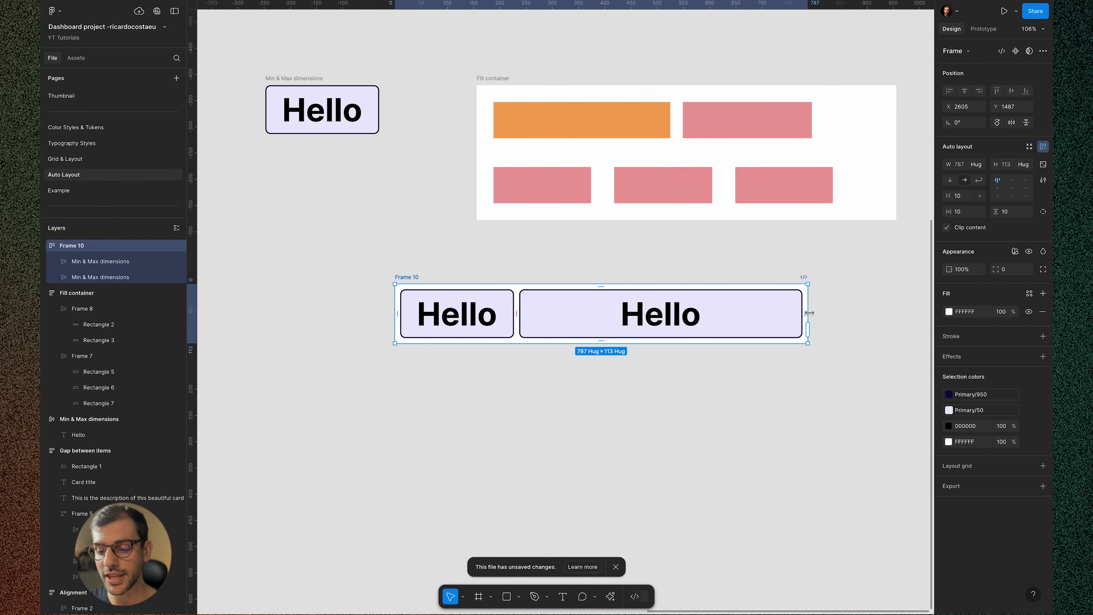
click(482, 303)
drag(515, 317, 544, 324)
Delete the test frame together with its two Hello boxes
click(398, 244)
click(405, 277)
key(Delete)
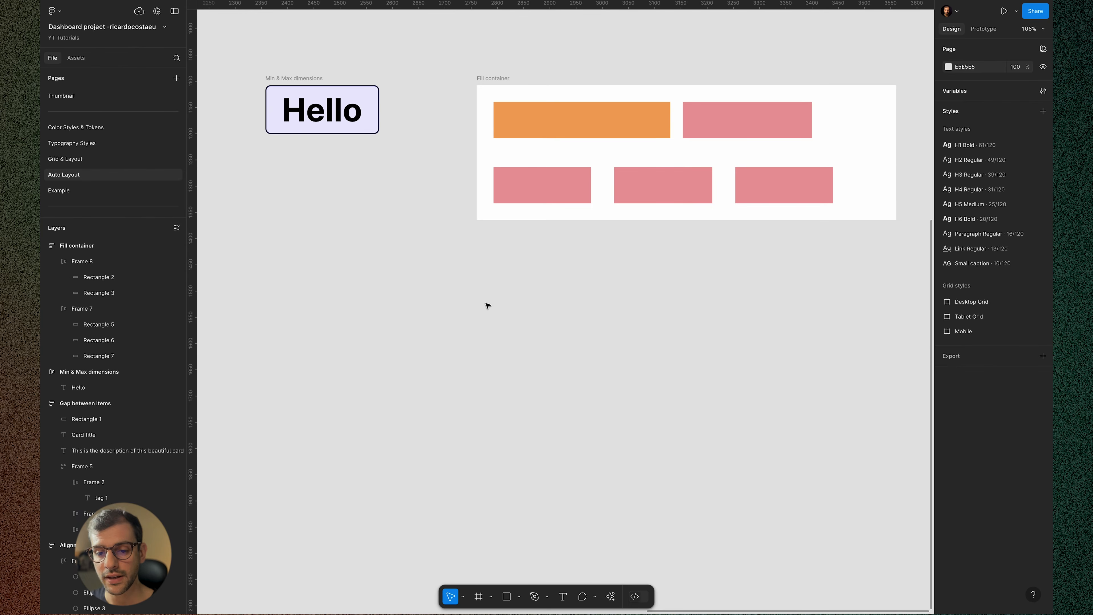
Append trial letters such as "ahhhhh" to the Hello text in the Min & Max dimensions frame and restore it to Hello
click(331, 115)
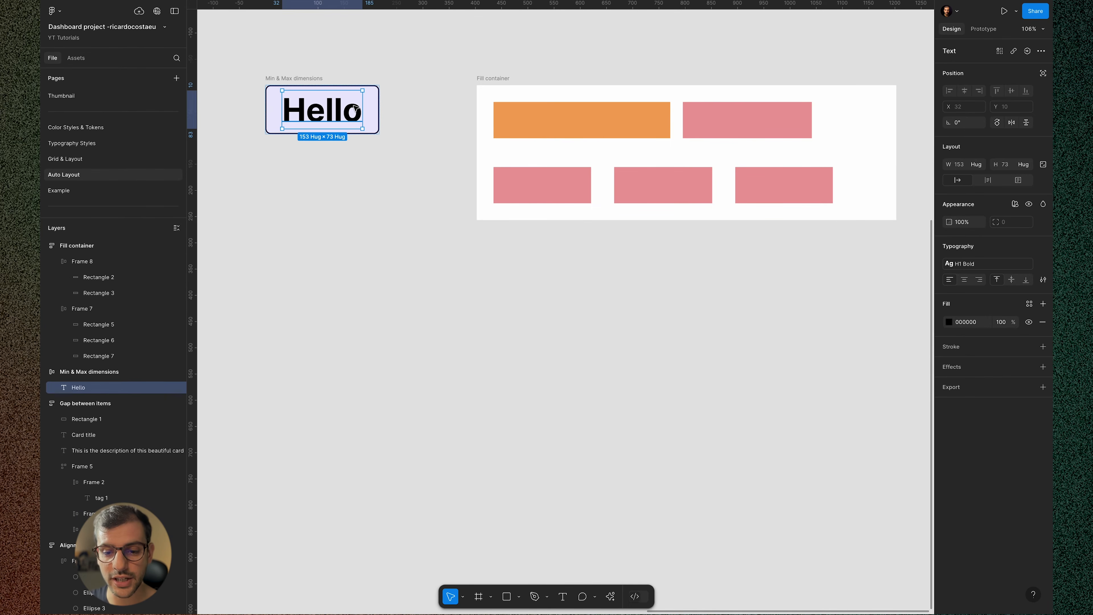
double_click(356, 108)
key(Right)
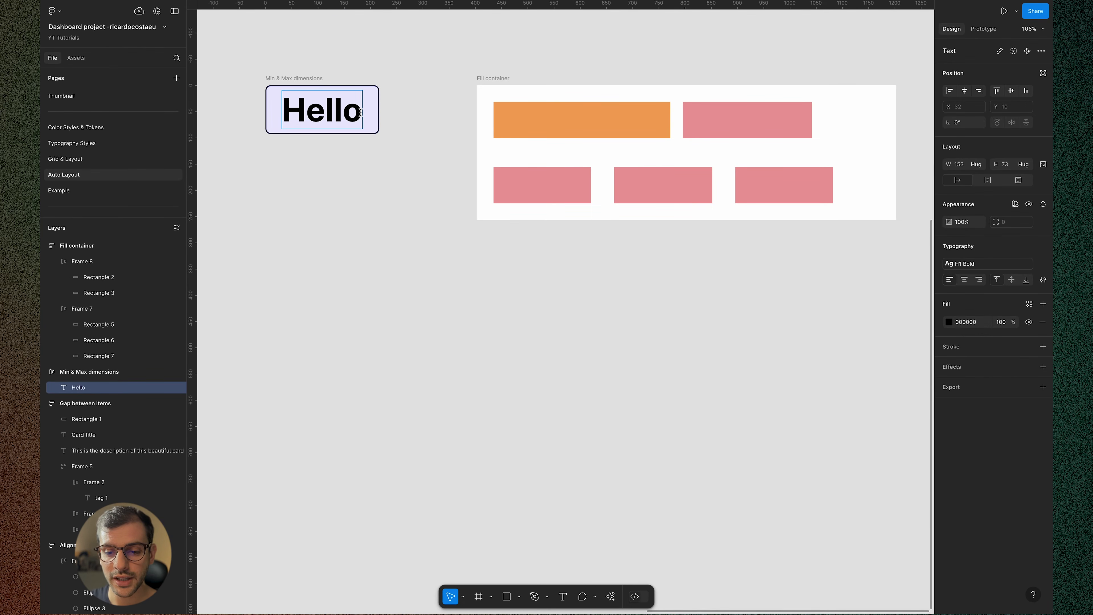
text(ahhhhh)
key(BackSpace)
key(BackSpace)
key(BackSpace)
key(BackSpace)
key(BackSpace)
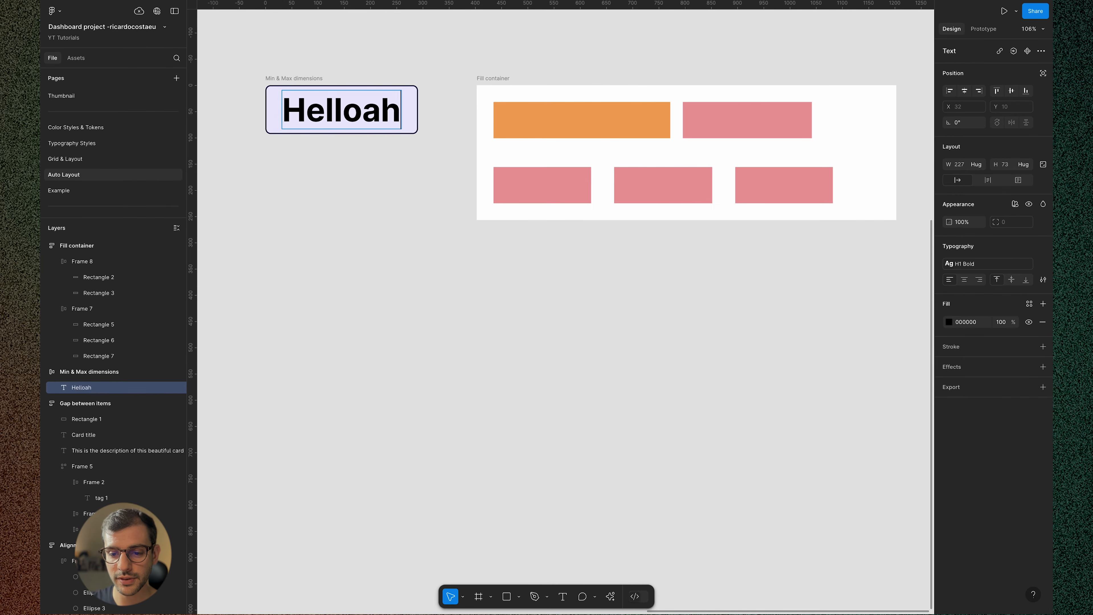
key(BackSpace)
text(asd)
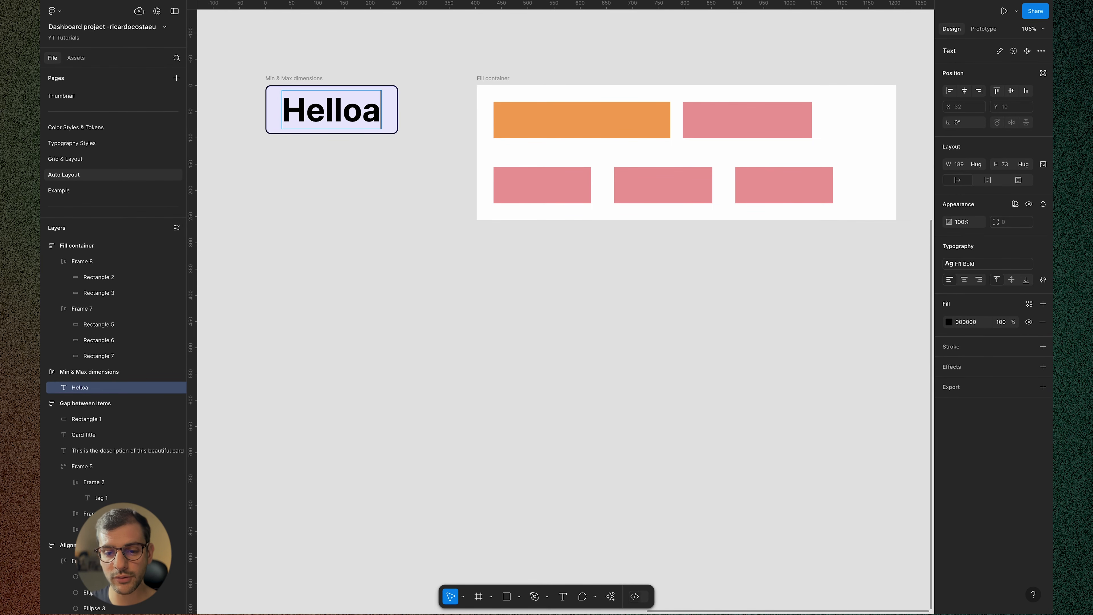
key(BackSpace)
key(BackSpace)
key(BackSpace)
key(Escape)
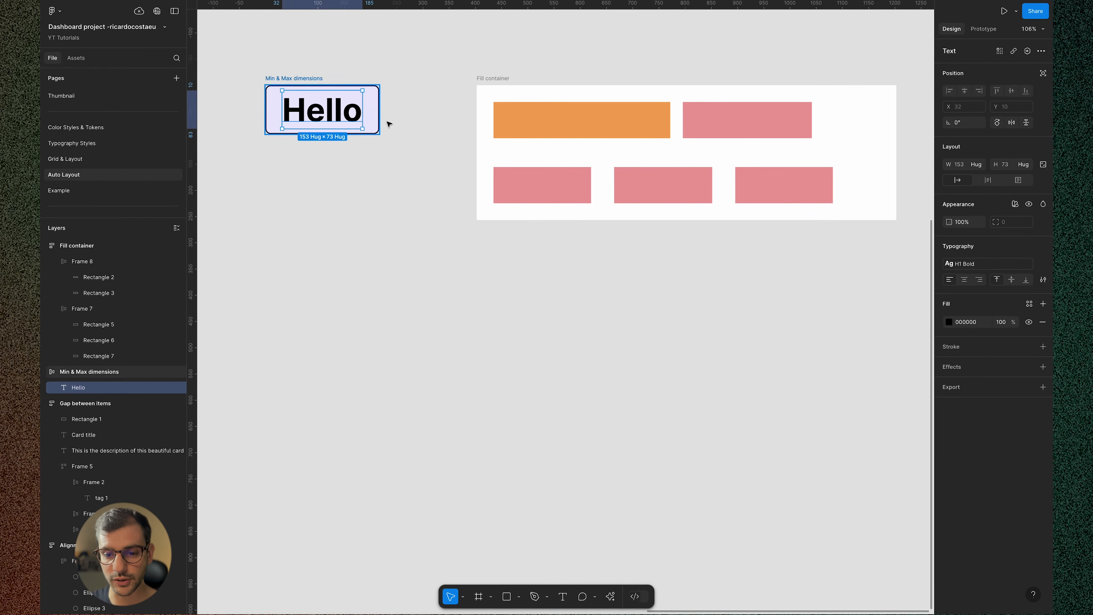
Change the Min & Max dimensions frame's width behaviour to Fixed width
key(Escape)
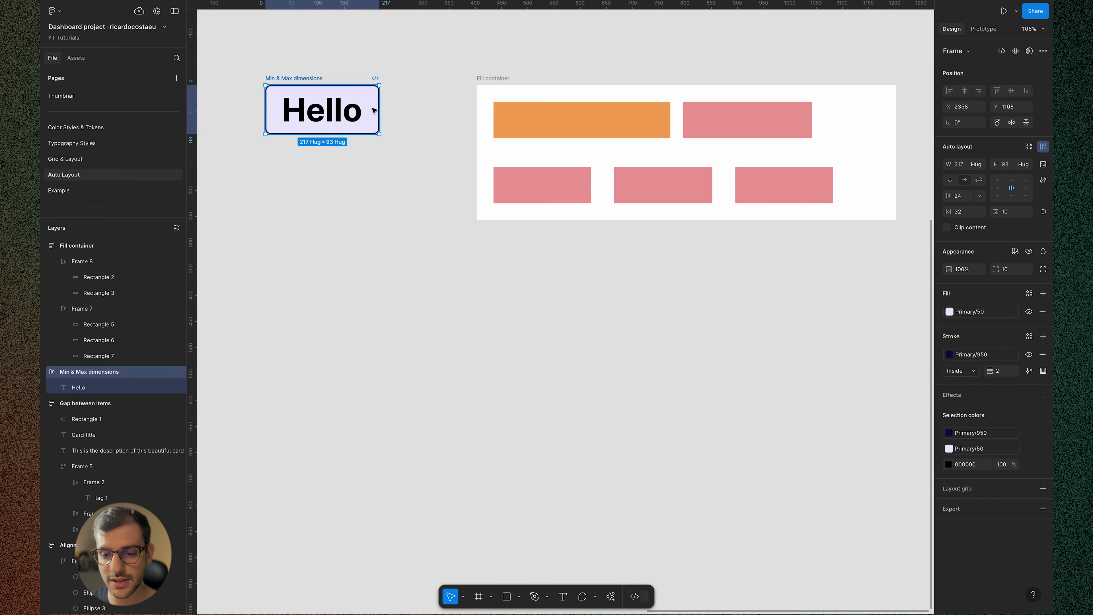
click(979, 166)
click(978, 153)
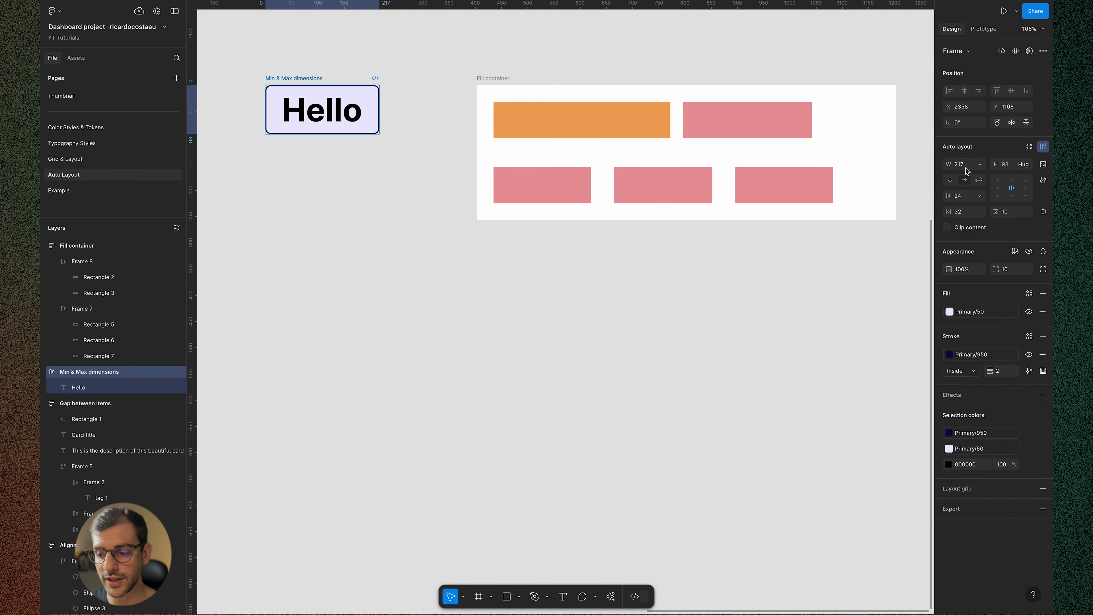
Append "ajjjaaa" to the Hello text inside the fixed-width frame and restore the text to Hello
click(357, 116)
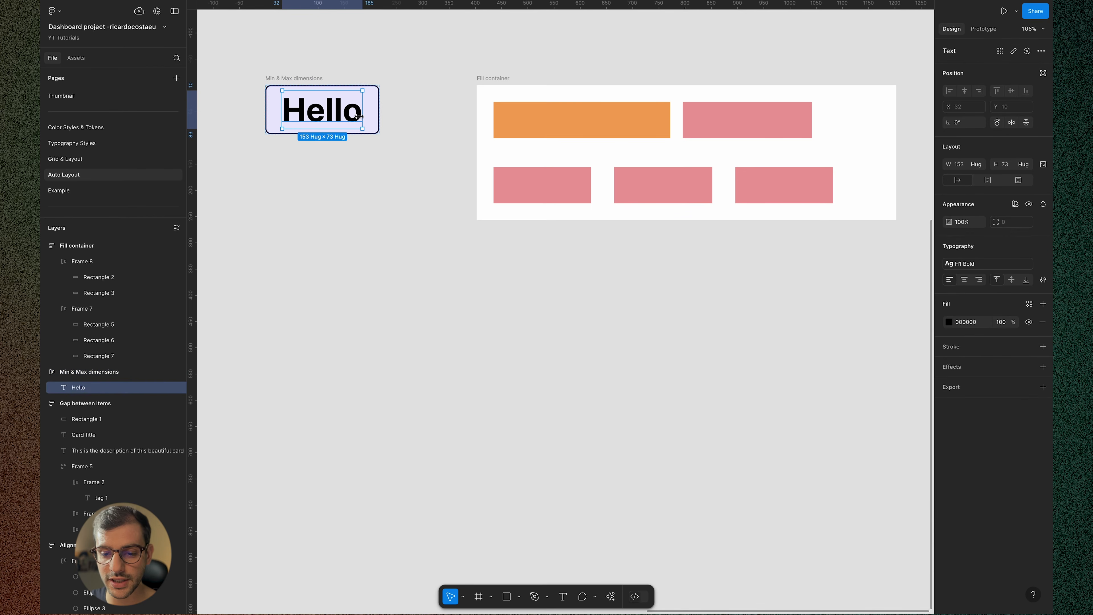
double_click(359, 116)
key(Right)
text(aj)
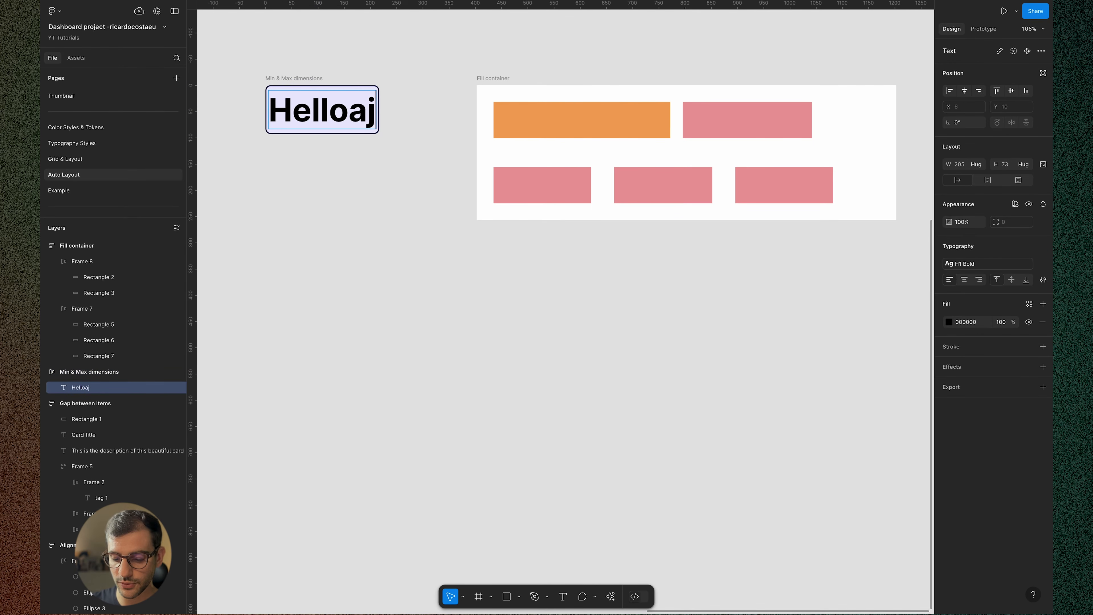
text(jjaaa)
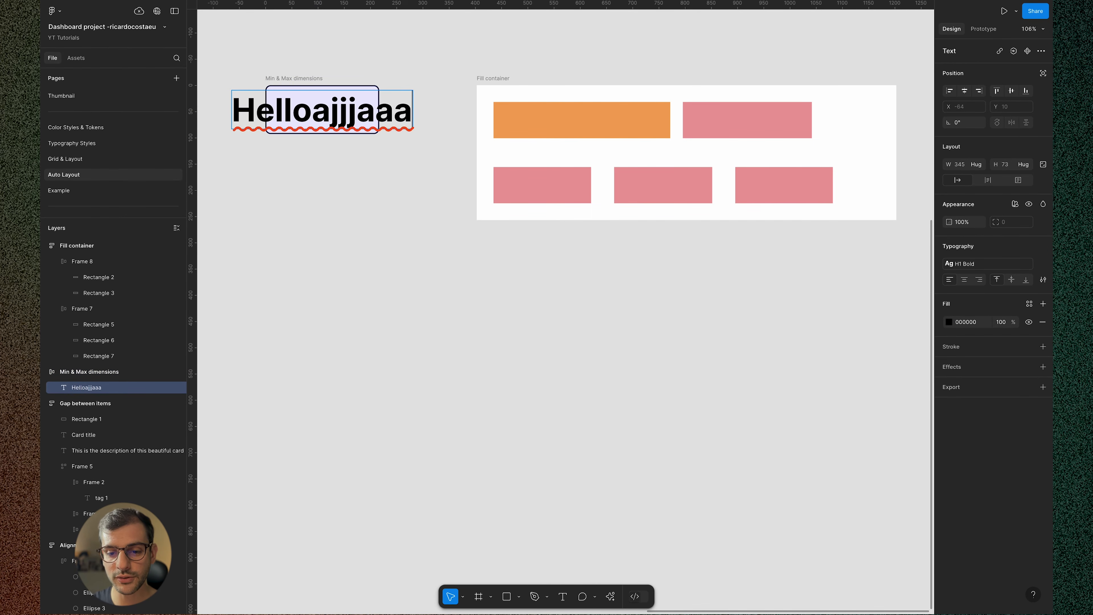
key(BackSpace)
key(BackSpace)
key(BackSpace)
key(BackSpace)
key(BackSpace)
key(BackSpace)
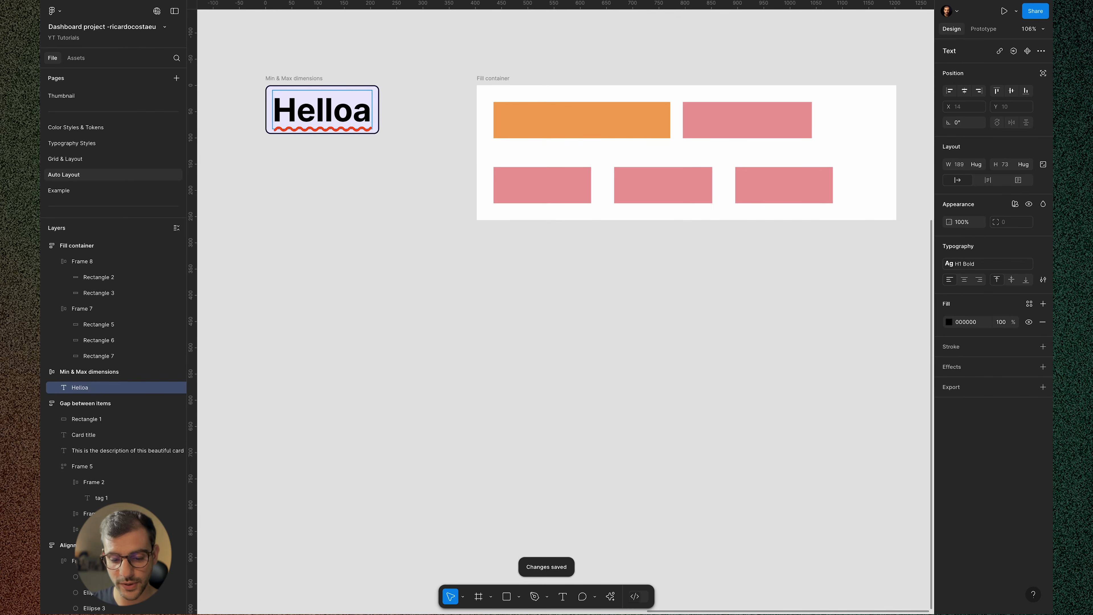
key(BackSpace)
key(Escape)
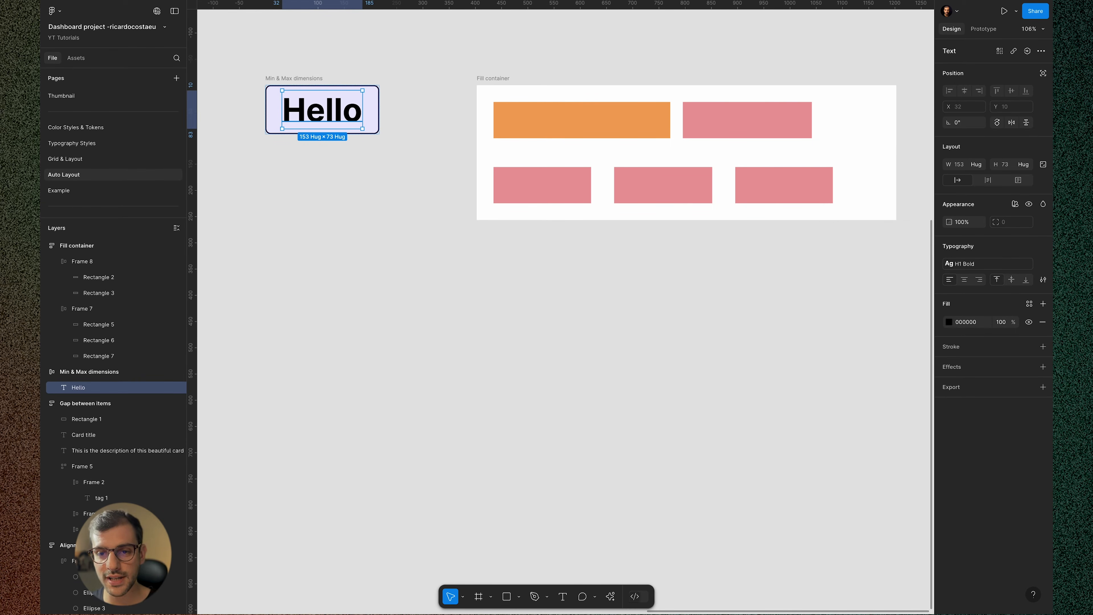
Add a minimum width of 300 to the Min & Max dimensions frame
click(276, 141)
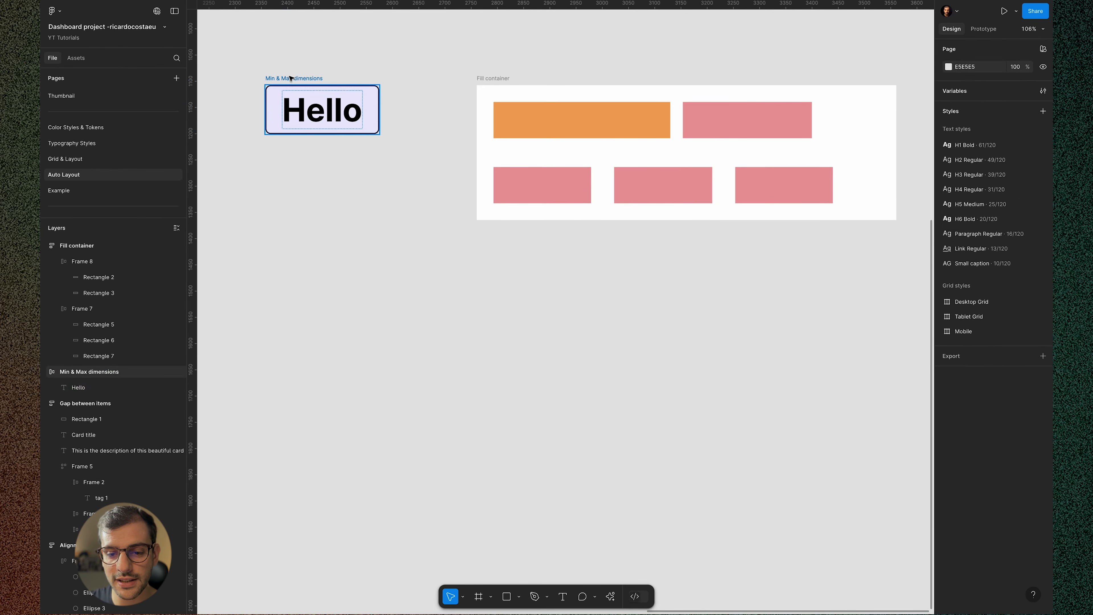
click(310, 79)
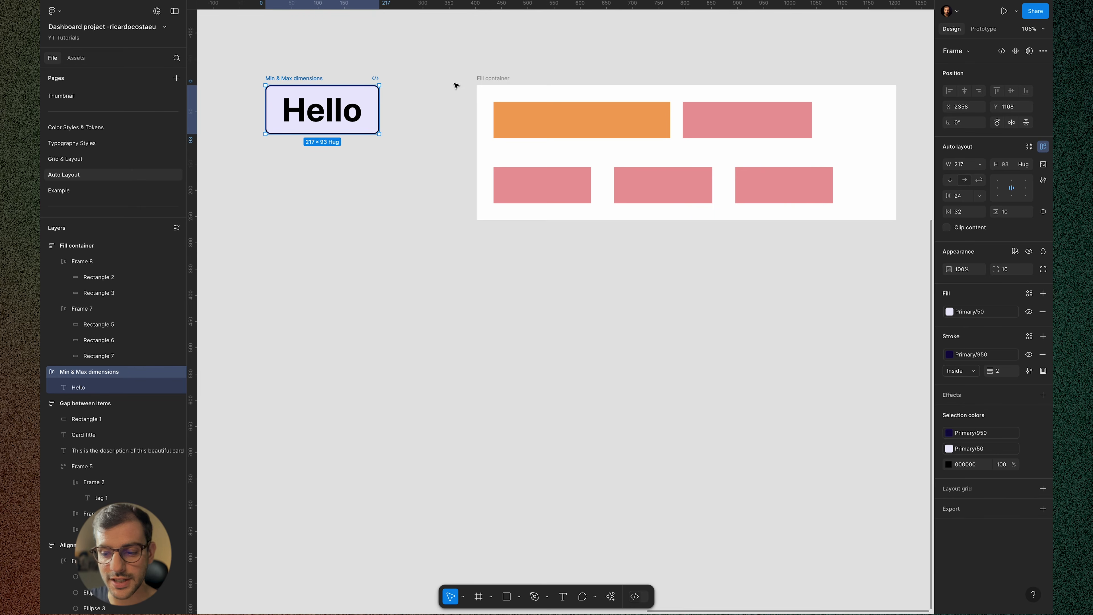
click(981, 167)
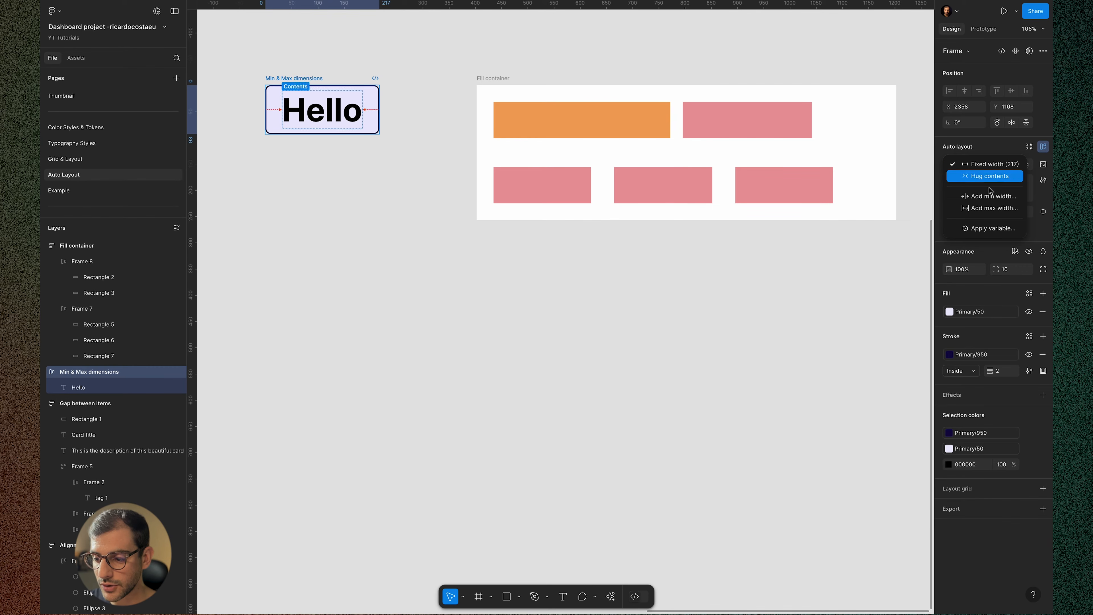
click(1003, 197)
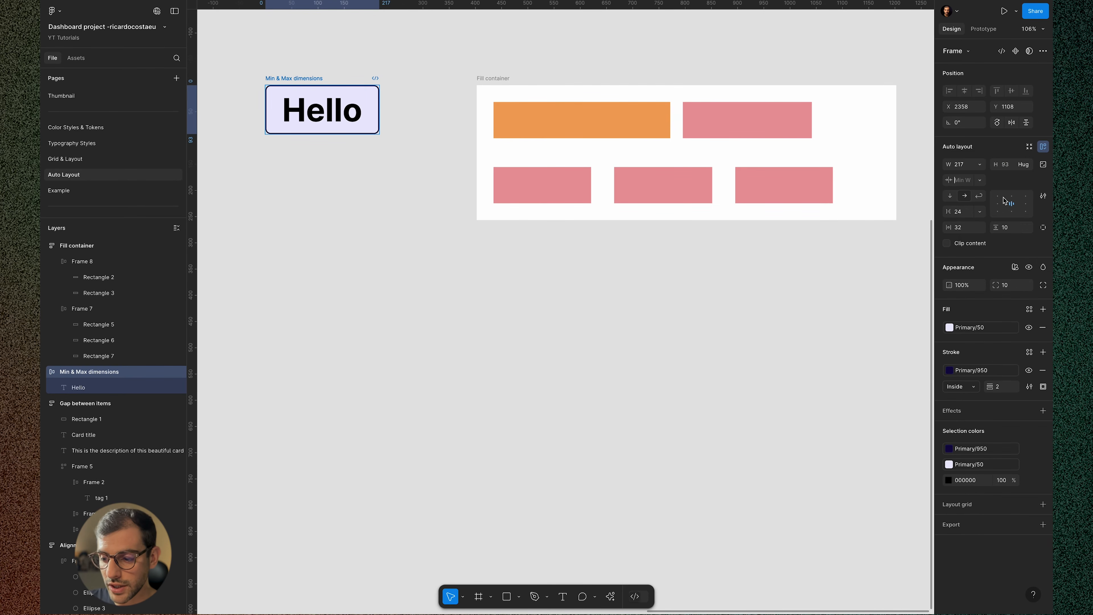
text(300)
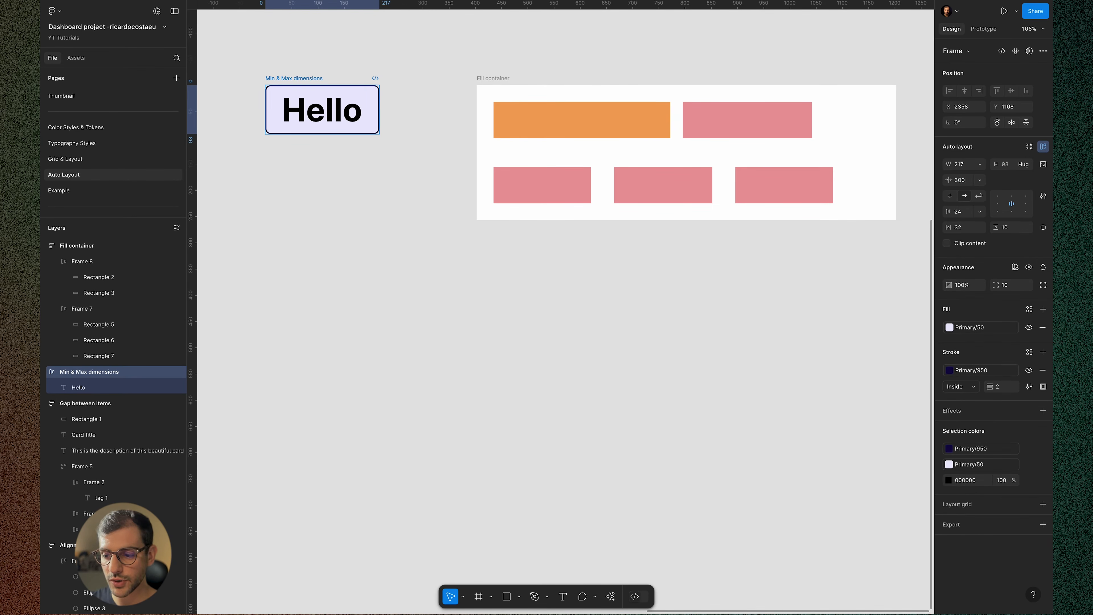
key(Return)
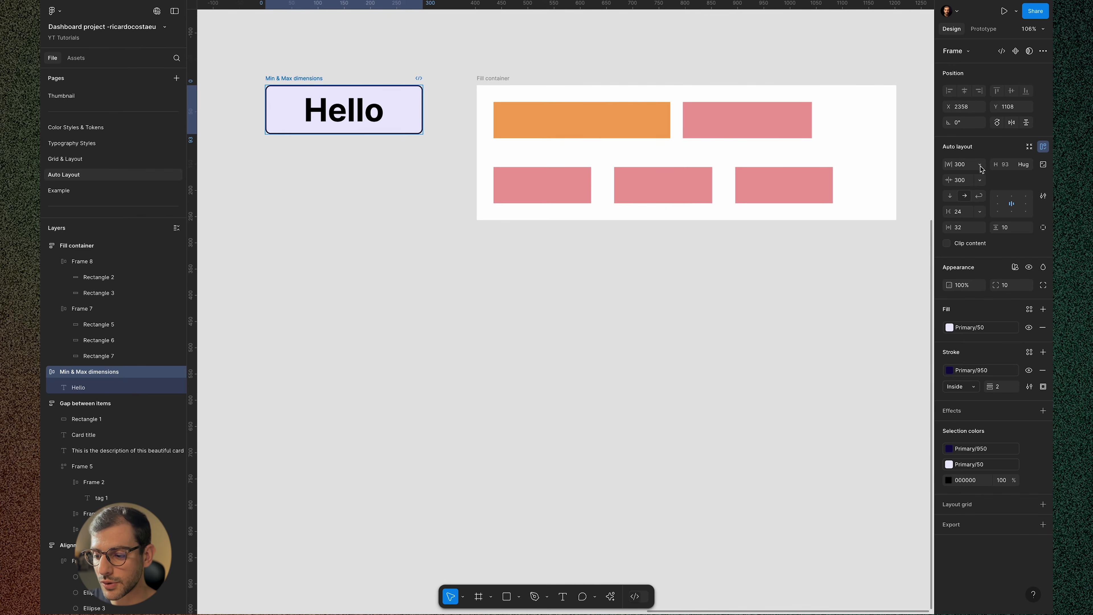
Add a maximum width of 500 to the Min & Max dimensions frame
click(980, 182)
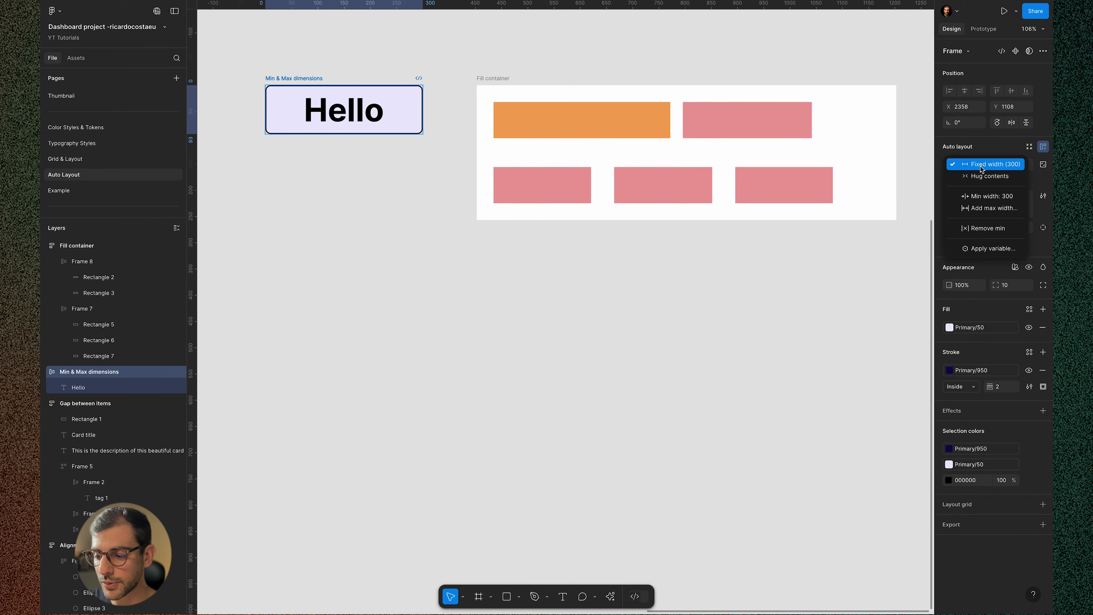
click(985, 208)
text(500)
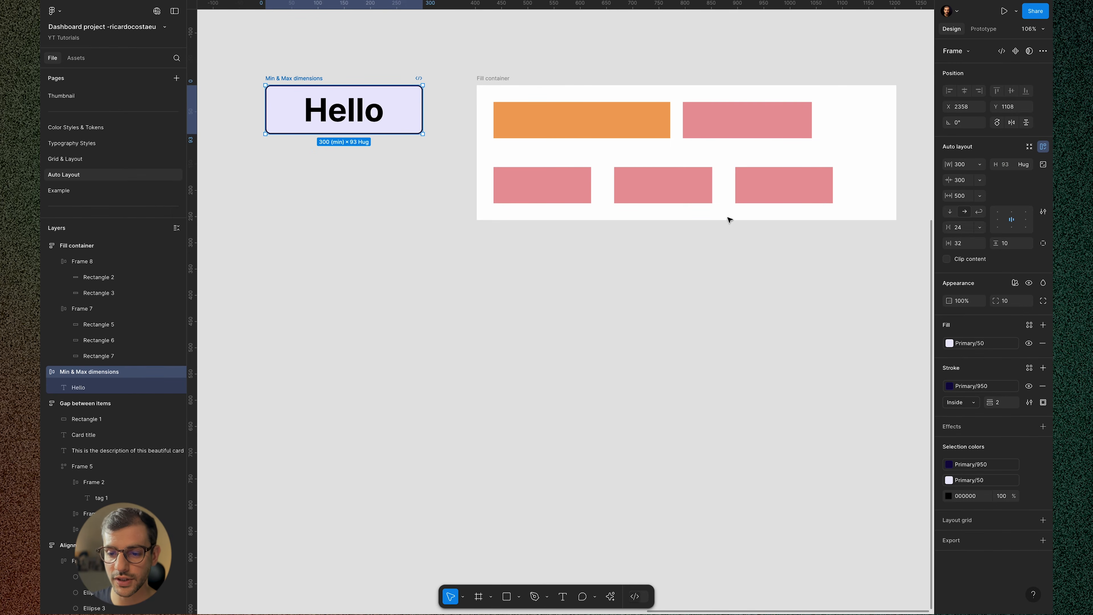
Move the Min & Max dimensions frame down to about X 2368, Y 1483 and stretch it to its maximum width of 500
drag(304, 85, 324, 314)
key(ctrl+z)
click(981, 197)
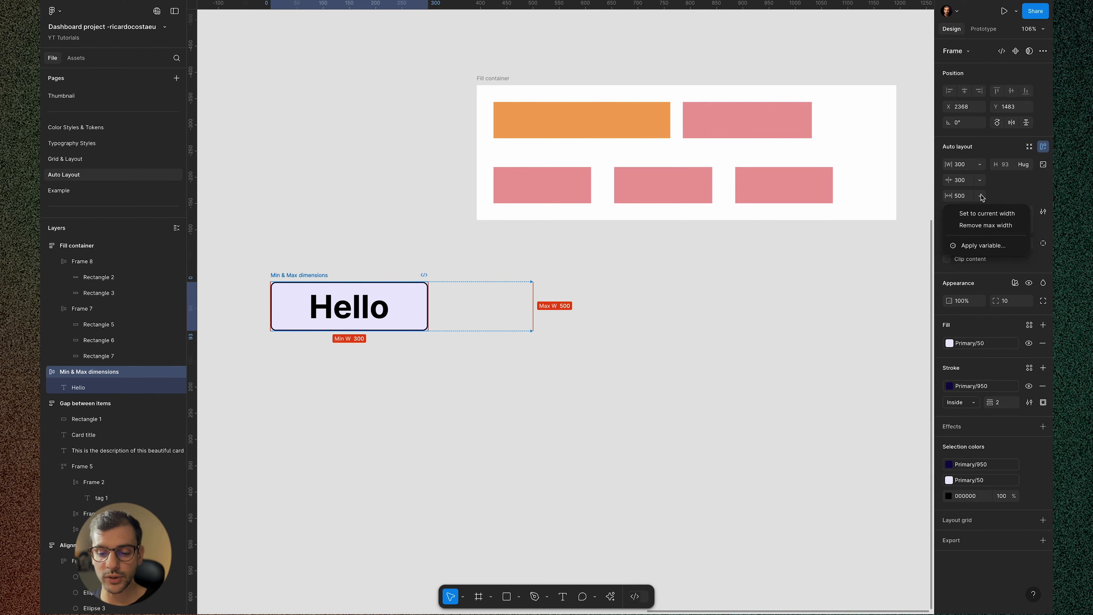
click(737, 374)
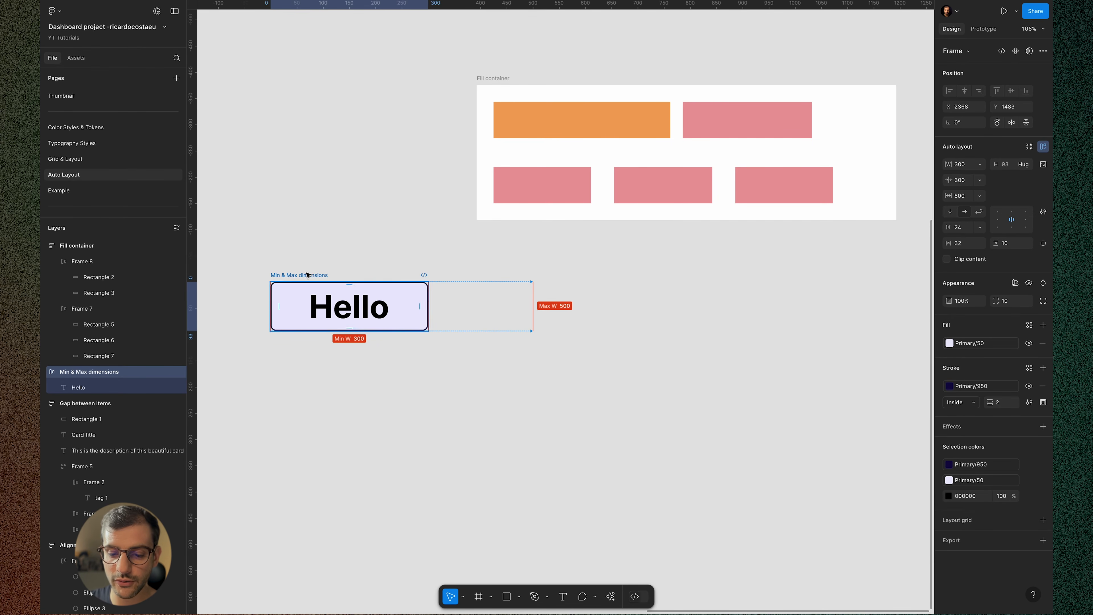
drag(428, 311, 669, 354)
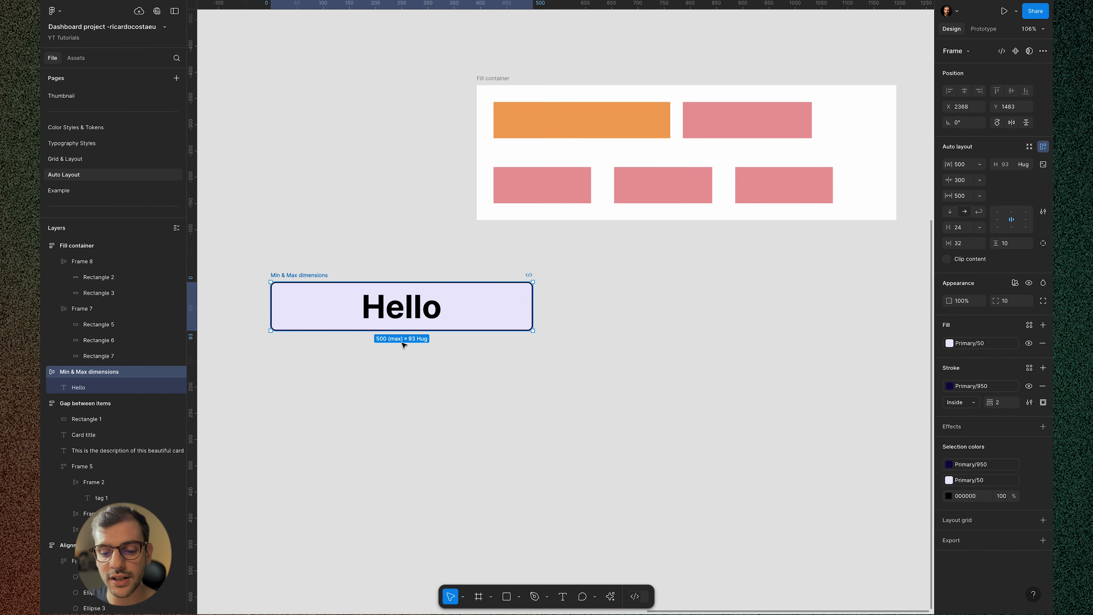
Extend the Hello text in the Min & Max dimensions frame to read "Hello thanks for watching"
double_click(439, 310)
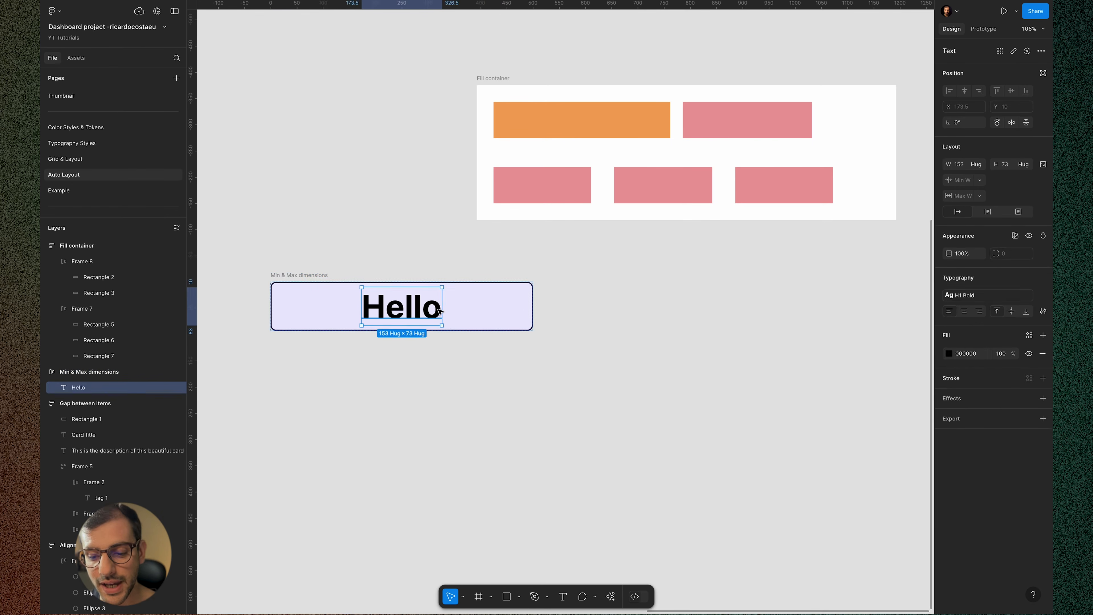
key(Right)
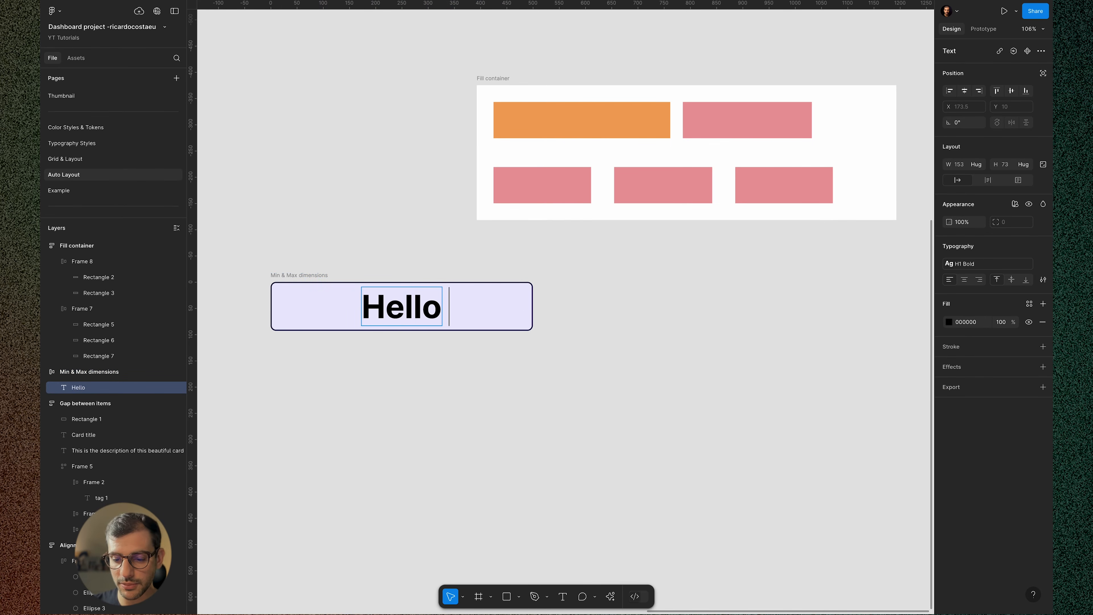
text(this)
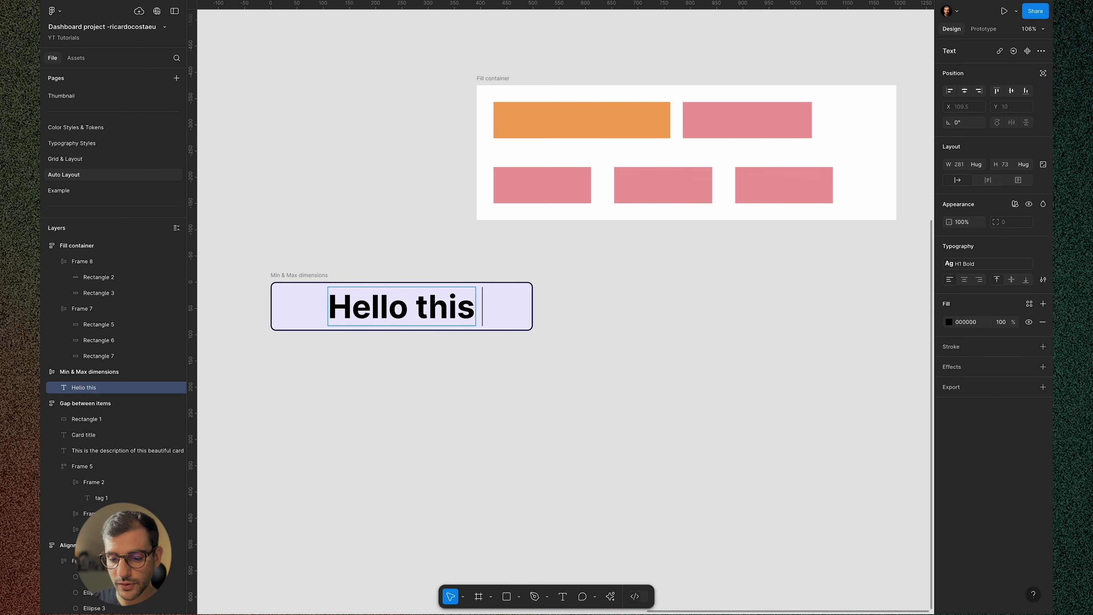
key(BackSpace)
key(BackSpace)
key(BackSpace)
text(han)
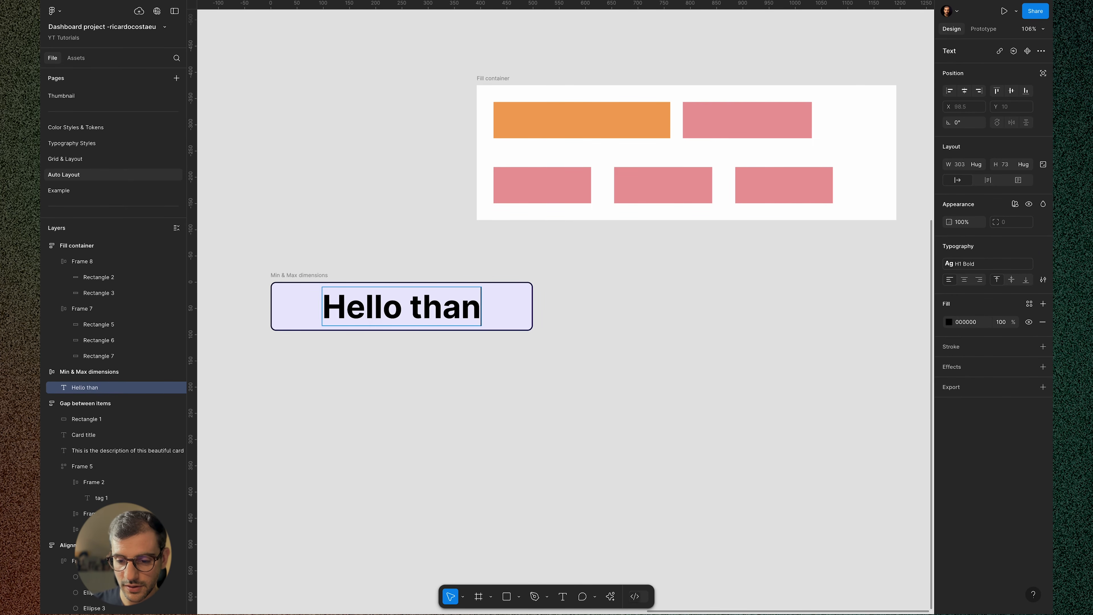
text(ks for watc)
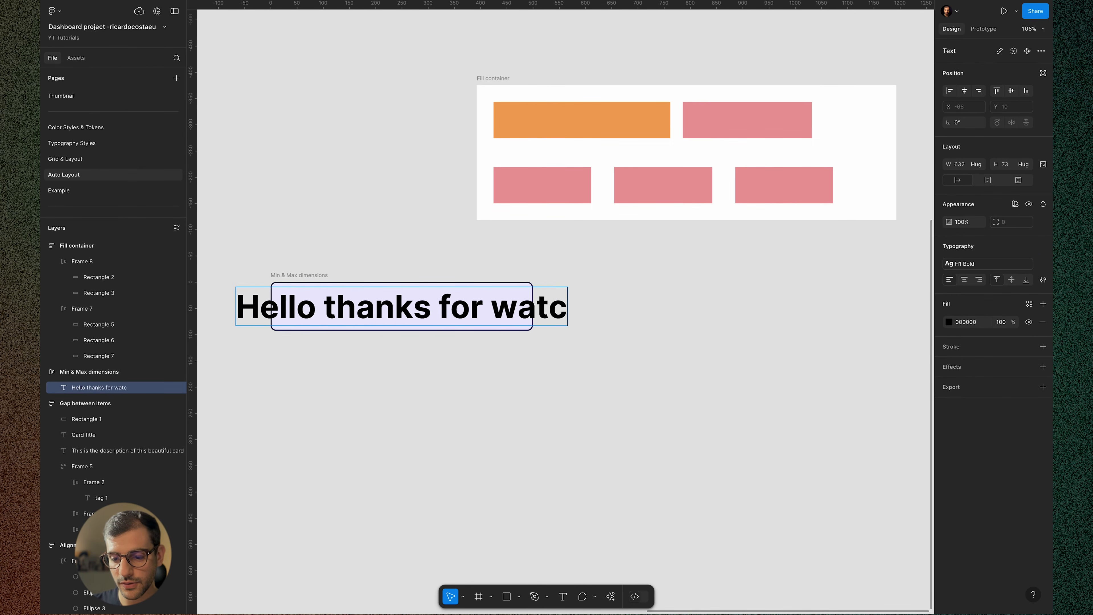
text(hing)
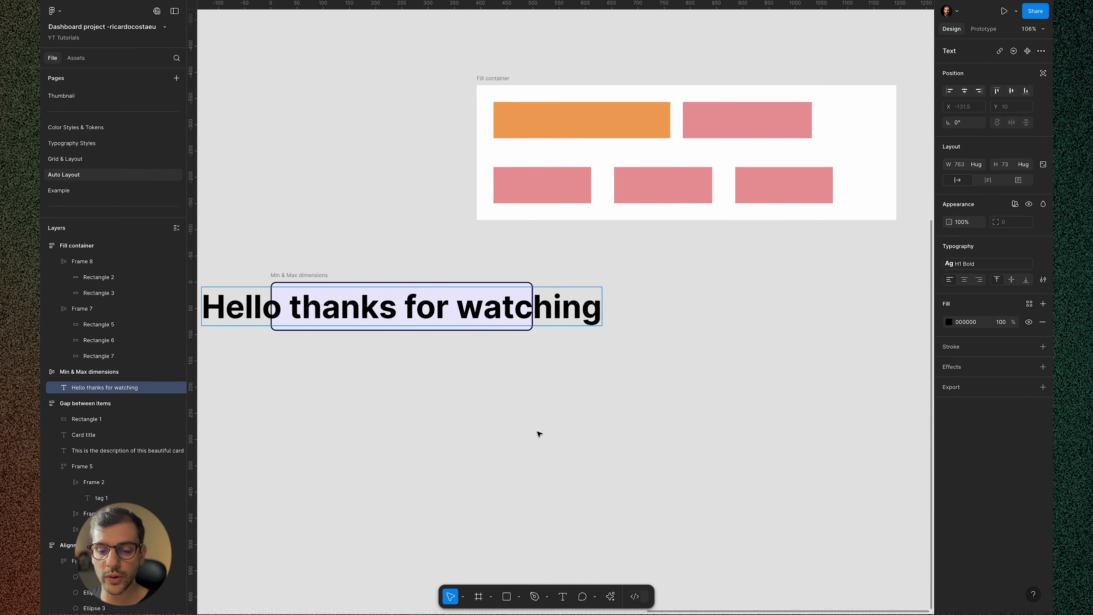
key(Escape)
Change the Min & Max dimensions frame's width behaviour to Hug contents
click(375, 276)
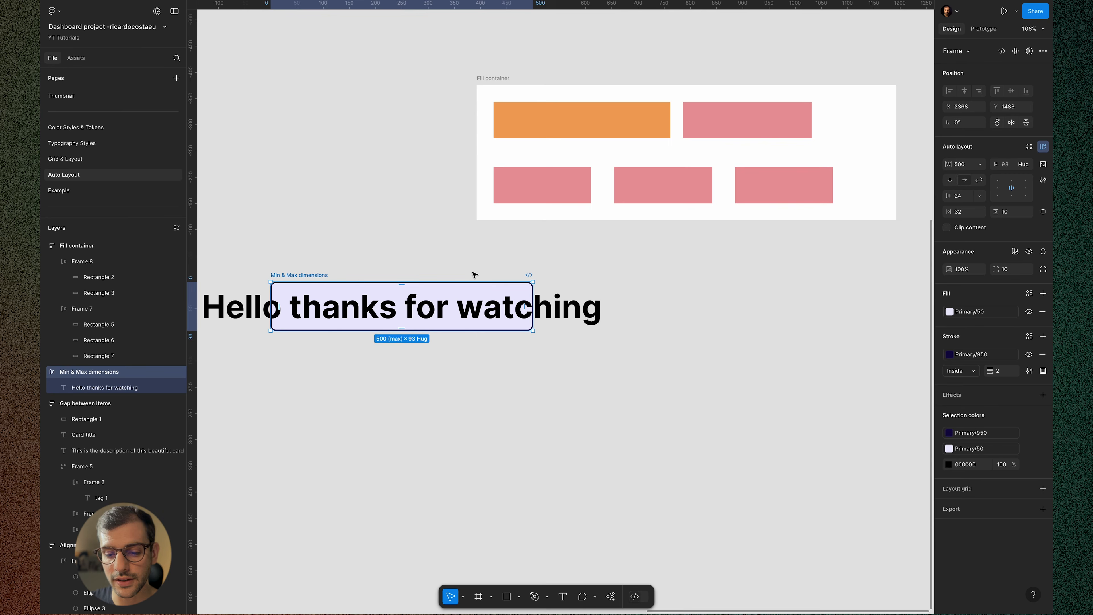
click(979, 169)
click(990, 176)
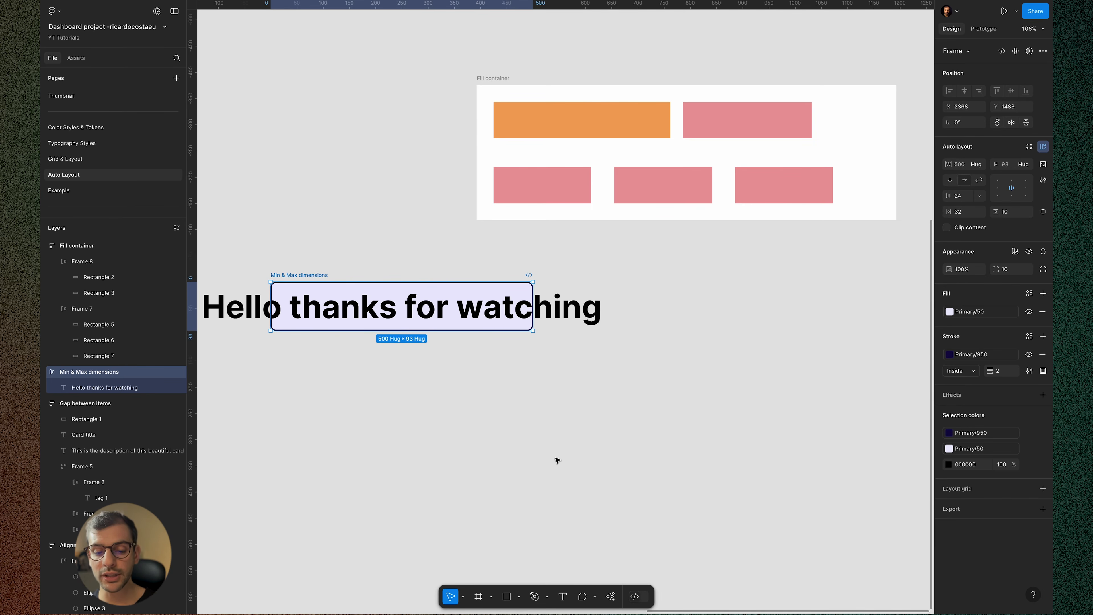
click(557, 460)
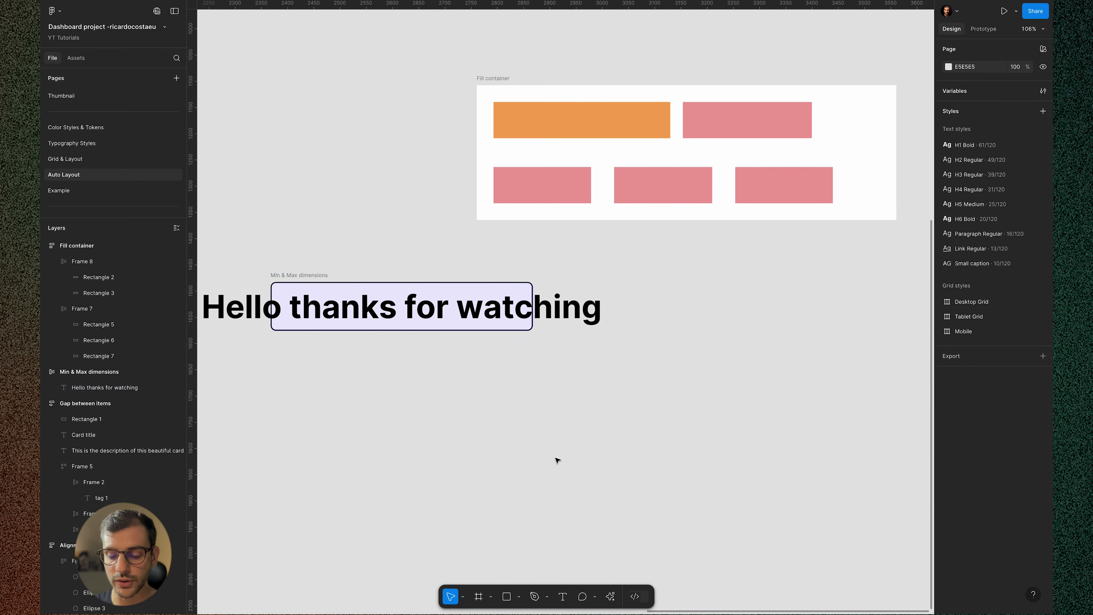
Examine the auto layout settings of the Fill container frame and its two rows of rectangles
scroll(596, 113, up, 3)
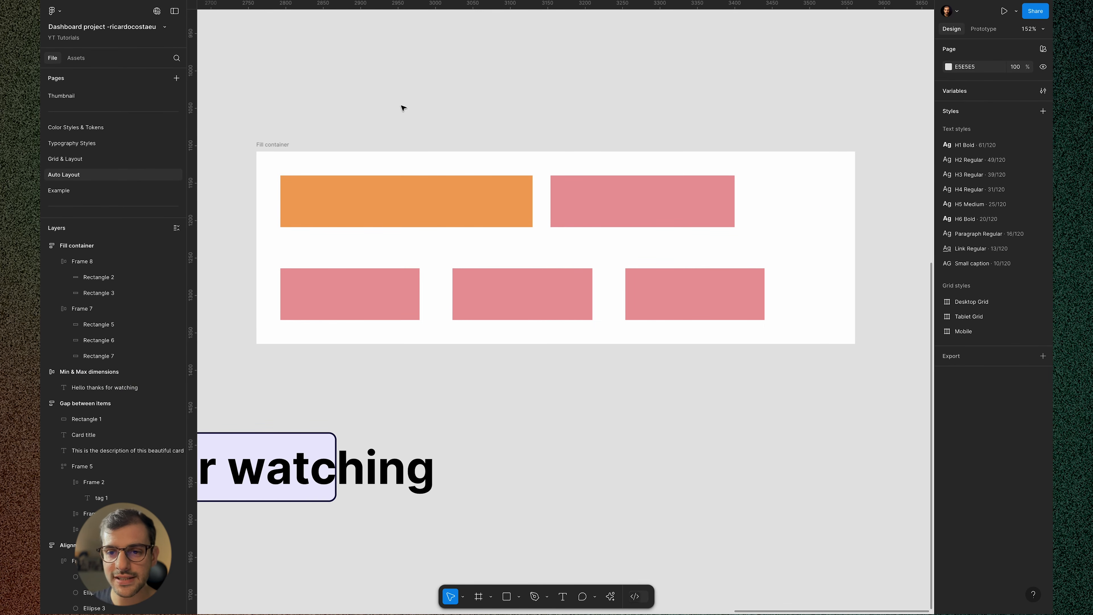
click(282, 145)
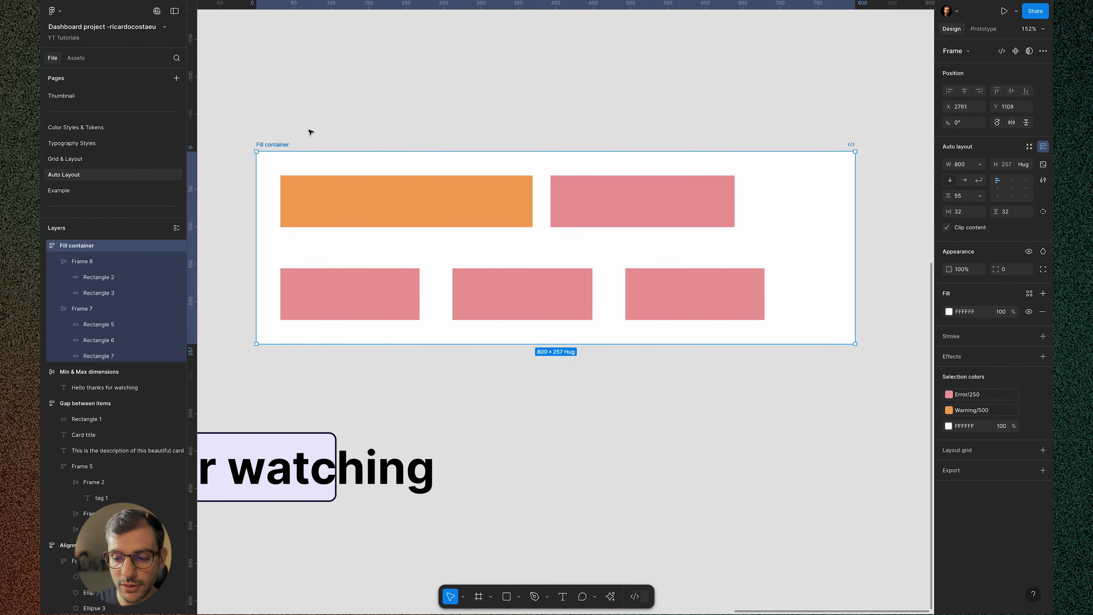
click(369, 209)
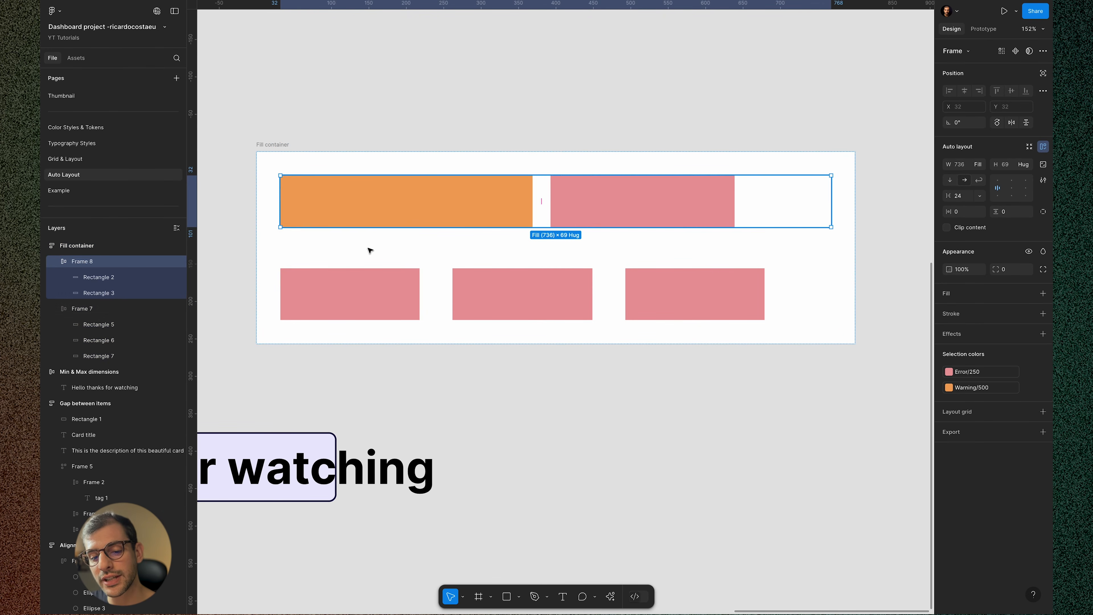
click(375, 289)
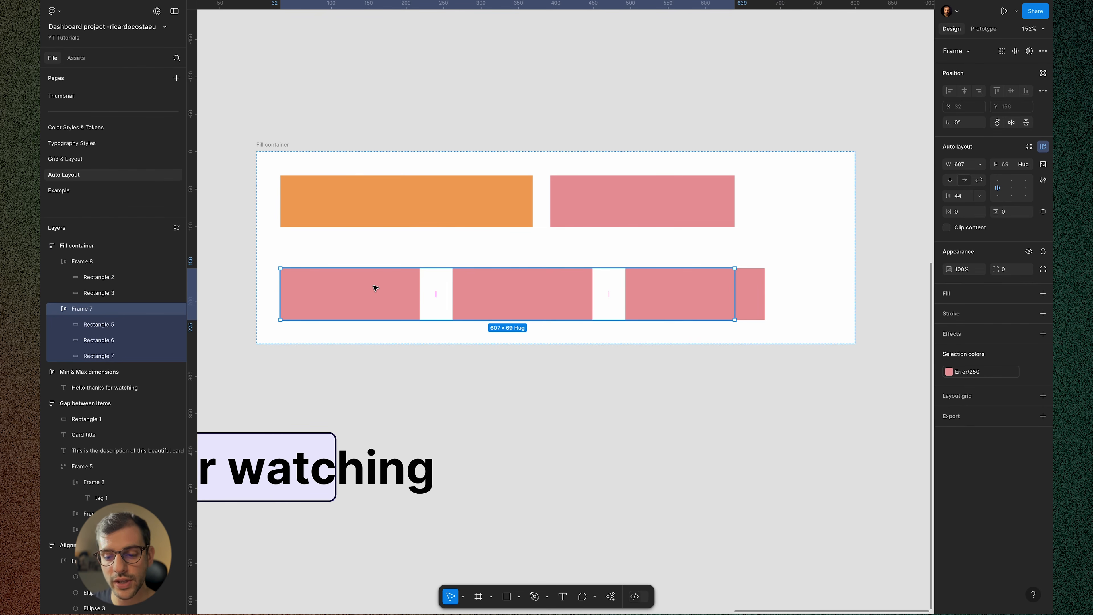
Widen the gap between the orange and pink rectangles in the Fill container frame's upper row to 26
click(402, 208)
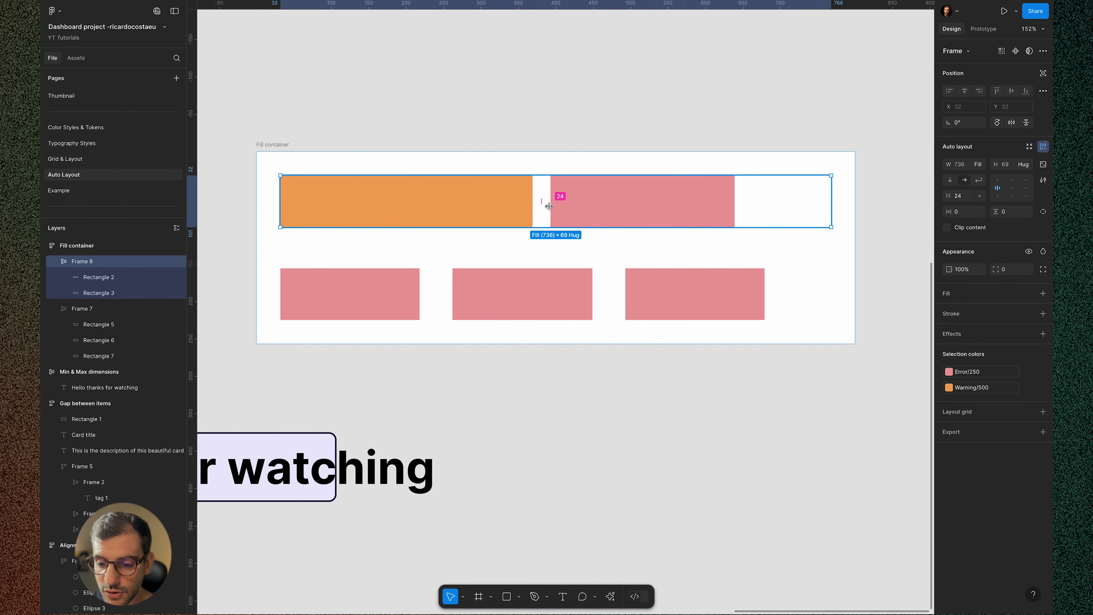
mouse_move(542, 203)
mouse_down()
mouse_move(553, 205)
mouse_move(543, 204)
mouse_up()
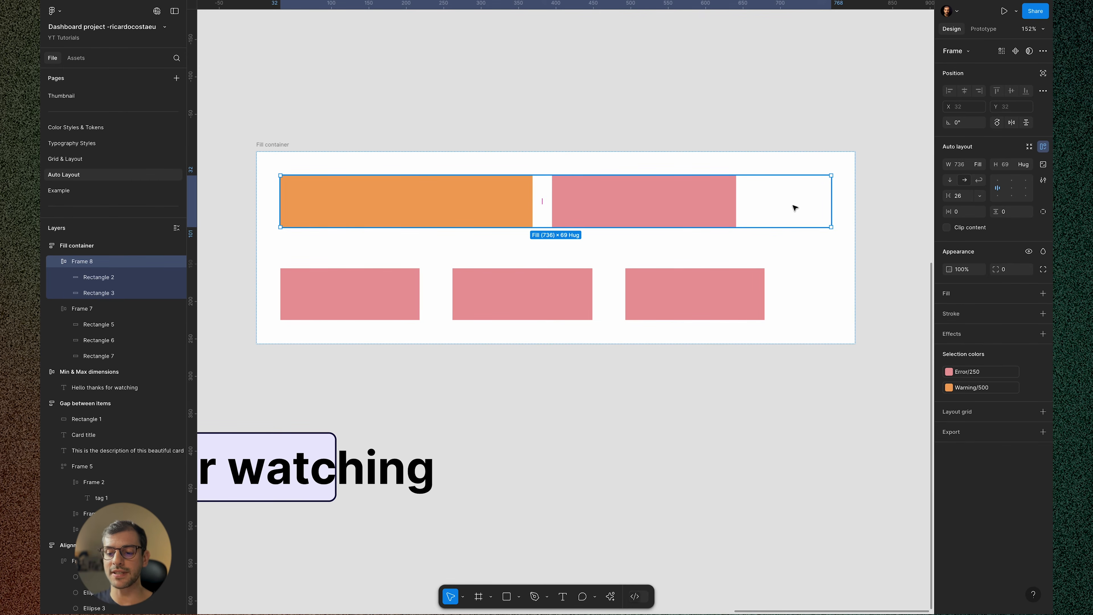
click(723, 300)
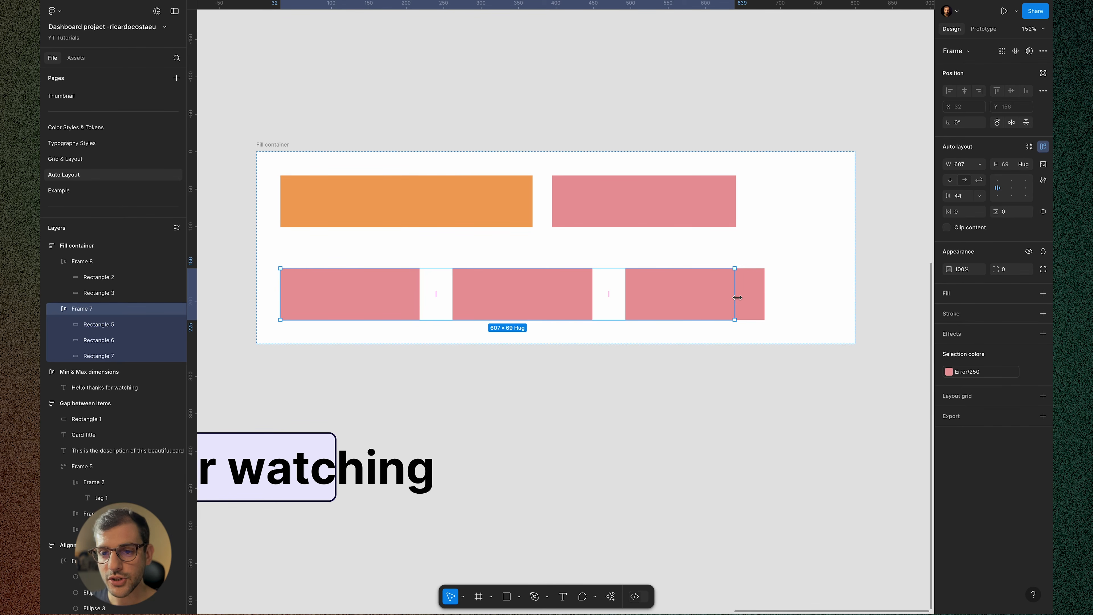
Set the width of both rectangles in the upper row to Fill container
click(362, 218)
shift+click(602, 209)
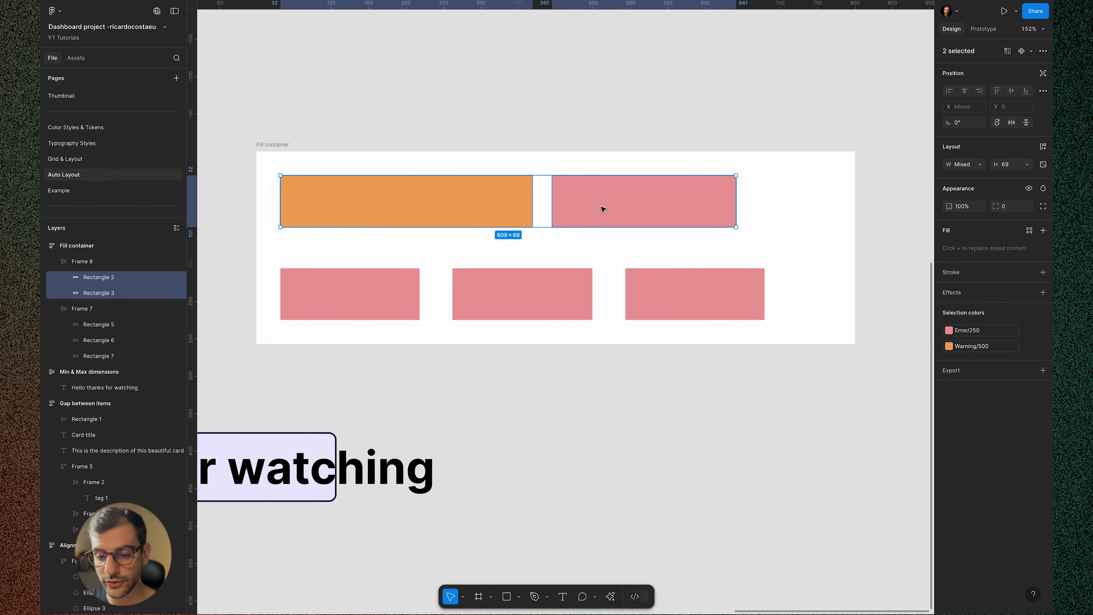
click(982, 167)
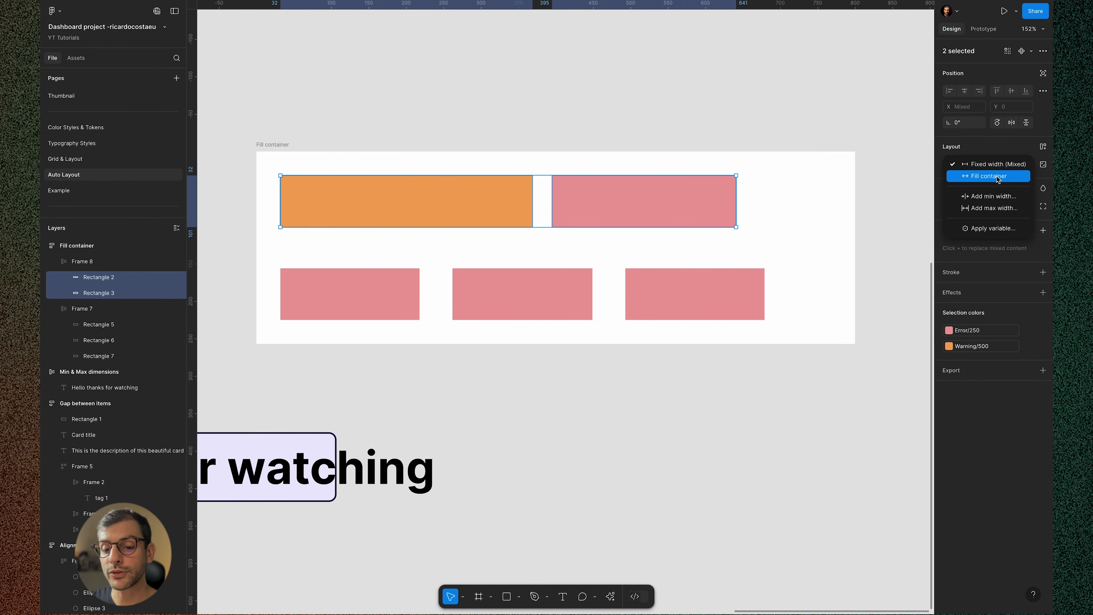
click(998, 177)
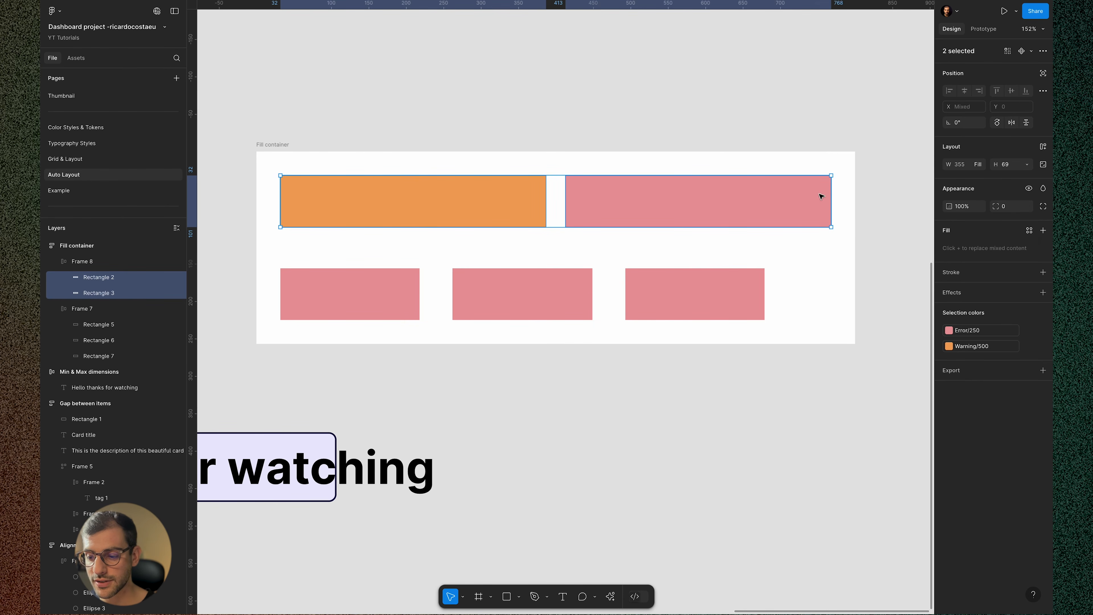
Adjust the gap between the two filled rectangles in the upper row to 29
click(425, 140)
click(354, 191)
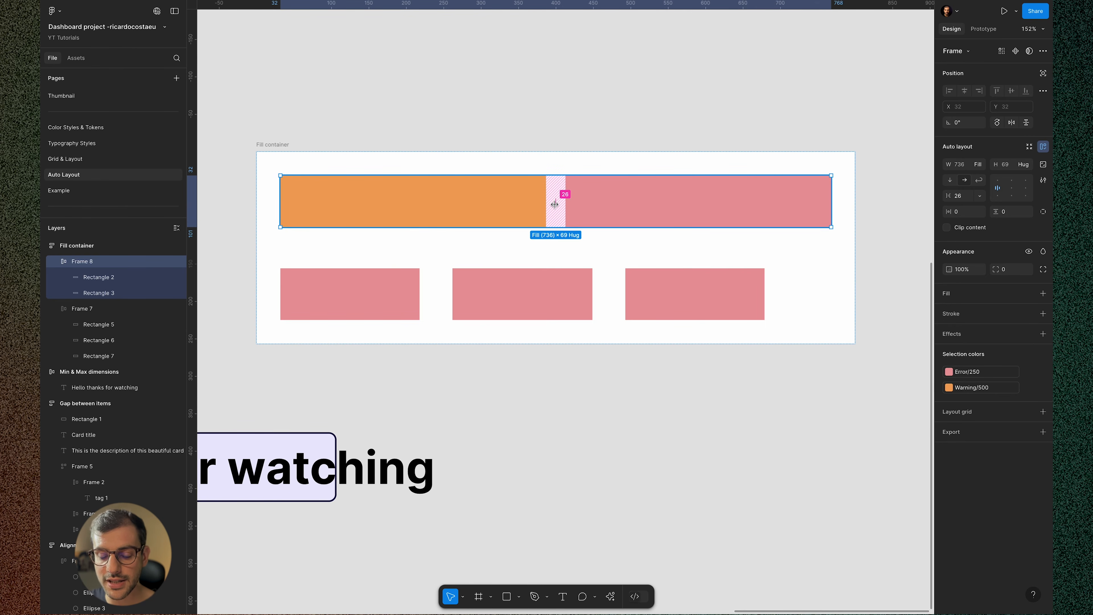
mouse_move(555, 204)
mouse_down()
mouse_move(589, 202)
mouse_move(556, 201)
mouse_up()
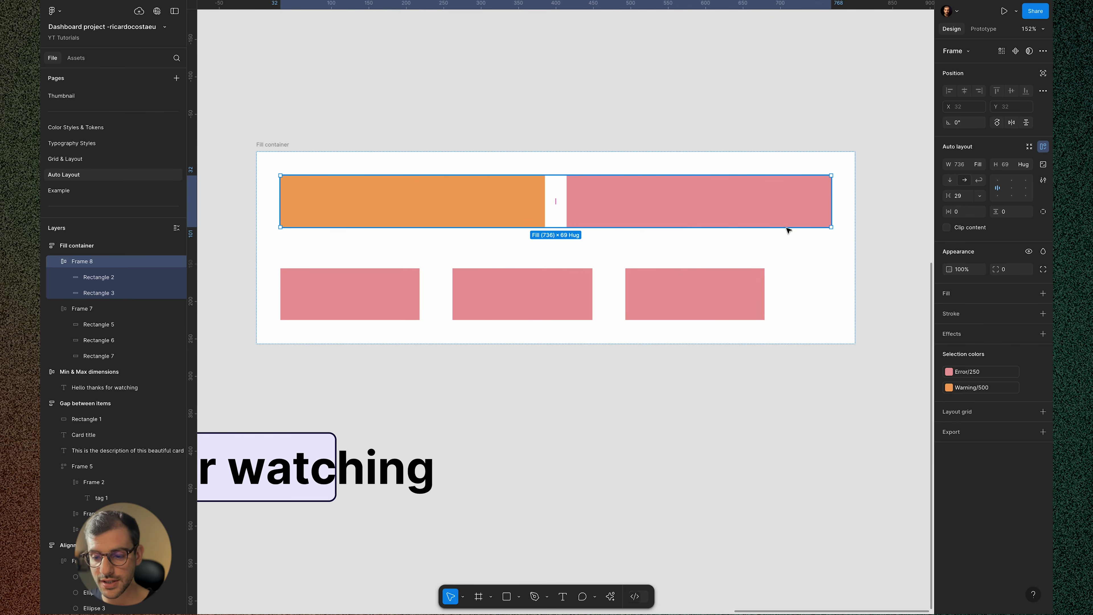
Set the width of all three pink rectangles in the lower row to Fill container
click(651, 296)
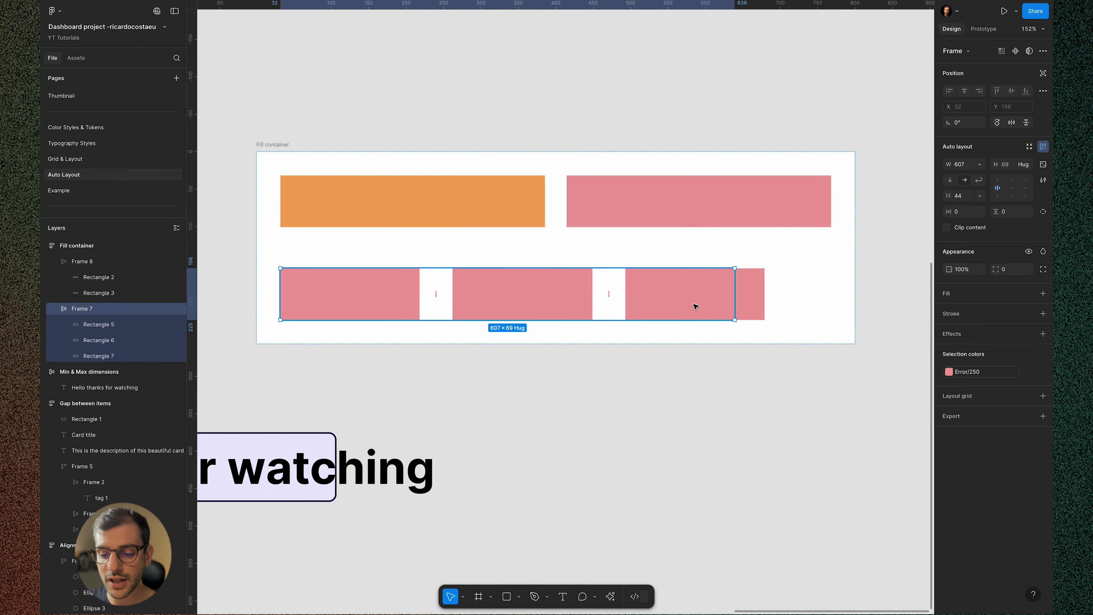
click(682, 309)
shift+click(498, 306)
shift+click(371, 301)
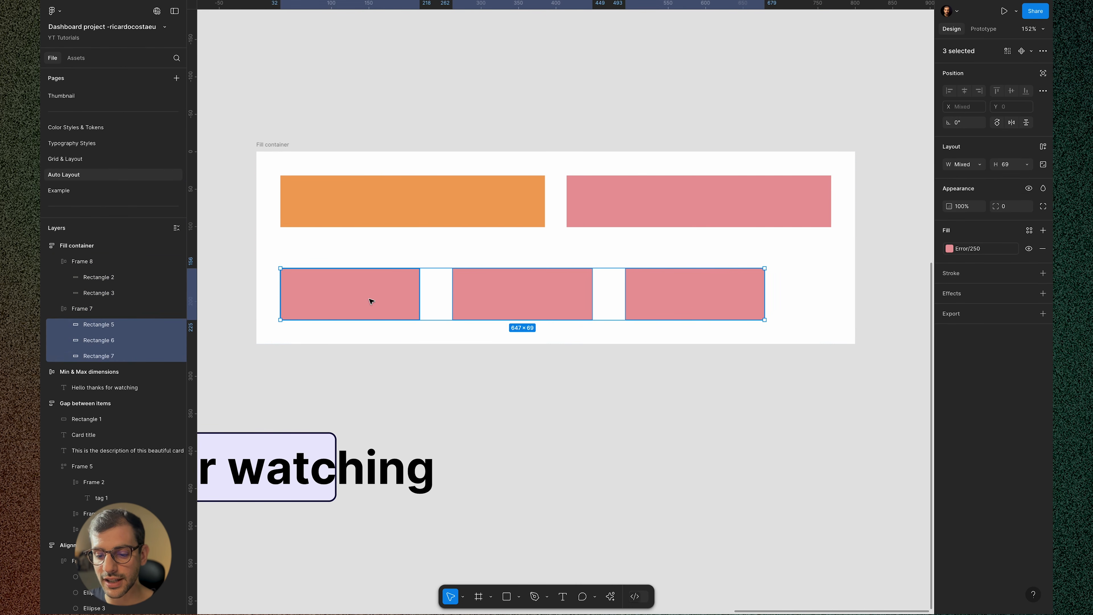
click(981, 167)
click(986, 177)
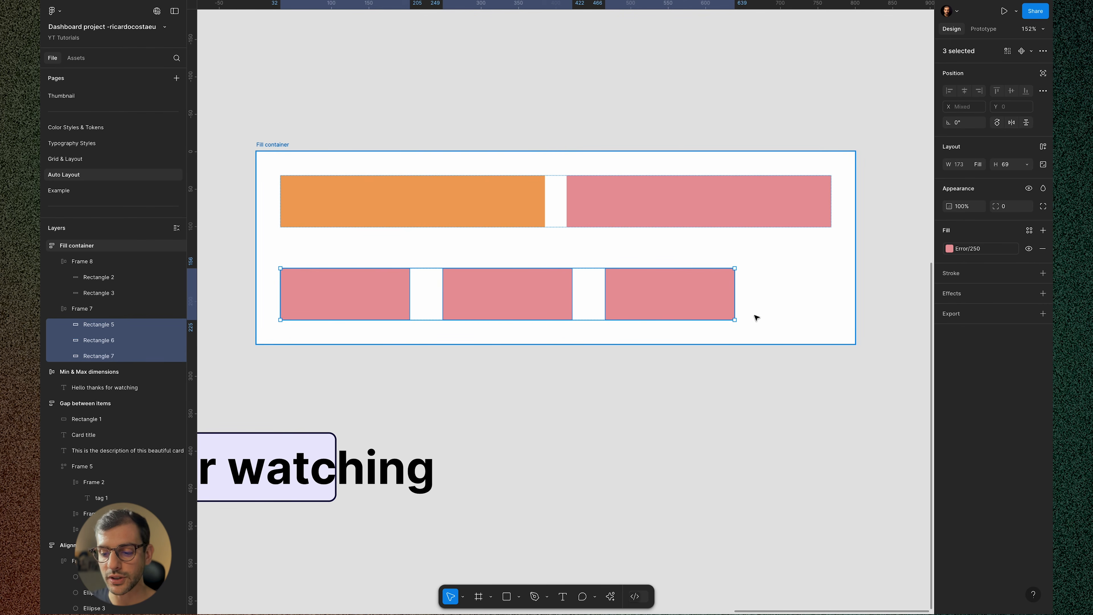
Stretch the lower row's frame to fill the container at 736 wide, and delete the row's first pink rectangle
click(642, 350)
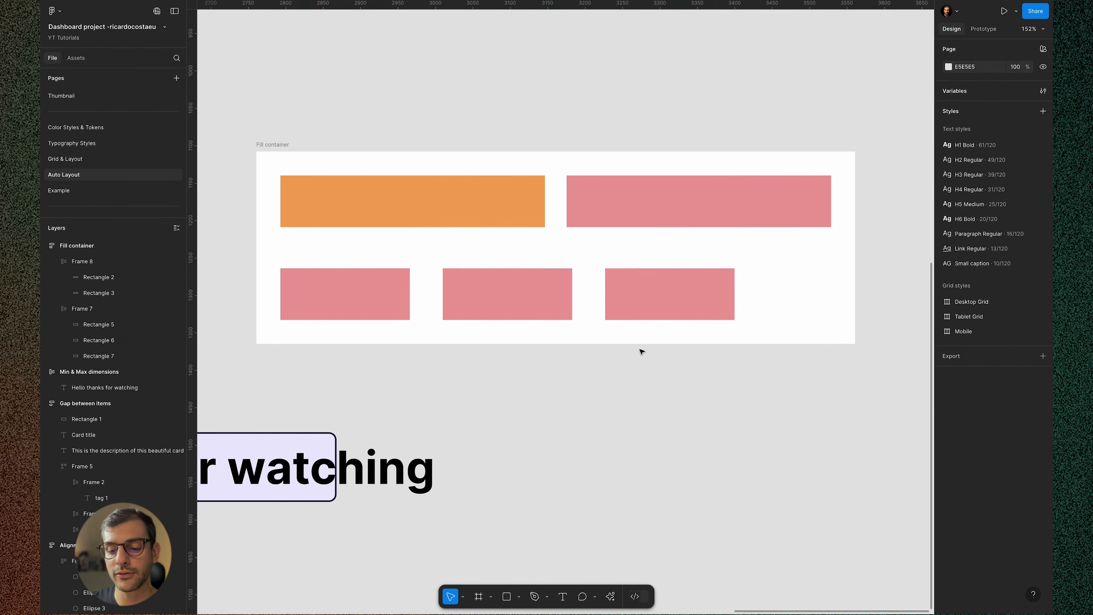
click(652, 293)
drag(733, 300, 832, 297)
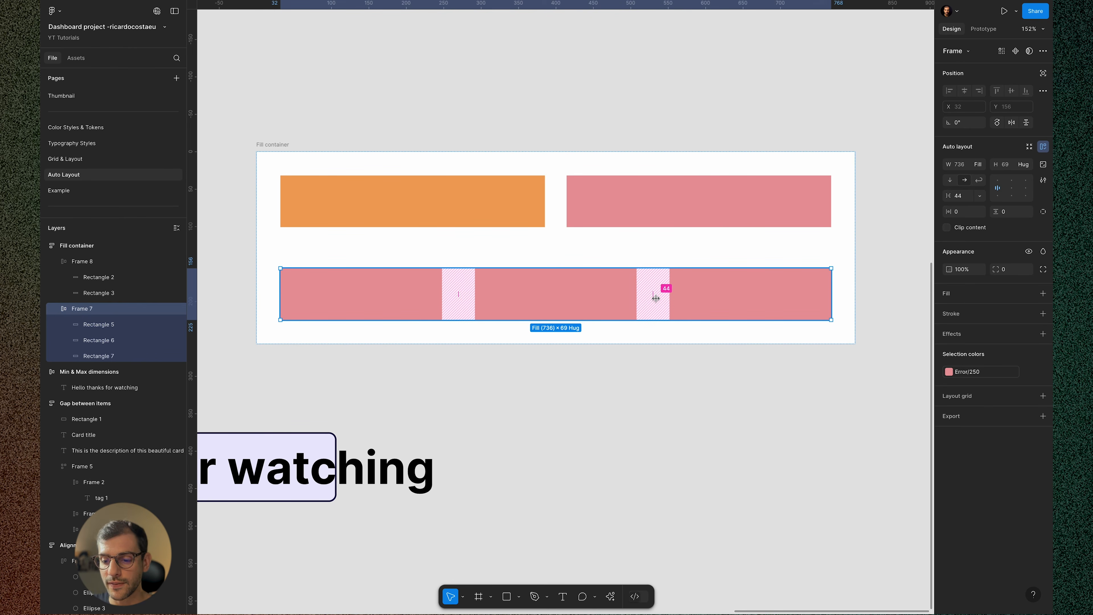
click(665, 414)
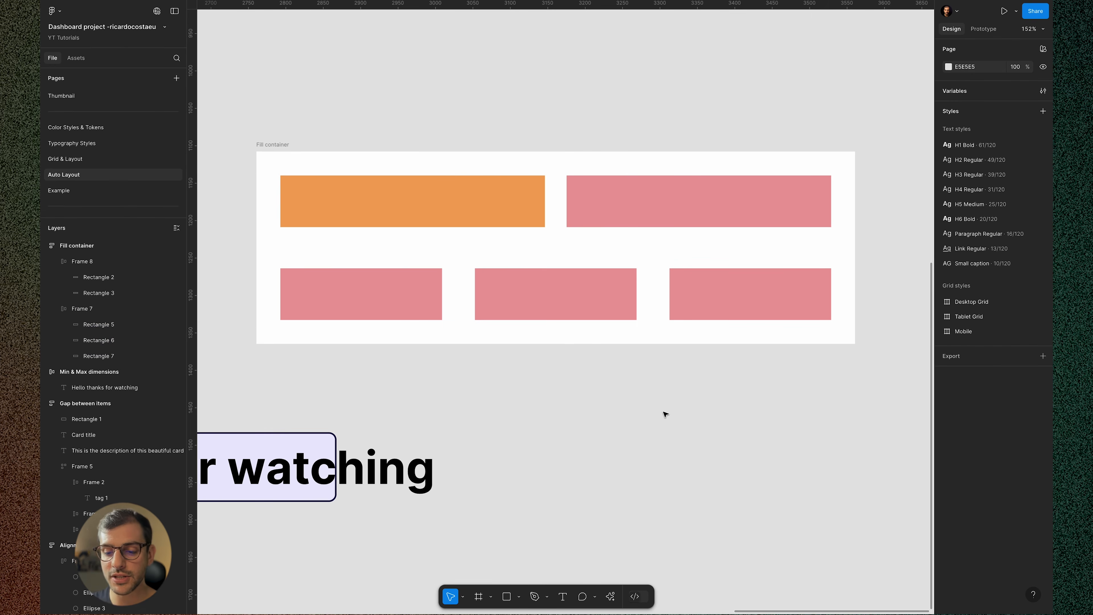
double_click(412, 294)
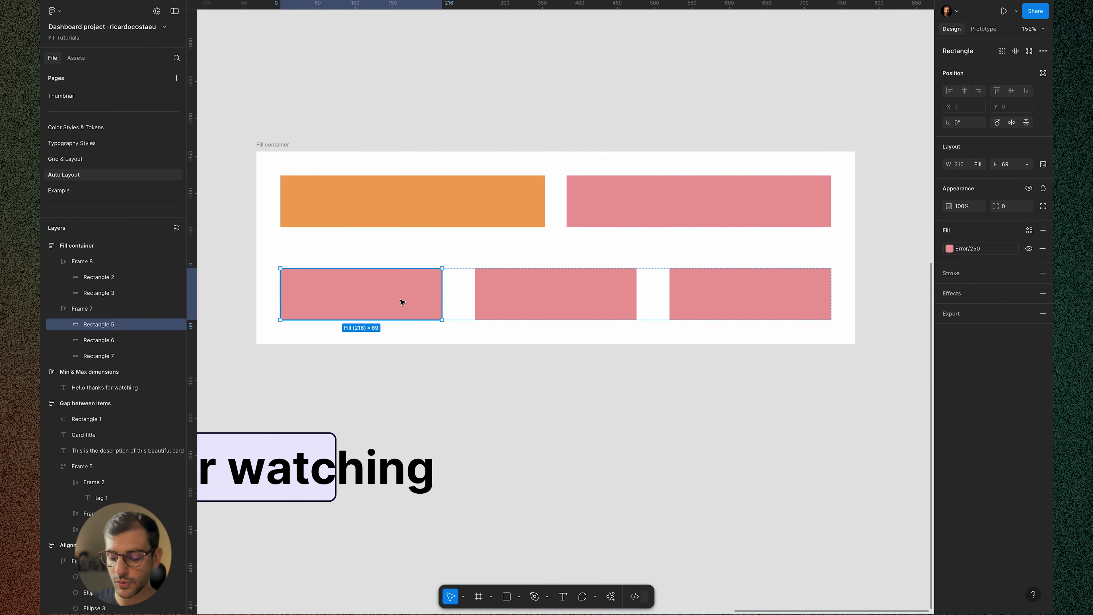
key(Delete)
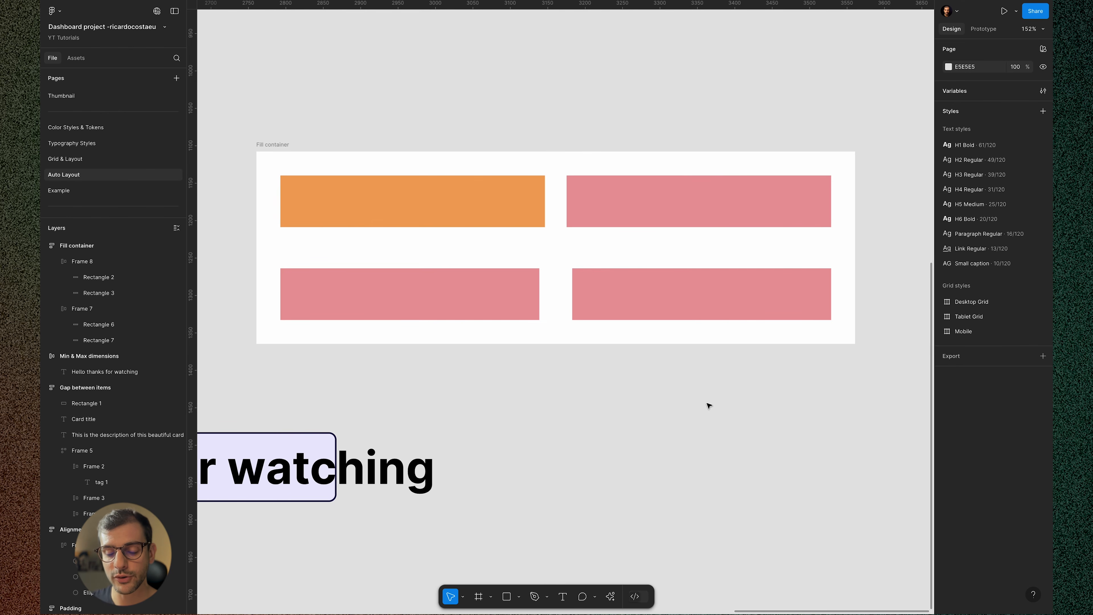
Duplicate the orange rectangle in the Fill container frame's upper row five times, and select the fifth orange rectangle
double_click(490, 193)
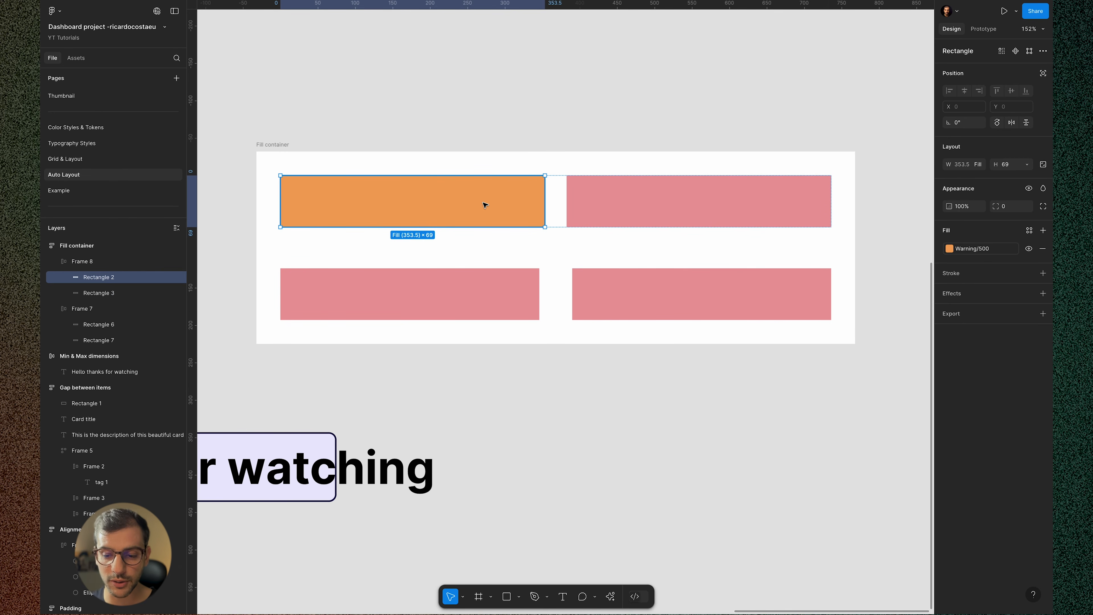
key(ctrl+d)
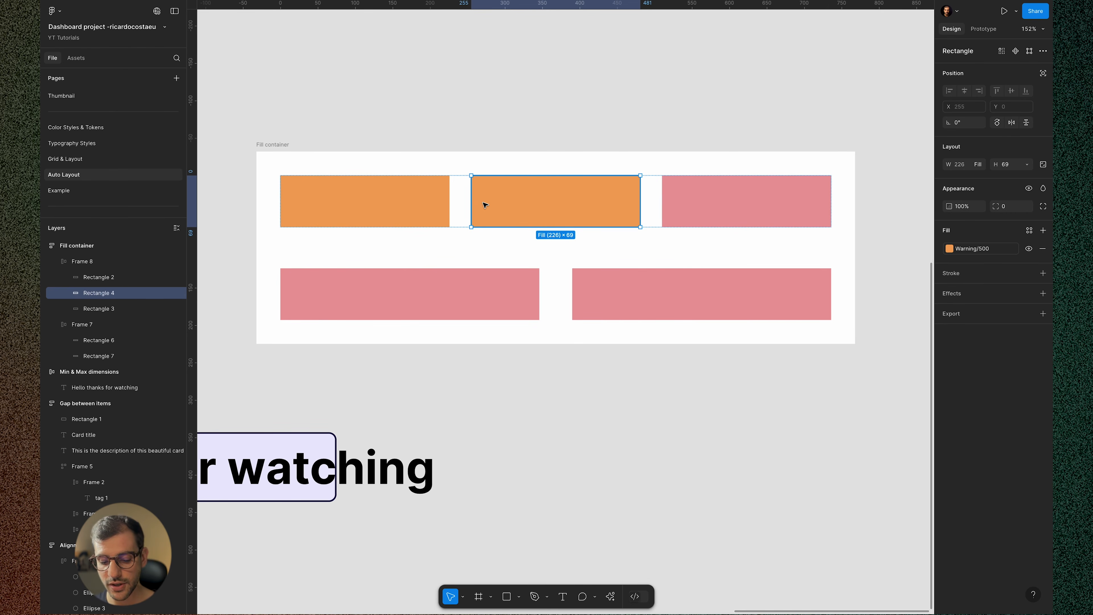
key(ctrl+d)
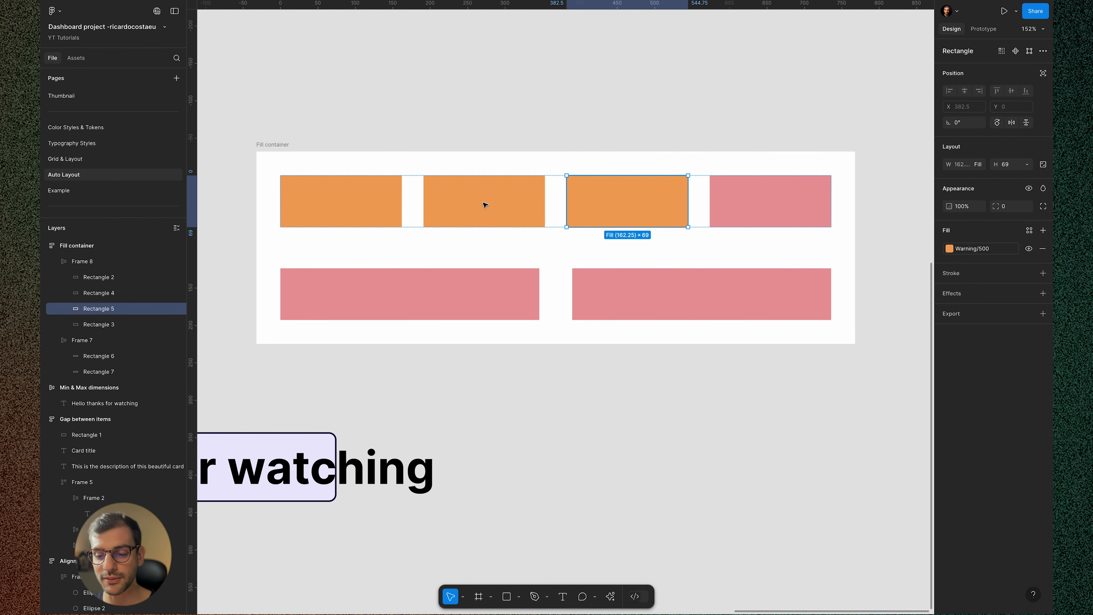
key(ctrl+d)
key(ctrl+d)
key(ctrl+d)
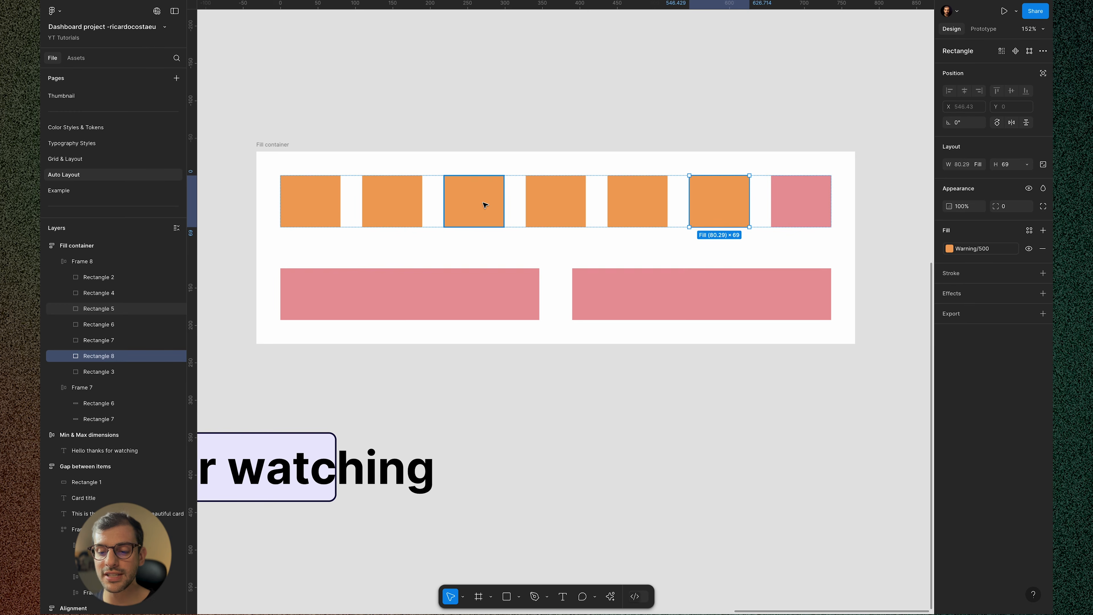
click(615, 196)
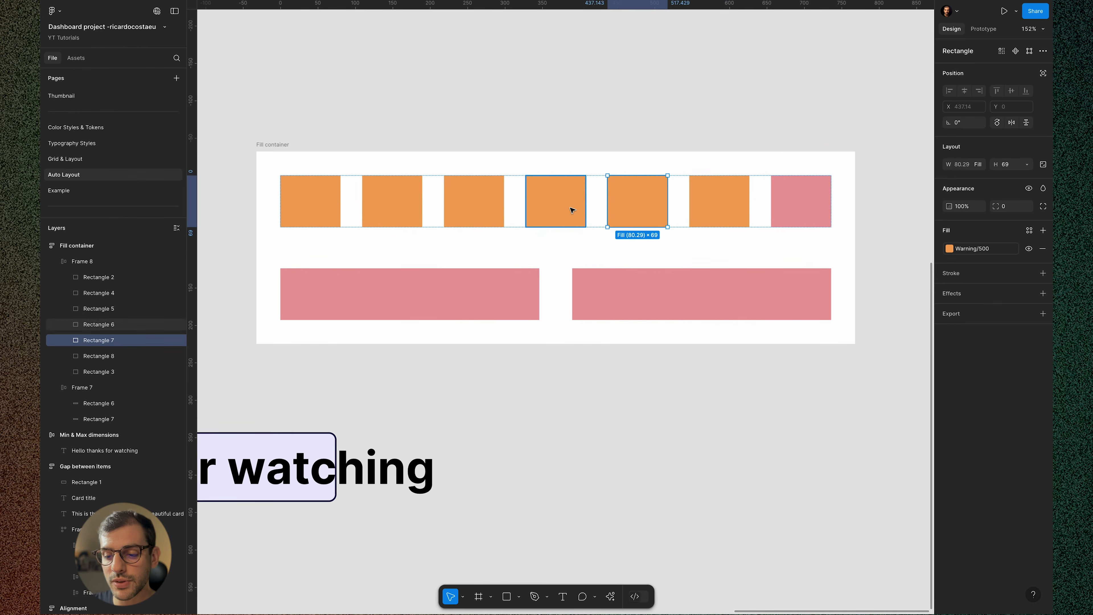